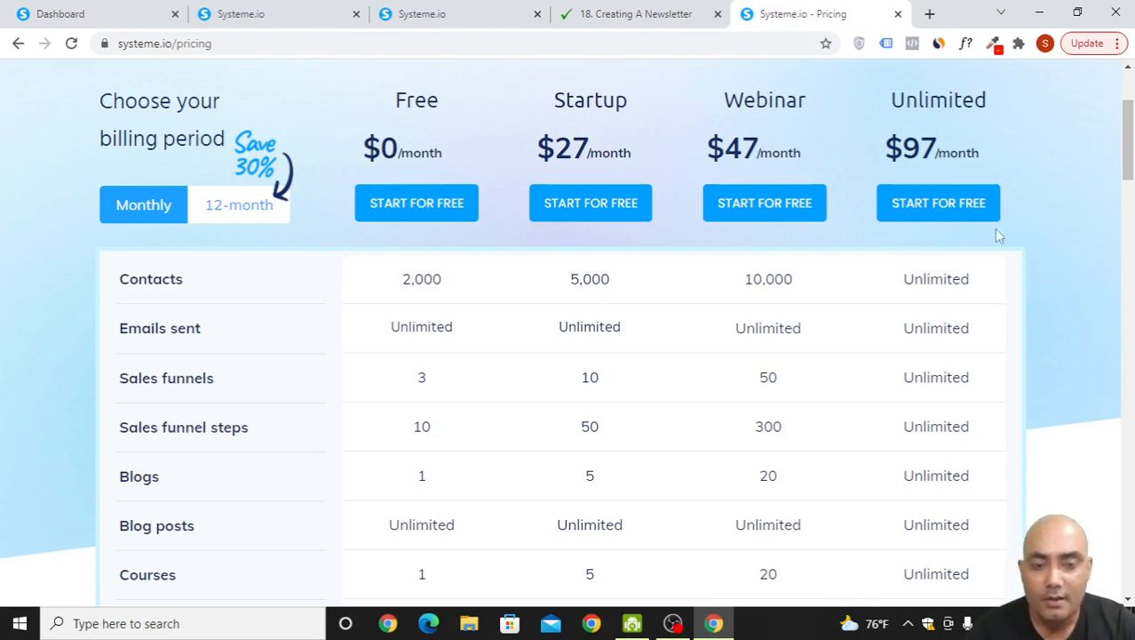
# Step: Examine the pricing table for the Free plan's limits on contacts, sales funnels and sales funnel steps
pyautogui.scroll(2, 1067, 259)
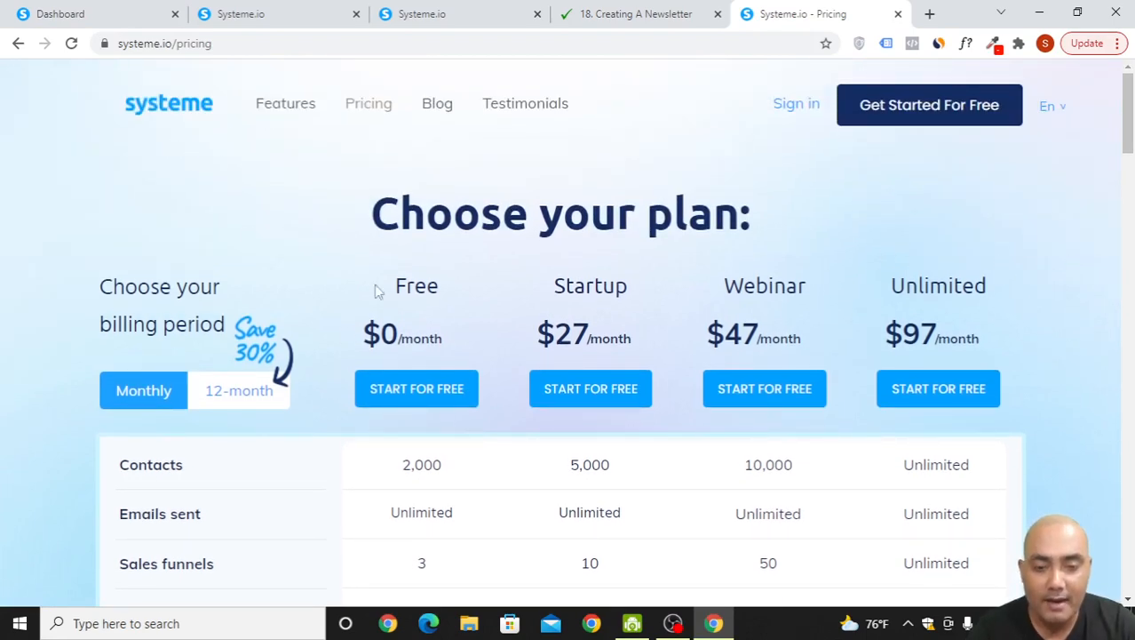
pyautogui.scroll(-1, 447, 236)
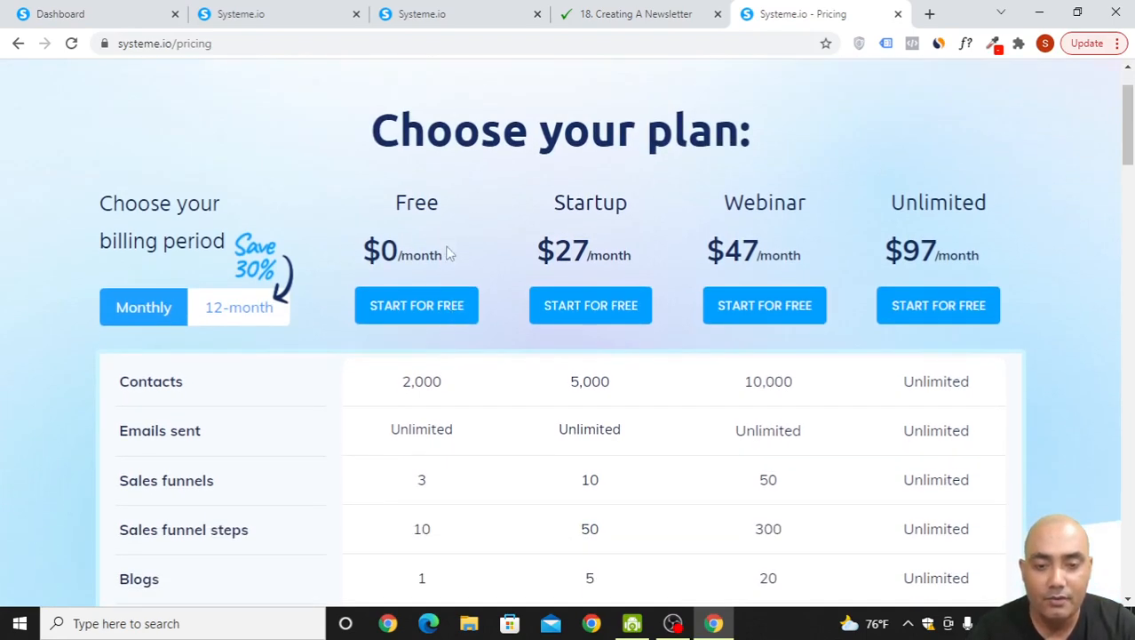
pyautogui.scroll(-1, 474, 221)
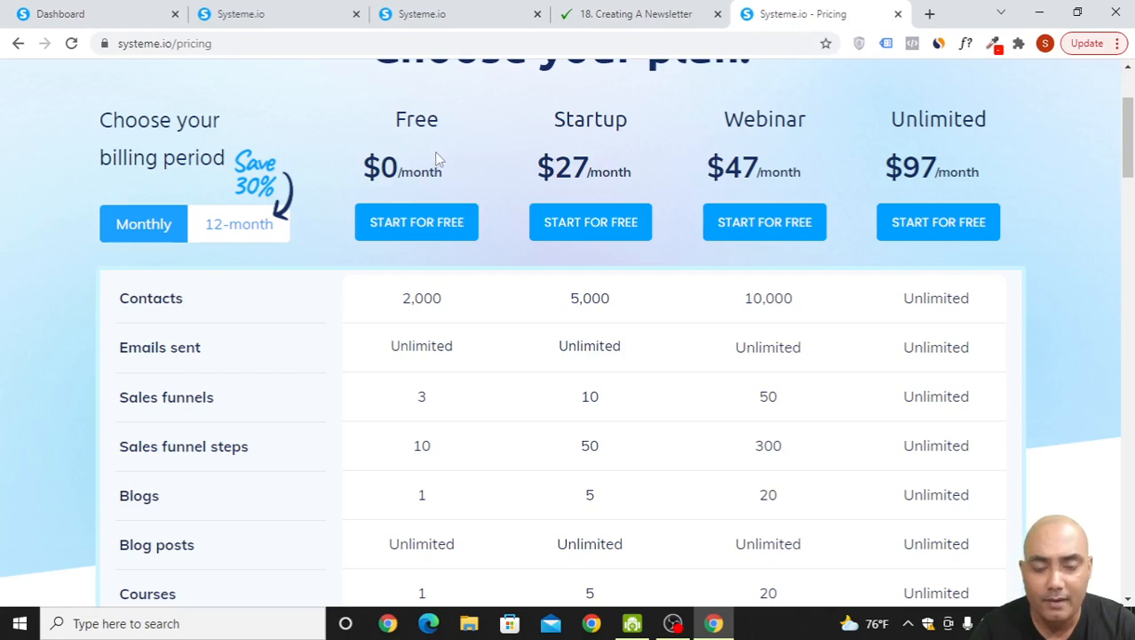
pyautogui.moveTo(458, 306); pyautogui.dragTo(401, 299)
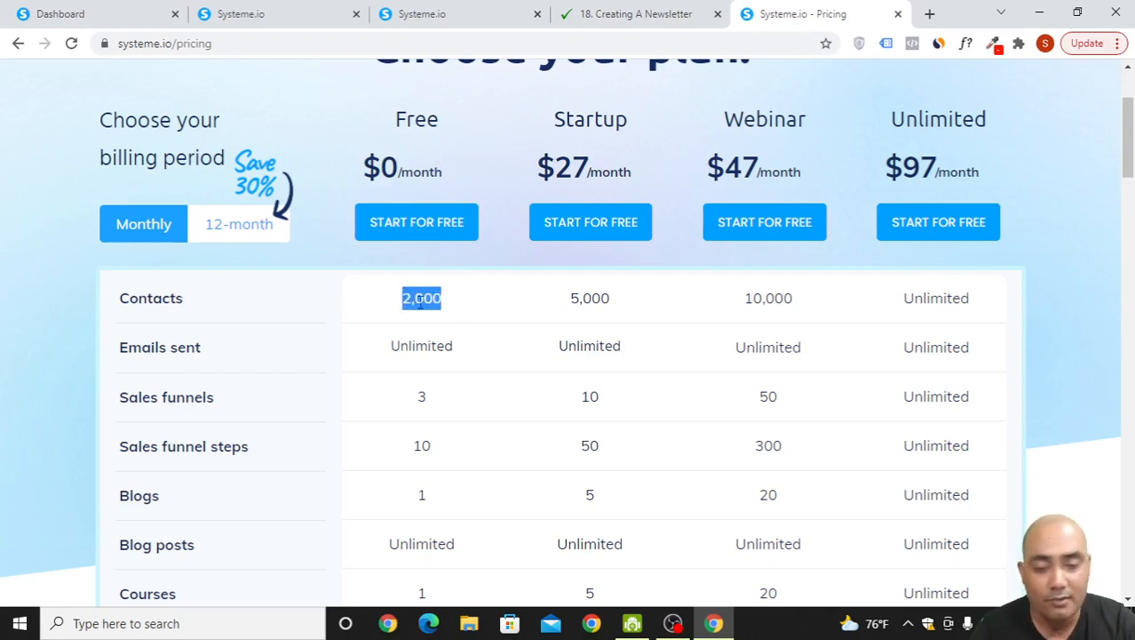
pyautogui.scroll(-2, 422, 311)
pyautogui.moveTo(437, 247); pyautogui.dragTo(422, 241)
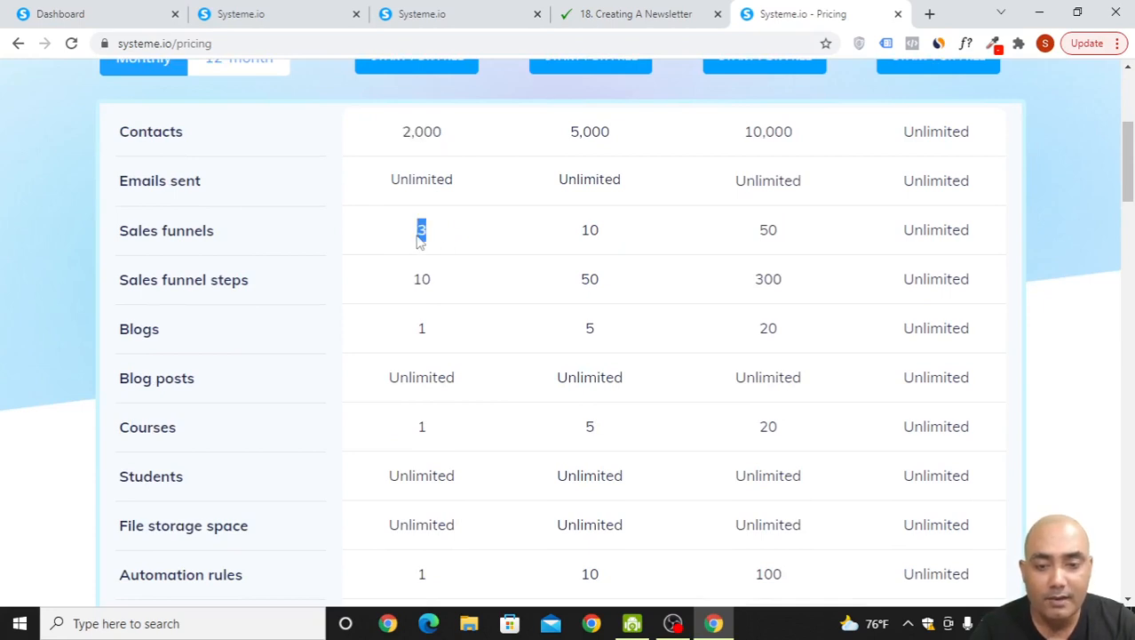
pyautogui.click(450, 242)
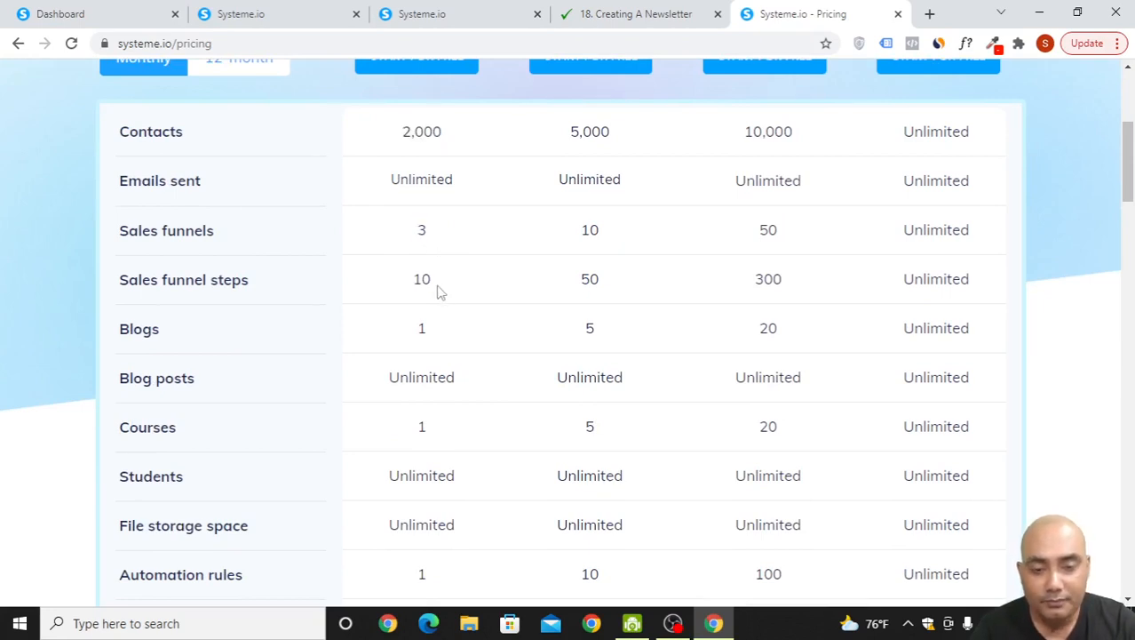
pyautogui.moveTo(440, 291); pyautogui.dragTo(414, 290)
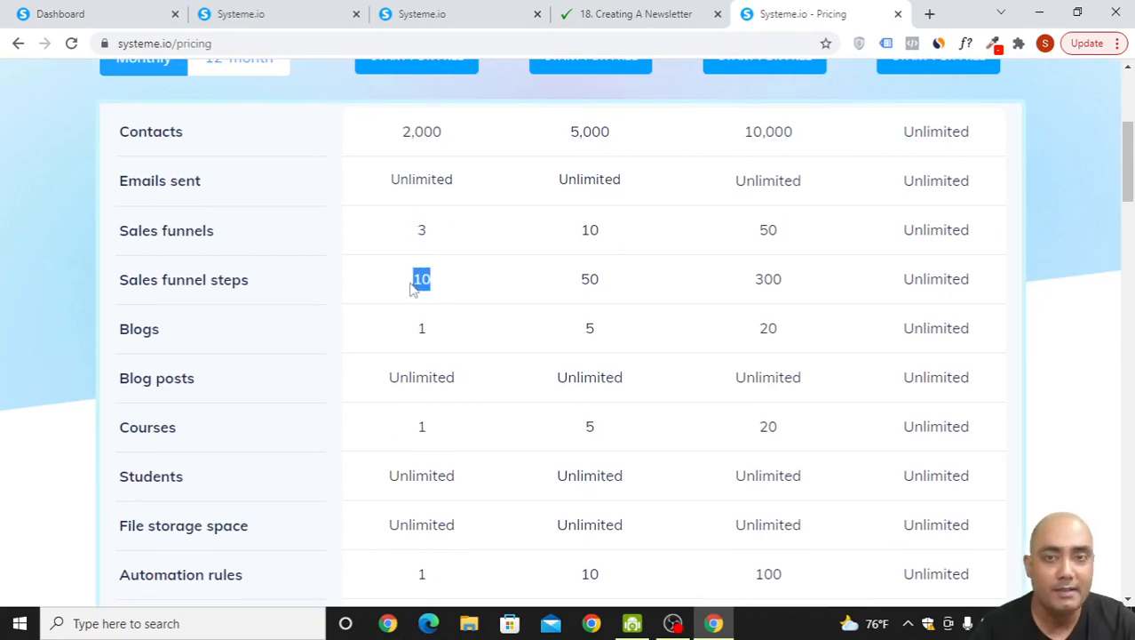
pyautogui.click(470, 289)
pyautogui.scroll(2, 456, 299)
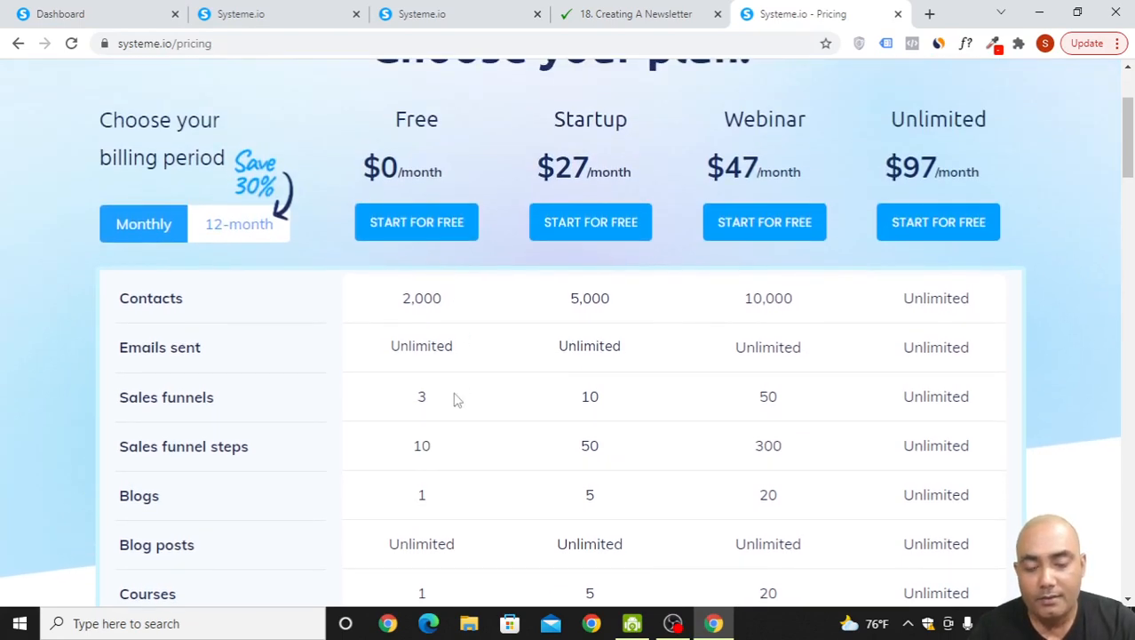
pyautogui.moveTo(443, 400); pyautogui.dragTo(417, 402)
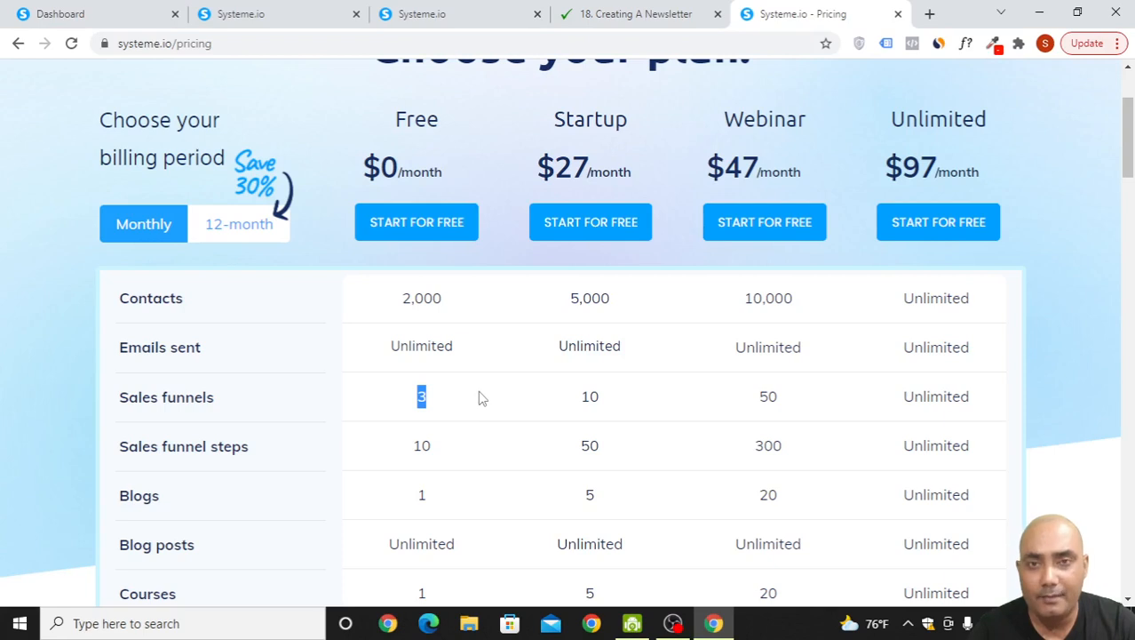
pyautogui.scroll(2, 475, 402)
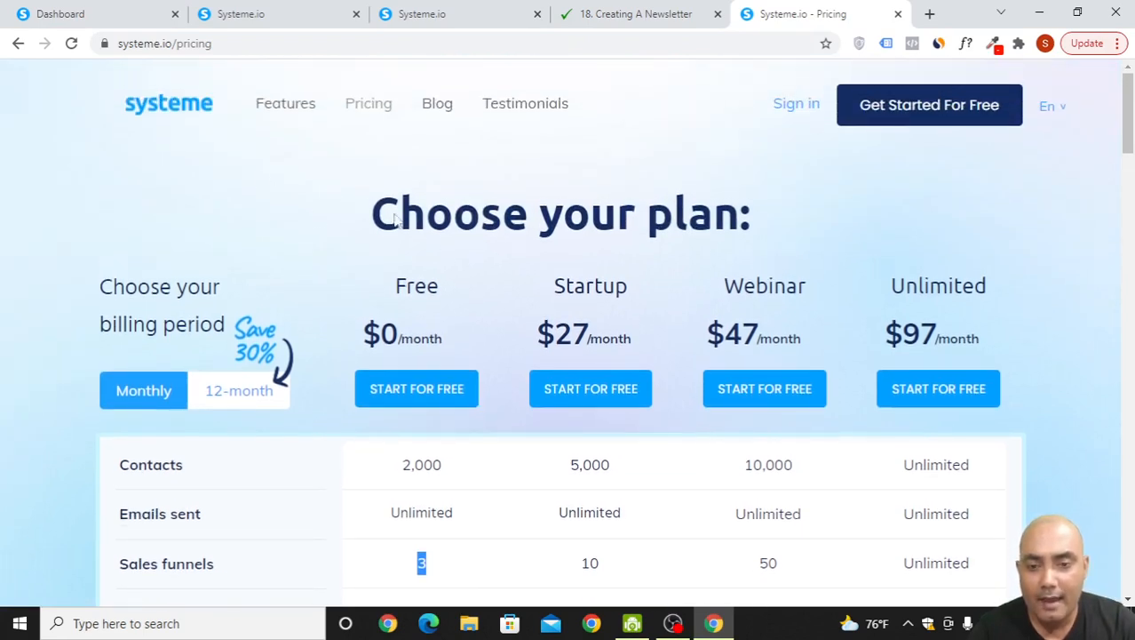
# Step: Look over the dashboard, the course library and the Policy Pages funnel in the open browser tabs
pyautogui.click(118, 9)
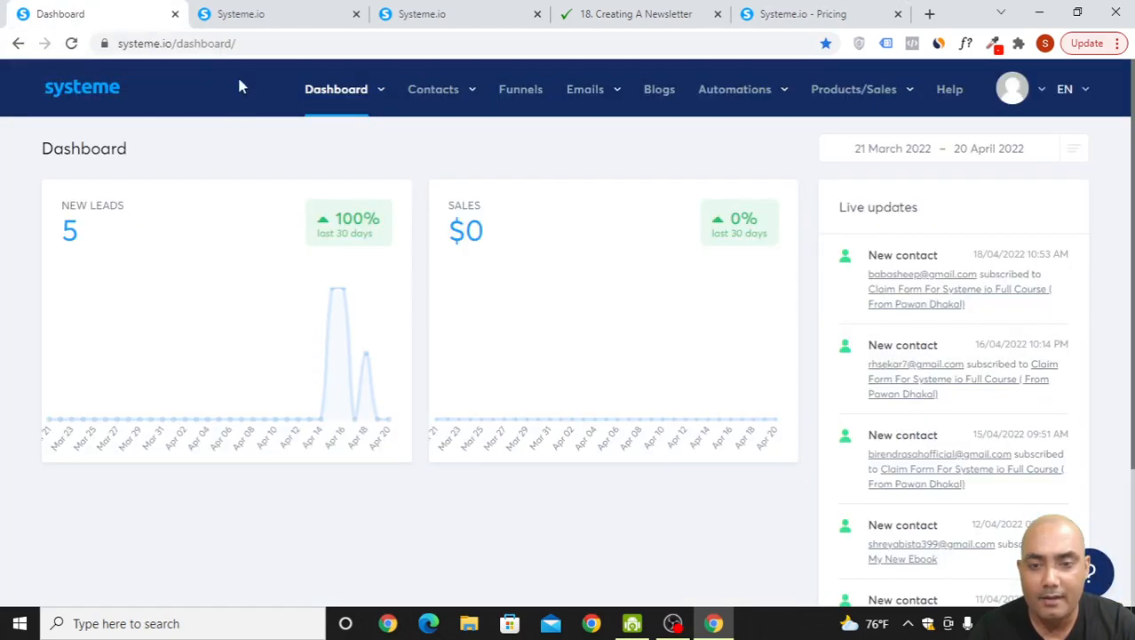
pyautogui.click(244, 13)
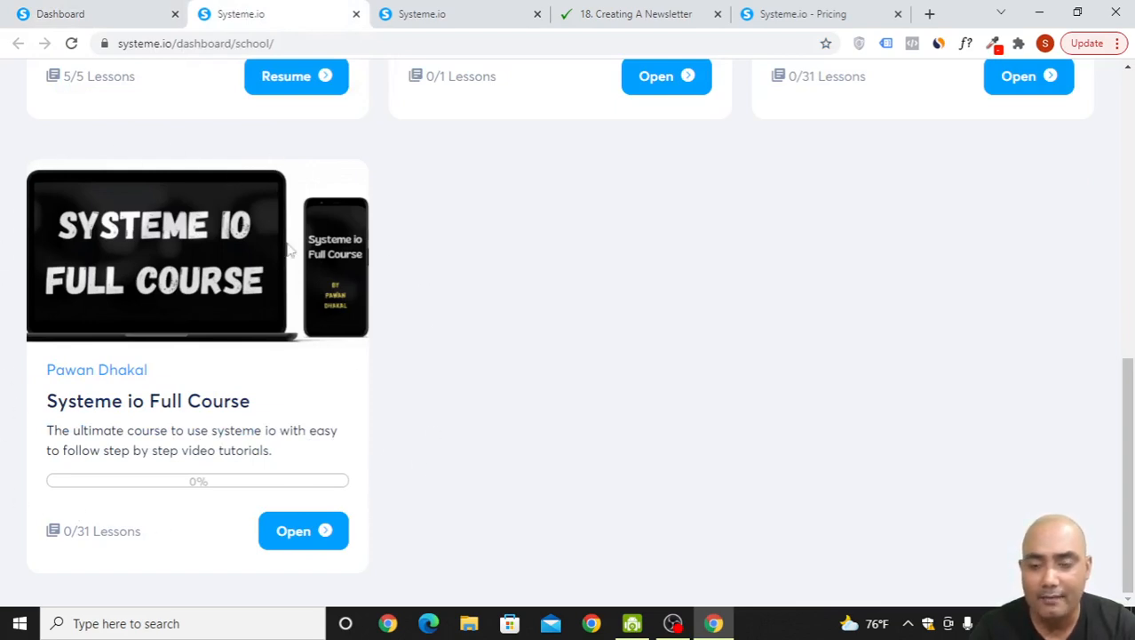
pyautogui.click(460, 7)
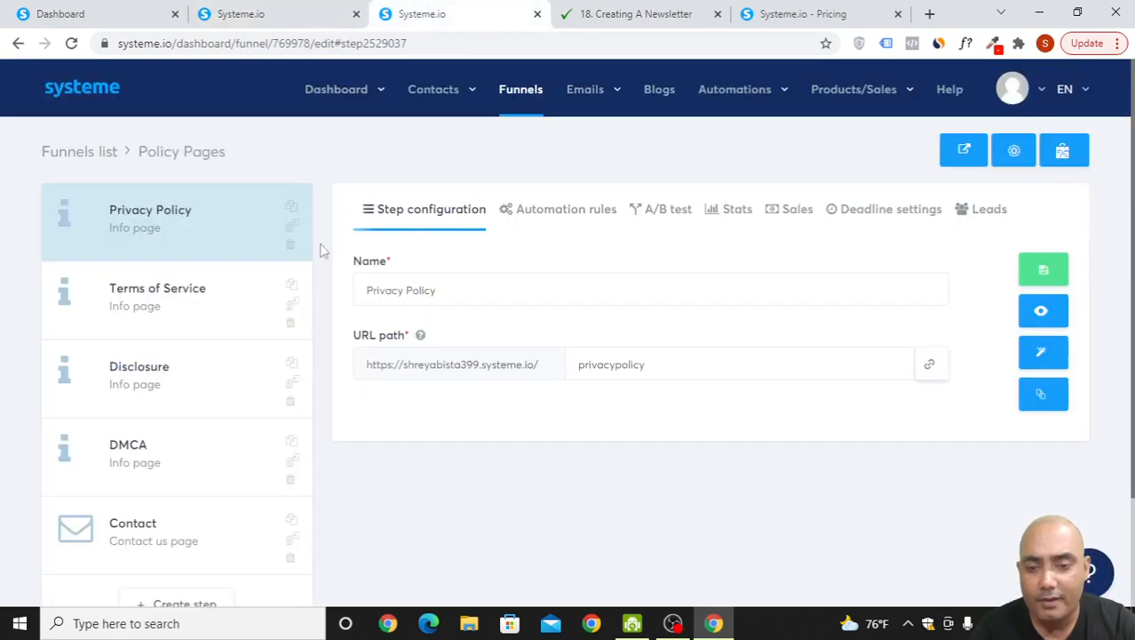
# Step: Review the course outline beside the Creating A Newsletter lesson and the page list of the Policy Pages funnel
pyautogui.click(614, 12)
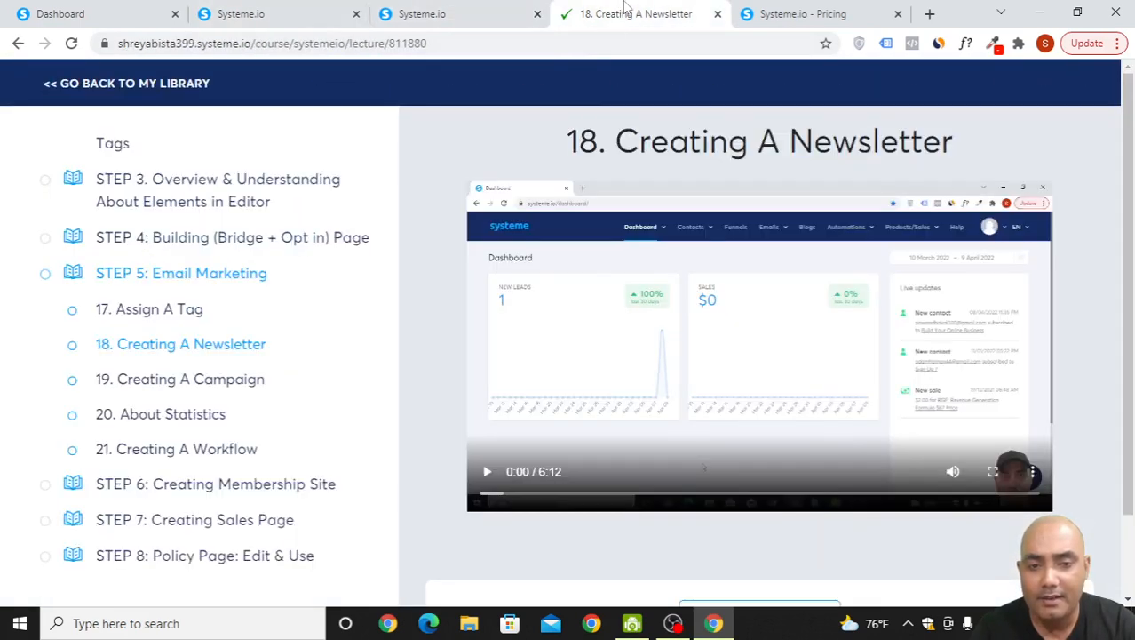
pyautogui.moveTo(627, 7); pyautogui.dragTo(462, 16)
pyautogui.scroll(2, 209, 266)
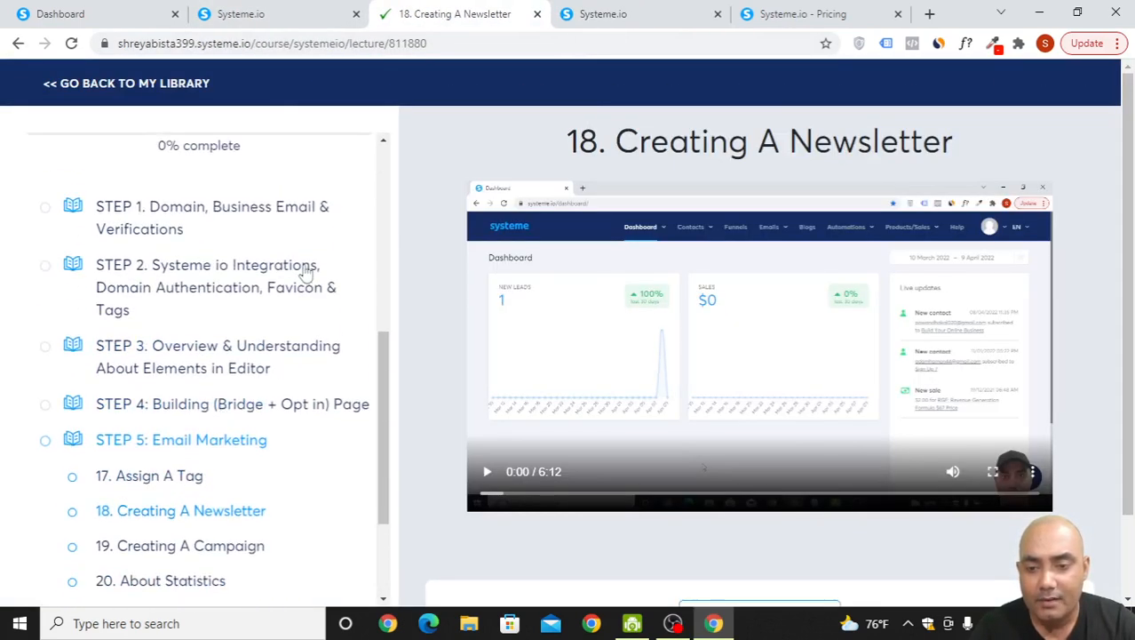
pyautogui.scroll(-1, 223, 373)
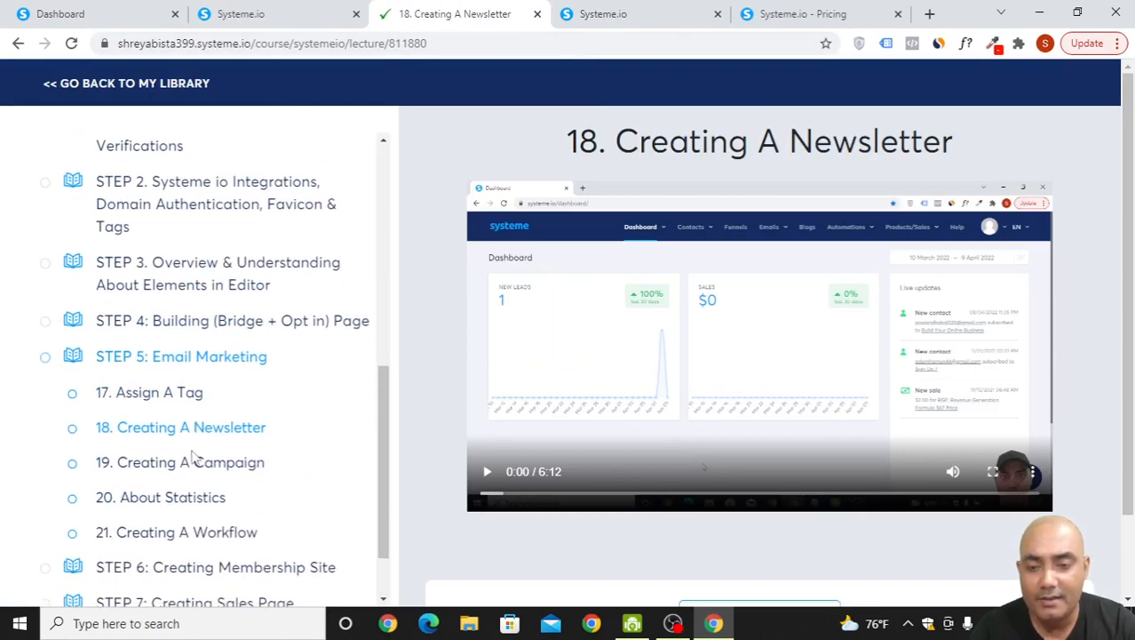
pyautogui.scroll(1, 213, 460)
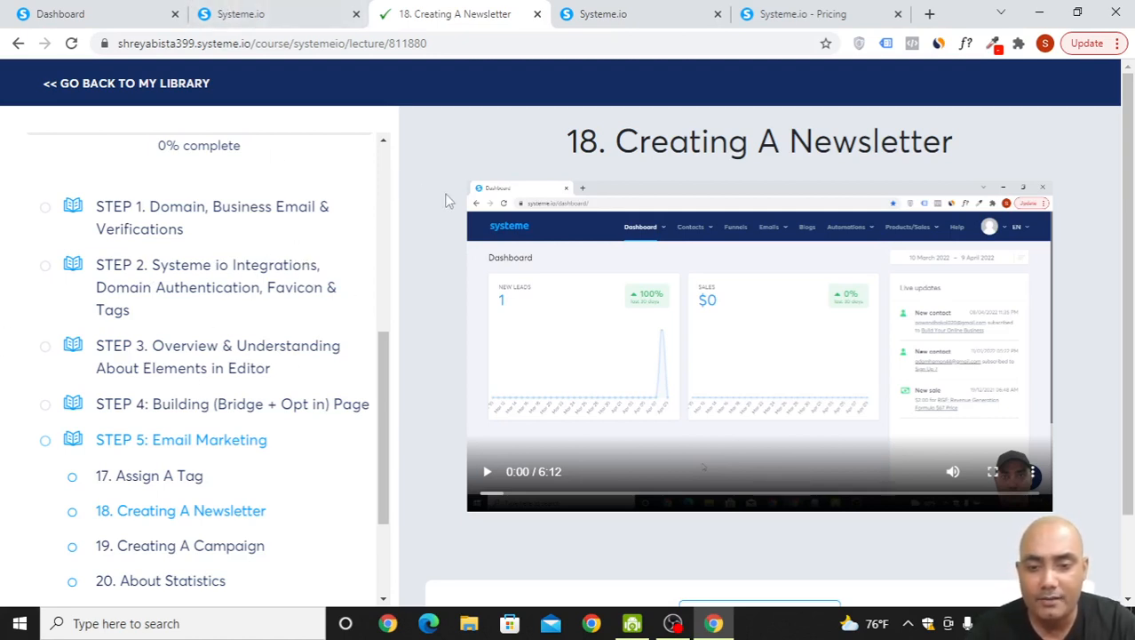
pyautogui.click(322, 12)
pyautogui.click(636, 10)
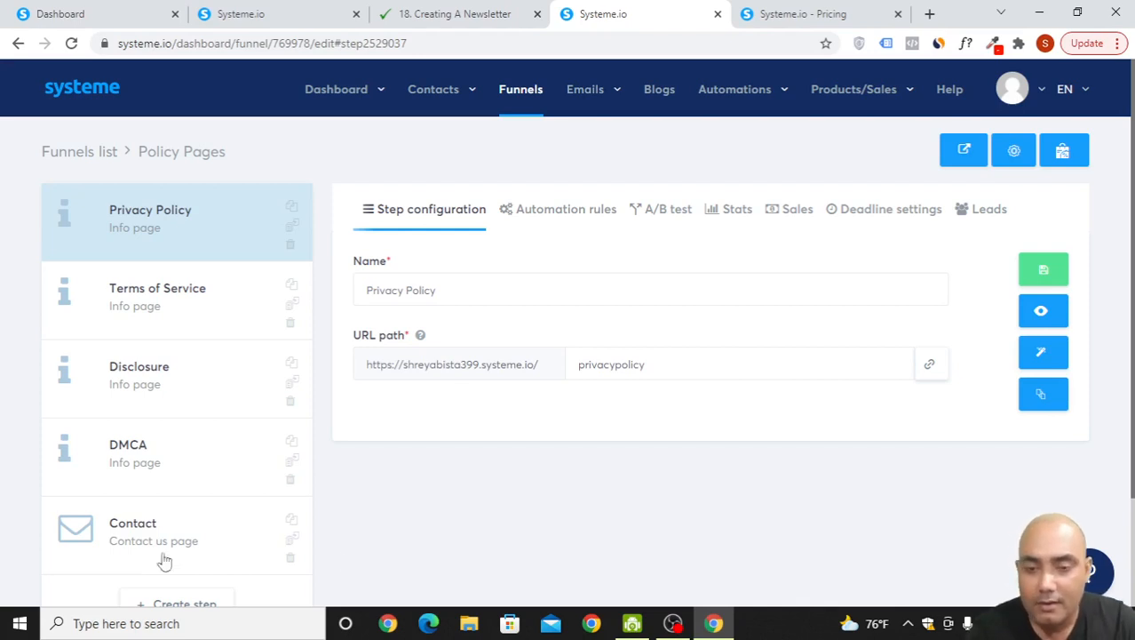
# Step: Create a new funnel named My 1st Lander with the Build an audience type and U.S. Dollar as currency
pyautogui.click(76, 11)
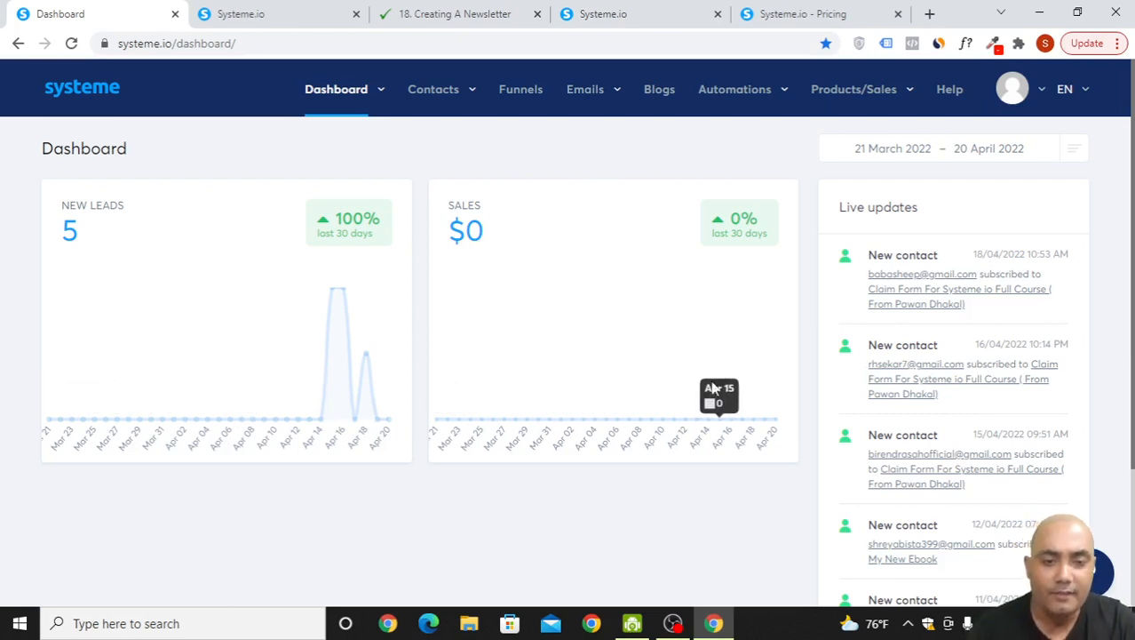
pyautogui.click(521, 96)
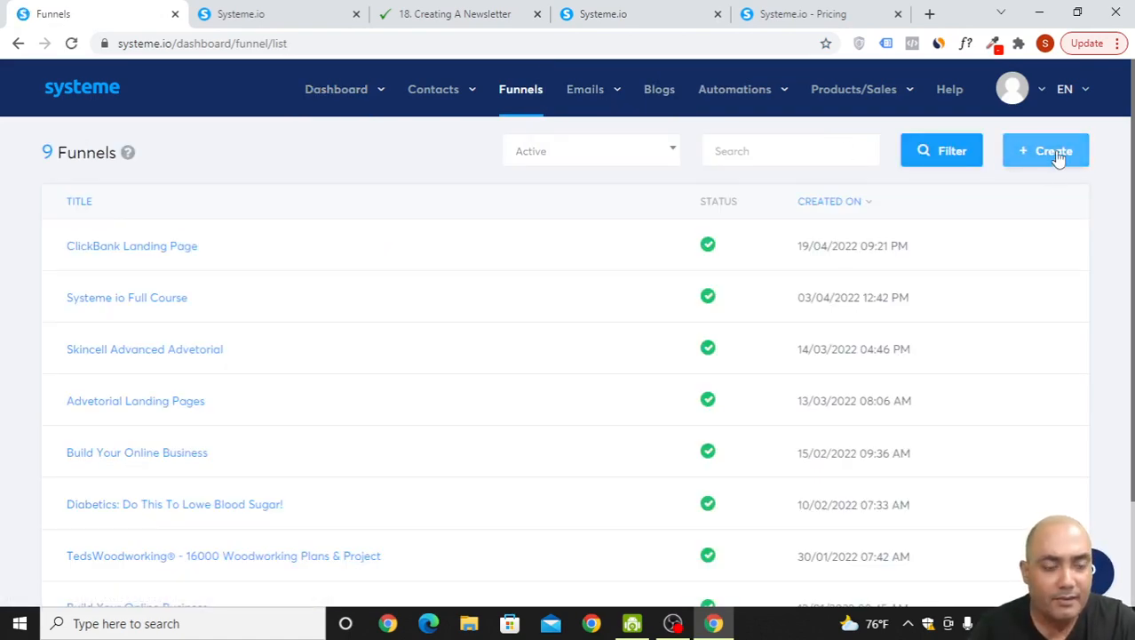
pyautogui.click(1054, 151)
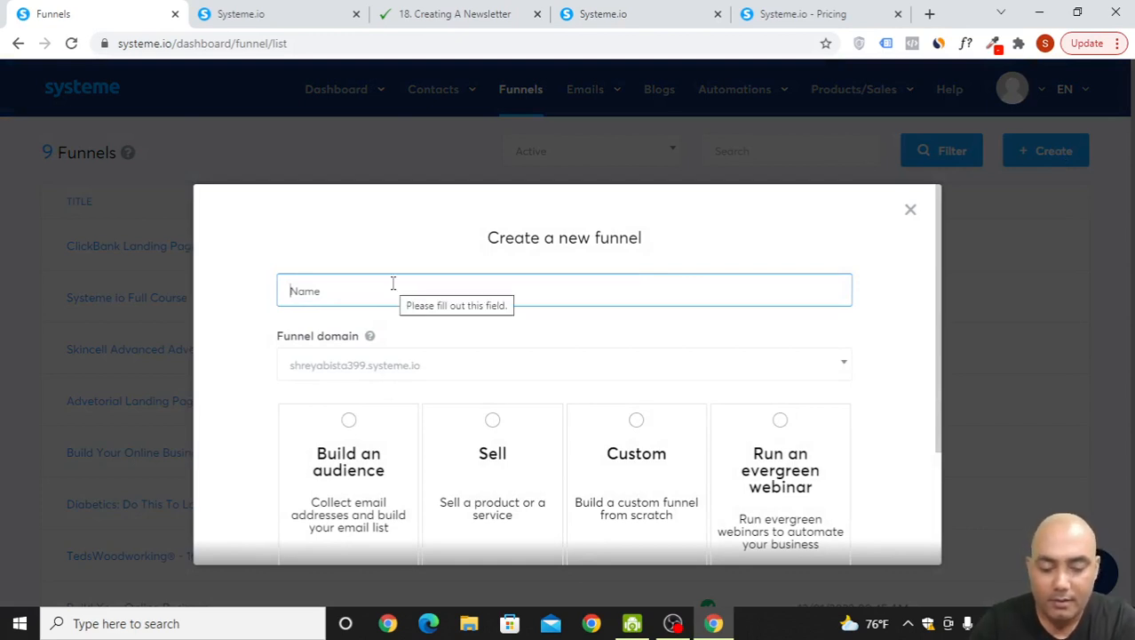
pyautogui.write('M')
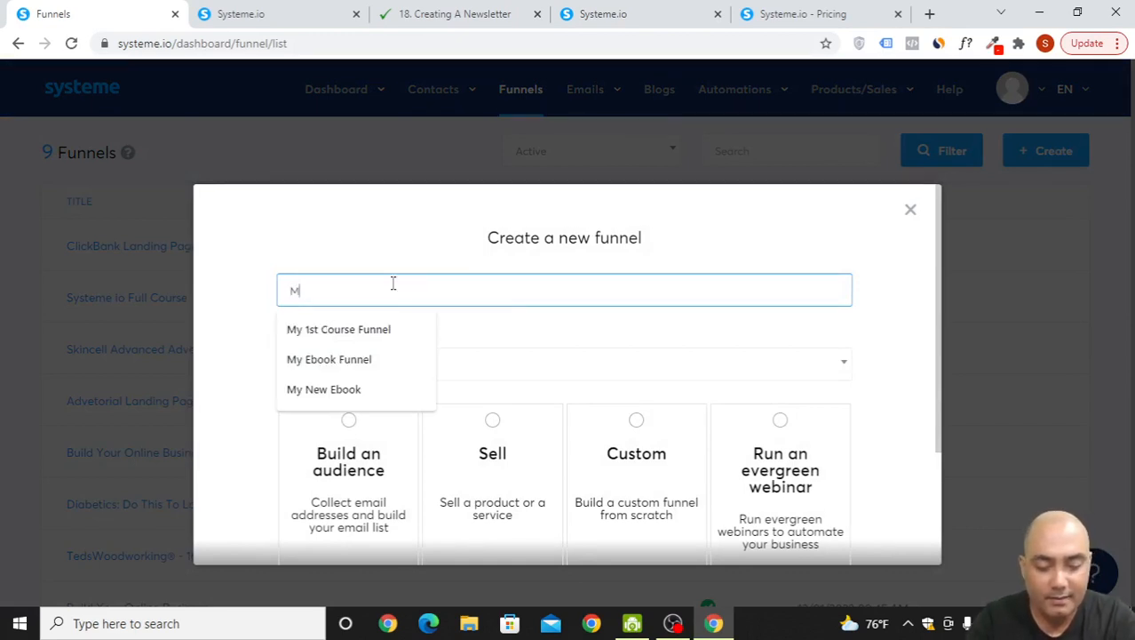
pyautogui.write('y 1st Lander')
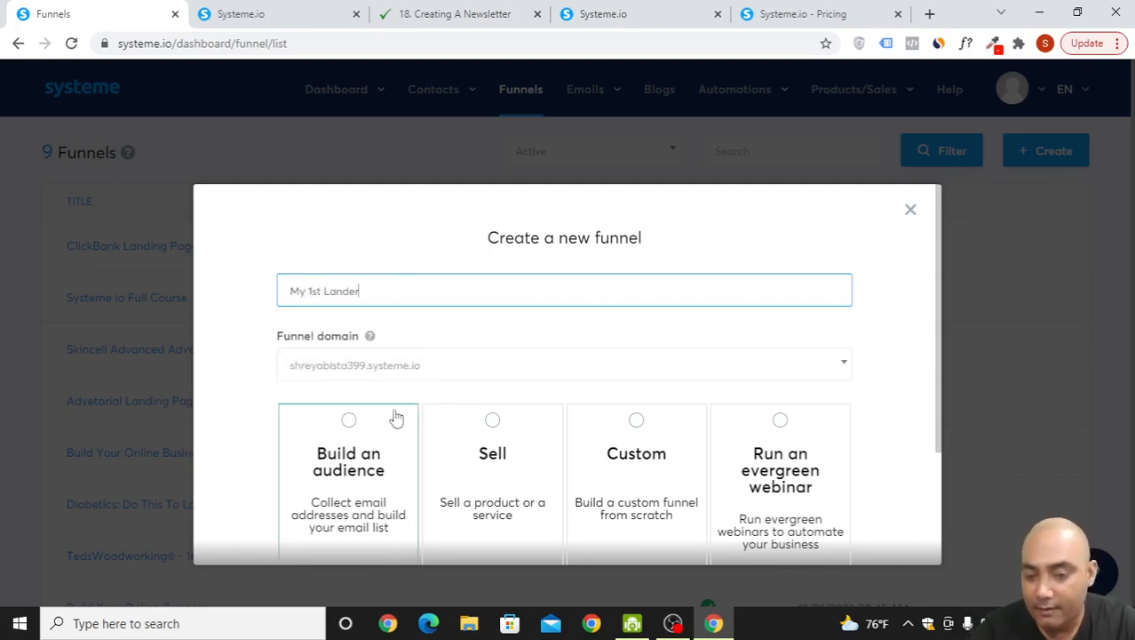
pyautogui.scroll(-2, 406, 399)
pyautogui.scroll(1, 406, 228)
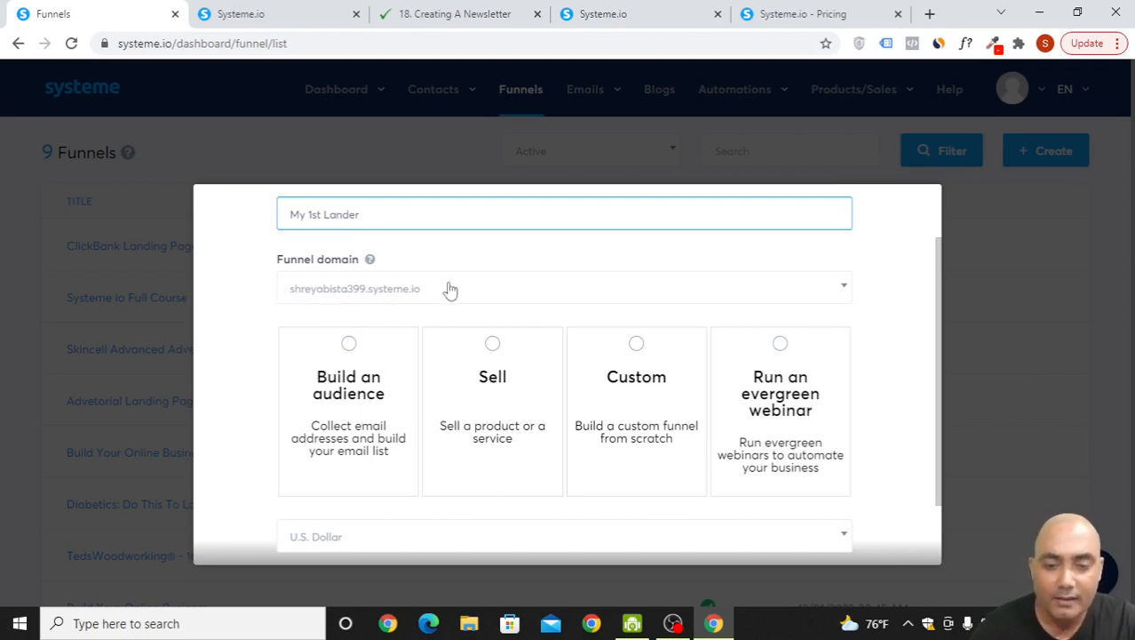
pyautogui.scroll(-1, 462, 282)
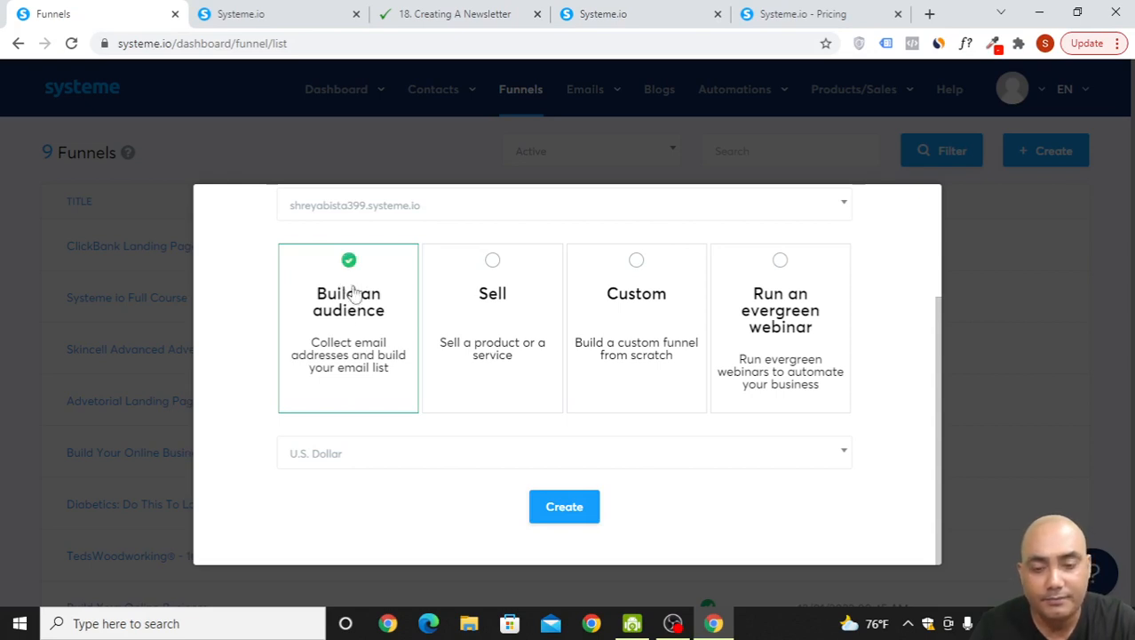
pyautogui.click(578, 503)
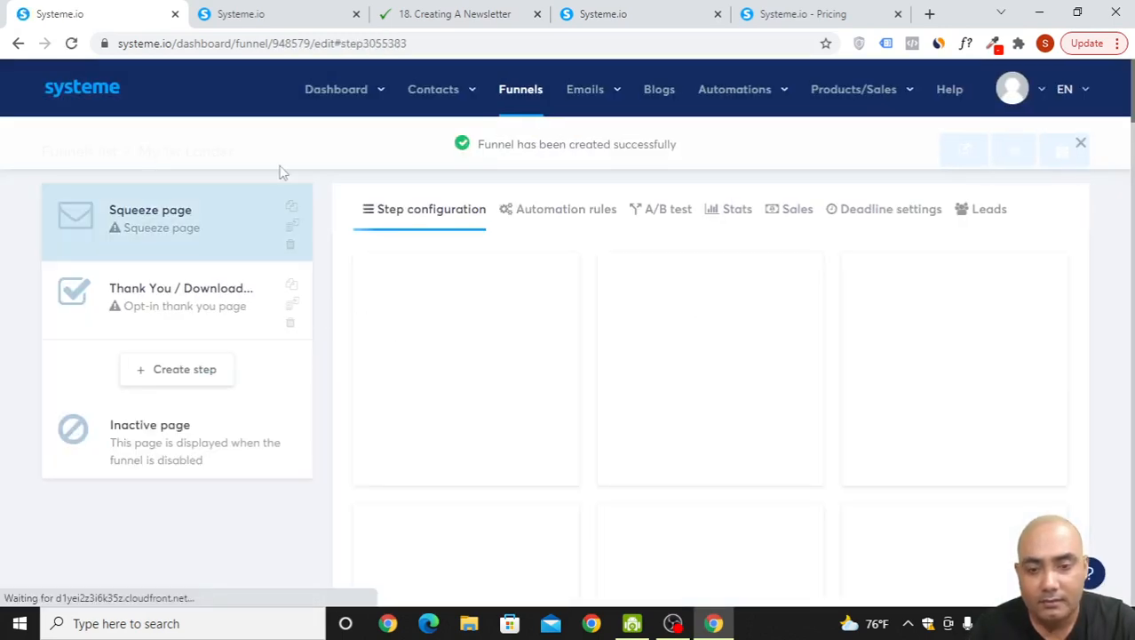
# Step: Choose the squeeze page template headed "The best way to create squeeze pages?" with the free report form from the template gallery
pyautogui.moveTo(735, 371)
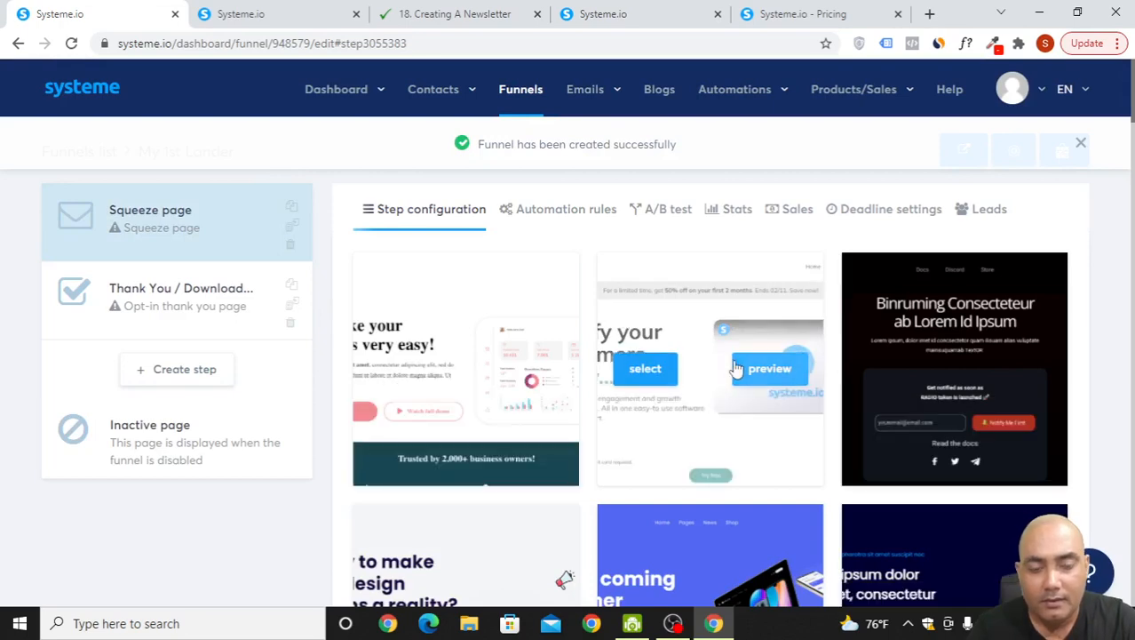
pyautogui.scroll(-2, 736, 369)
pyautogui.scroll(2, 737, 369)
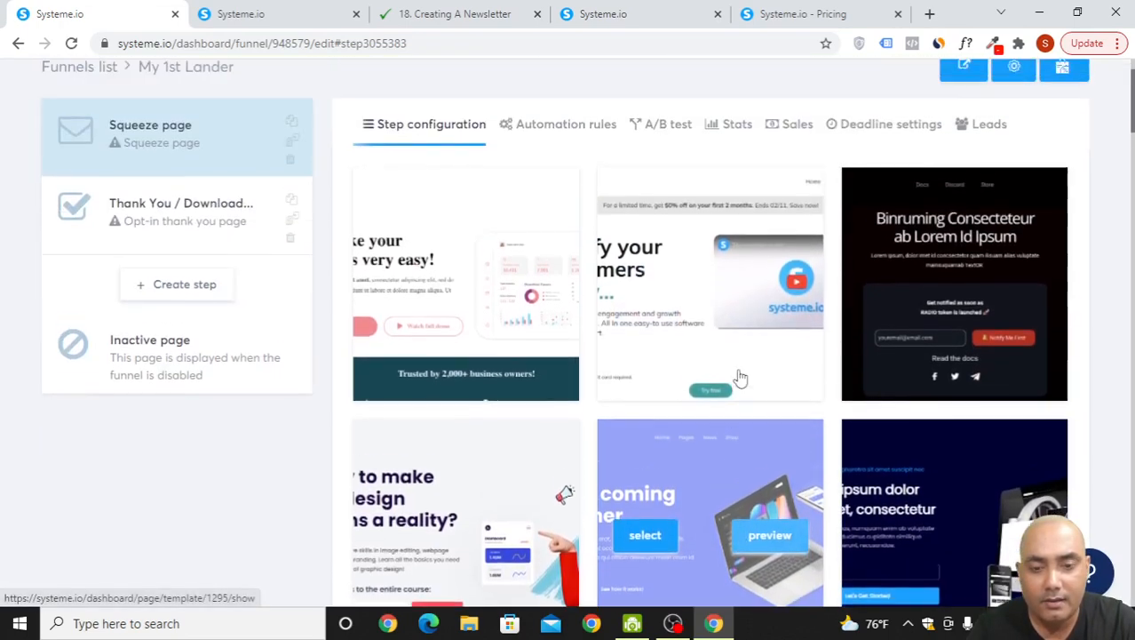
pyautogui.scroll(-3, 741, 378)
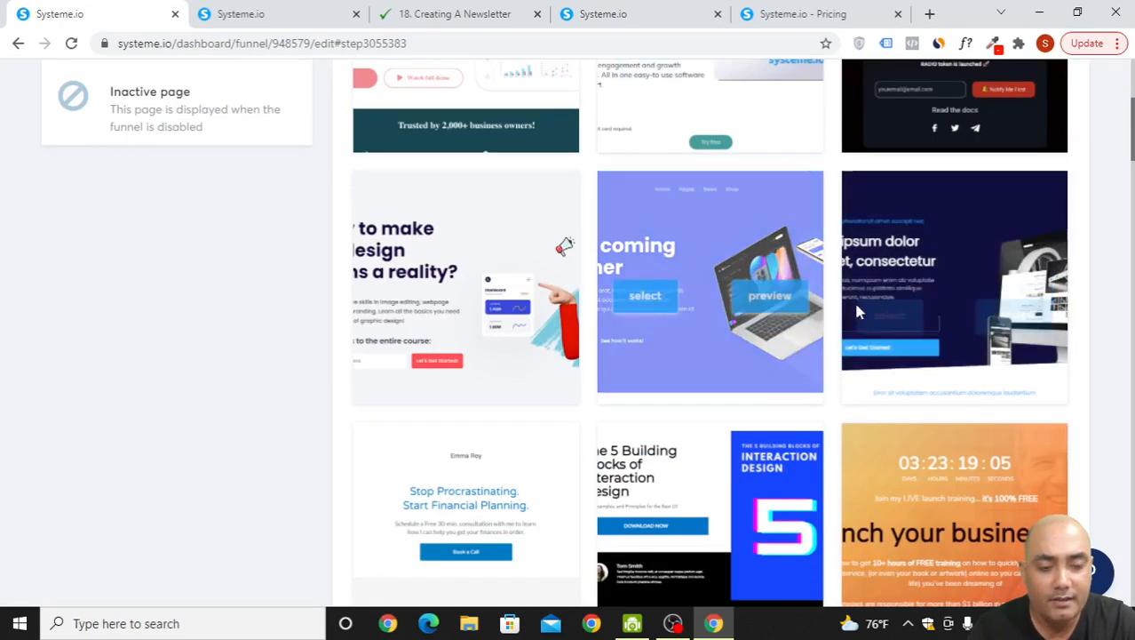
pyautogui.scroll(-5, 826, 449)
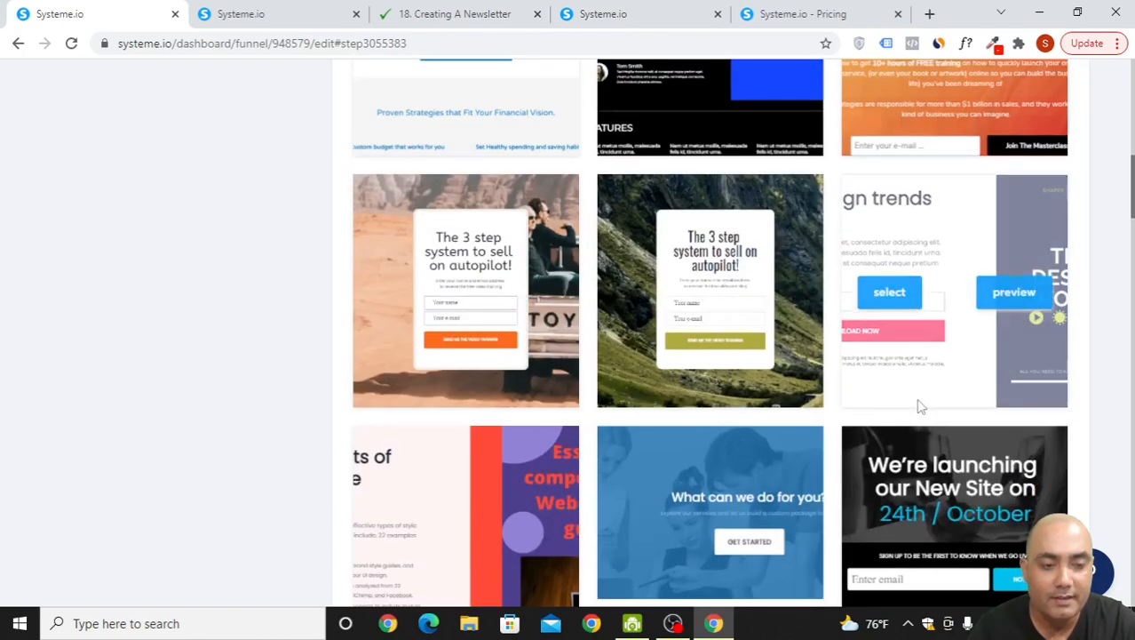
pyautogui.scroll(-1, 924, 401)
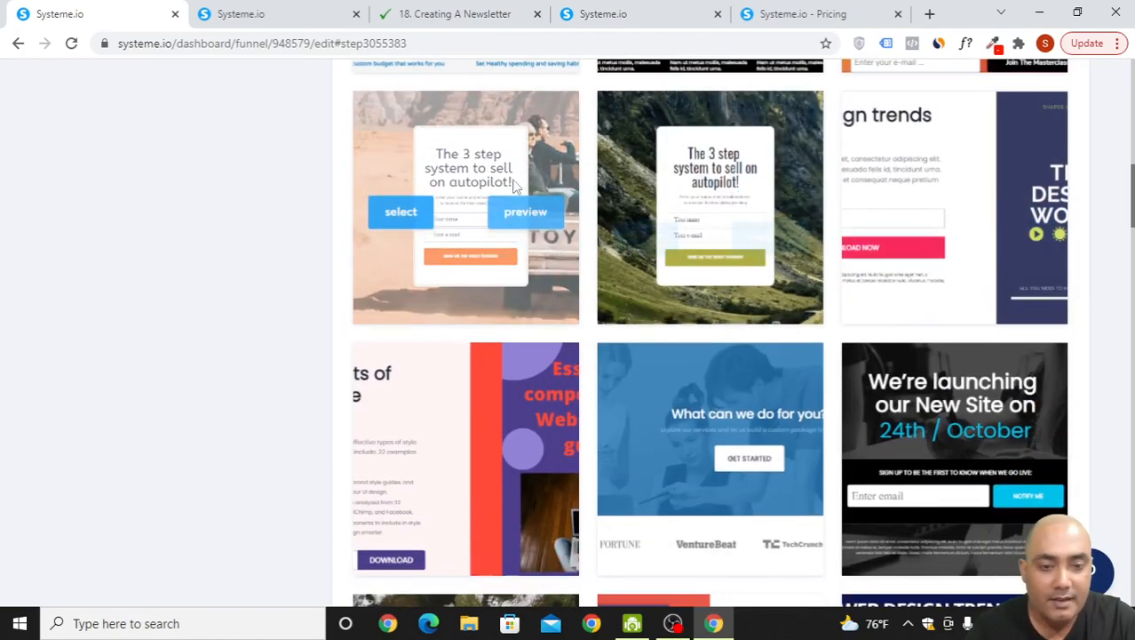
pyautogui.scroll(-1, 809, 267)
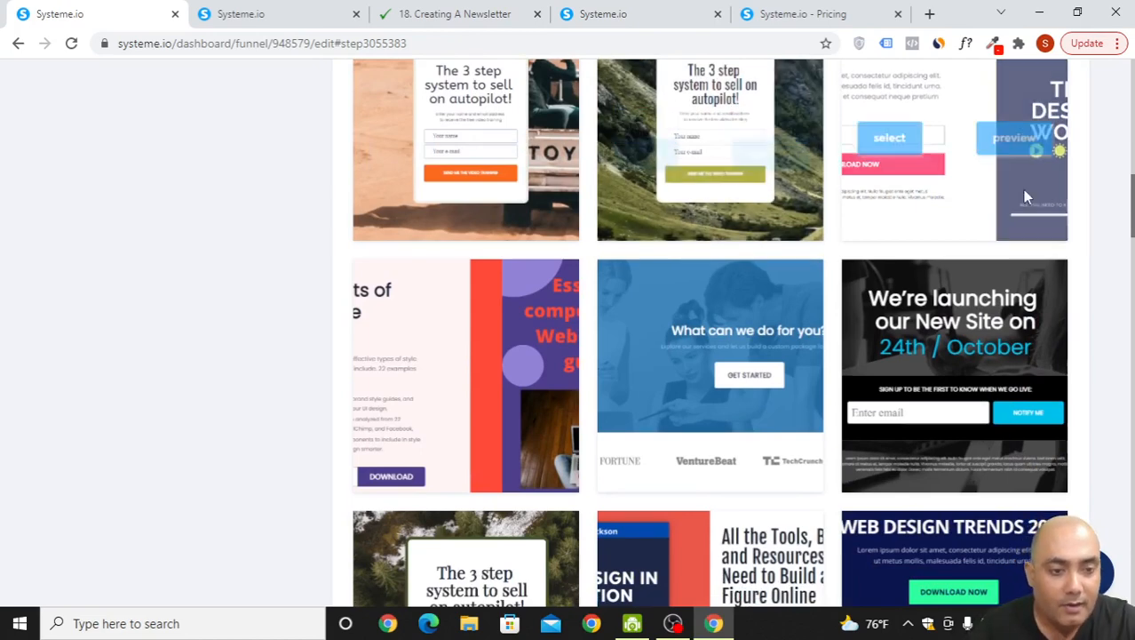
pyautogui.scroll(-3, 1026, 213)
pyautogui.scroll(-6, 982, 253)
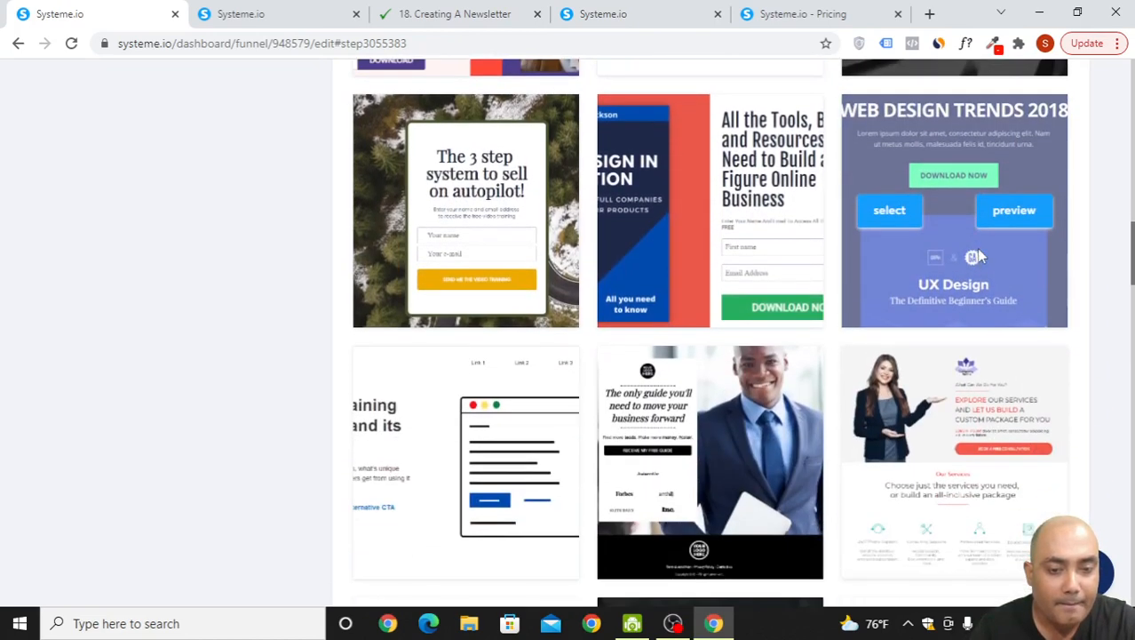
pyautogui.scroll(-2, 997, 259)
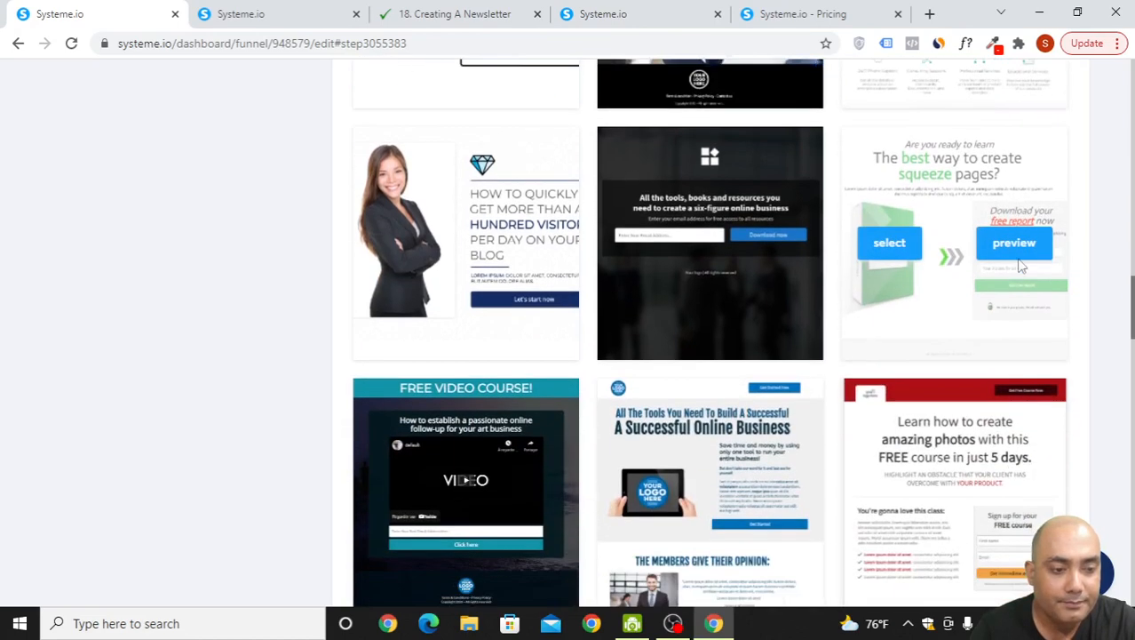
pyautogui.scroll(-1, 1121, 274)
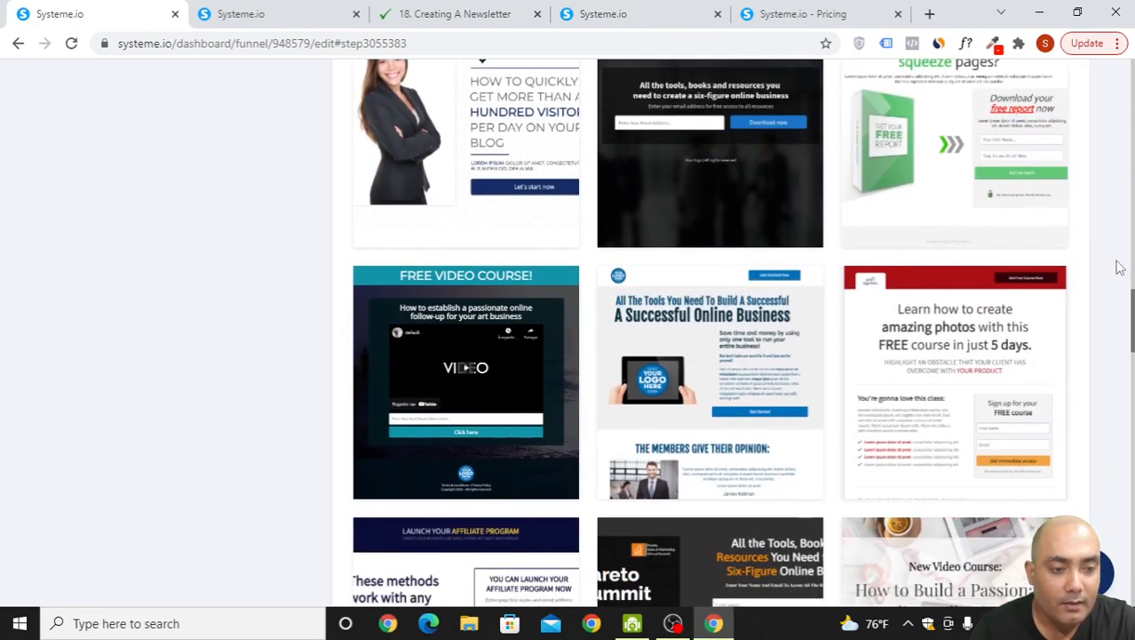
pyautogui.scroll(2, 1115, 266)
pyautogui.scroll(-1, 1019, 255)
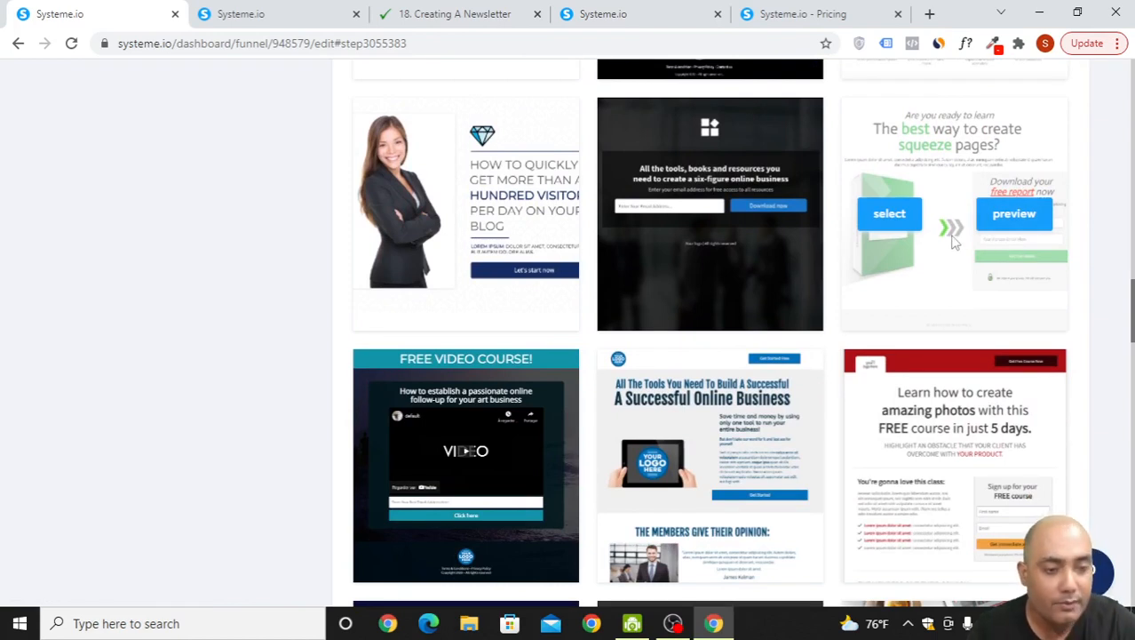
pyautogui.click(892, 218)
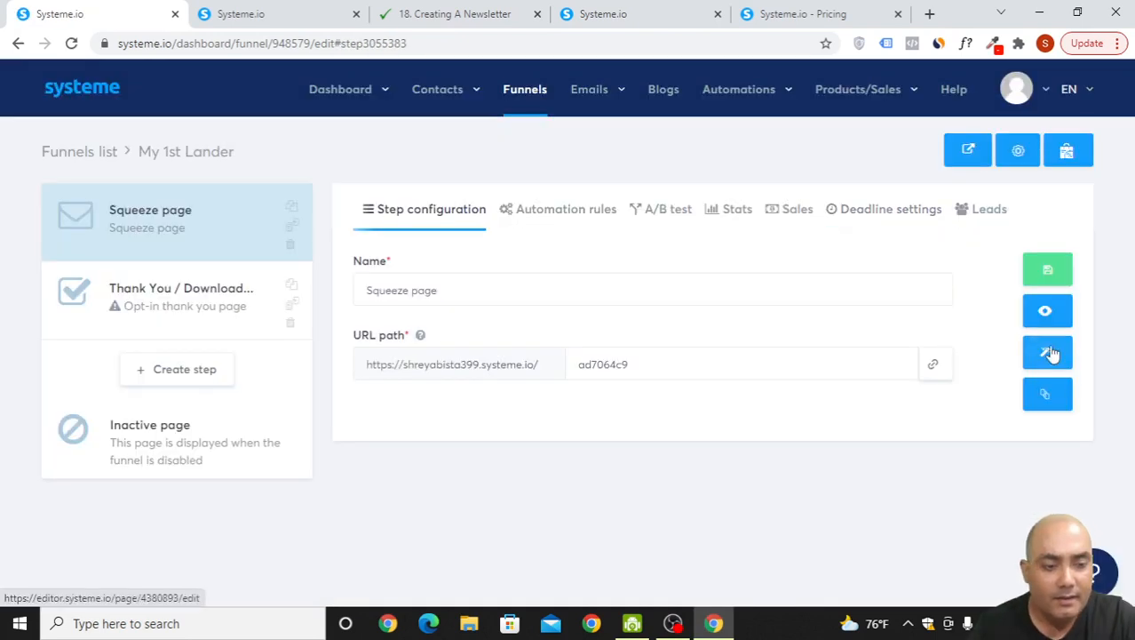
# Step: Open the squeeze page in the page editor and look over its headline and opt-in form
pyautogui.click(1051, 352)
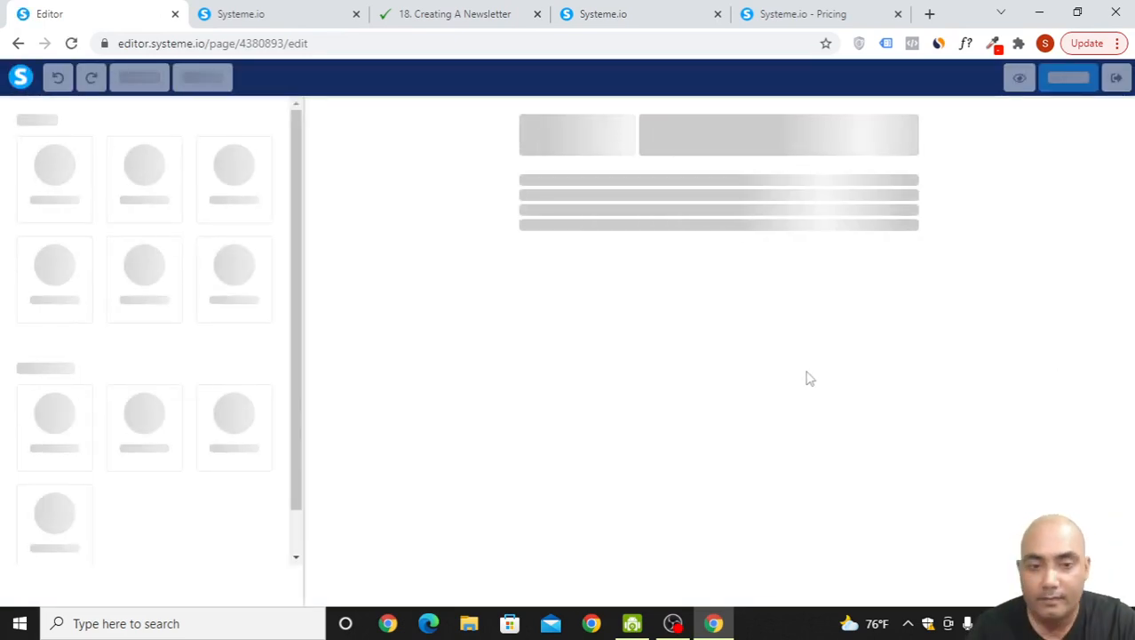
pyautogui.scroll(-1, 731, 204)
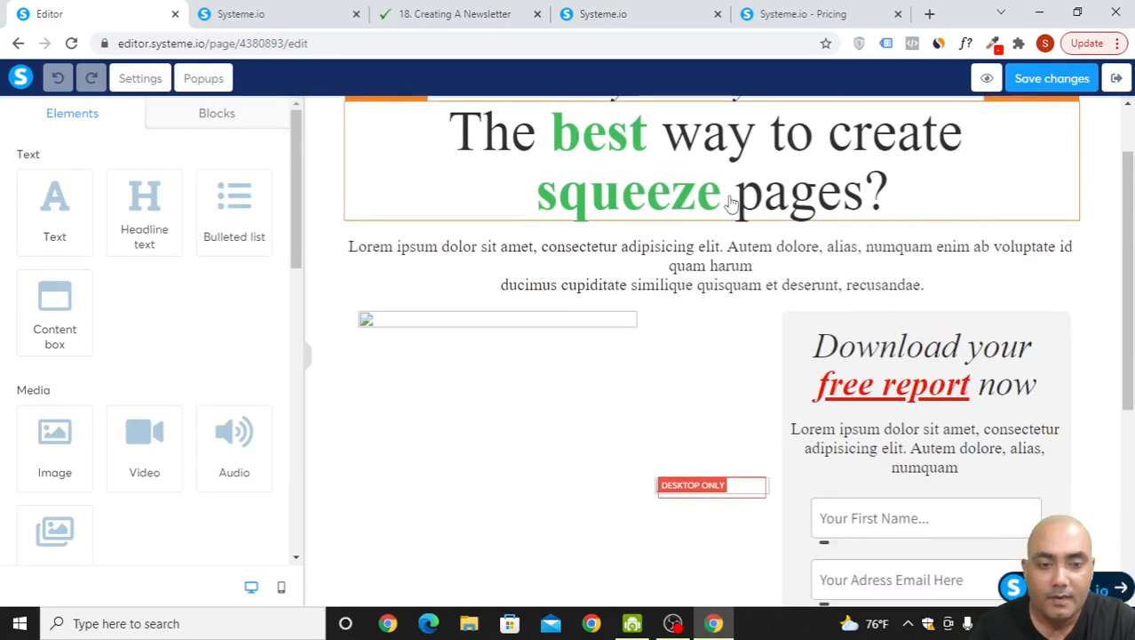
pyautogui.scroll(1, 735, 207)
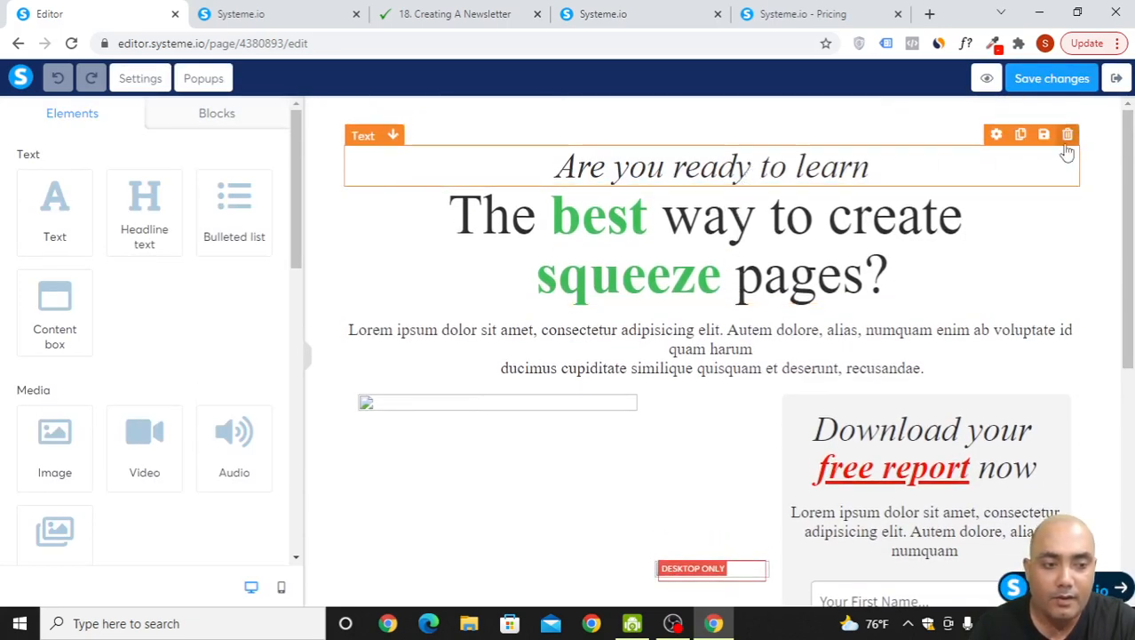
# Step: Replace the italic line above the main headline with "My FREE!! Ebook" and set its font size to 45
pyautogui.click(790, 172)
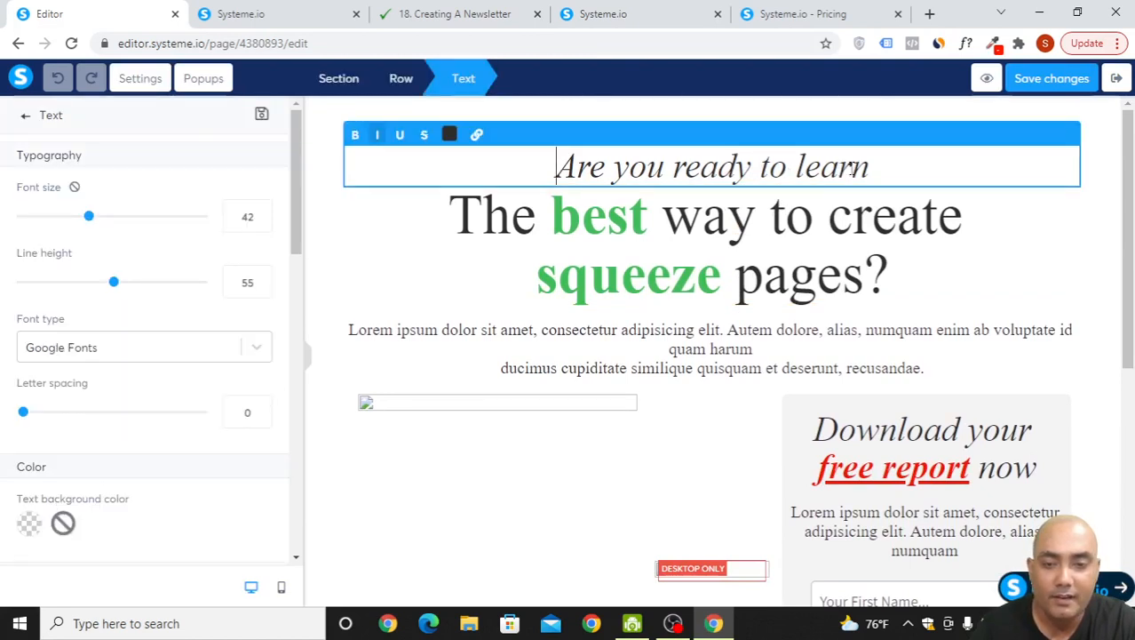
pyautogui.moveTo(852, 166); pyautogui.dragTo(560, 177)
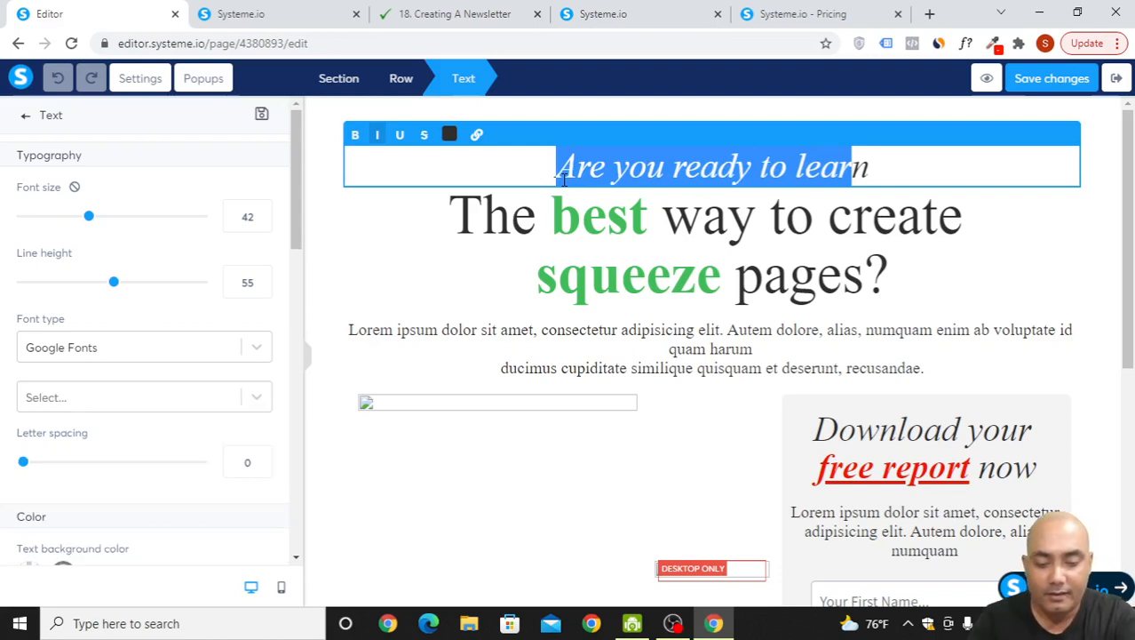
pyautogui.write('My')
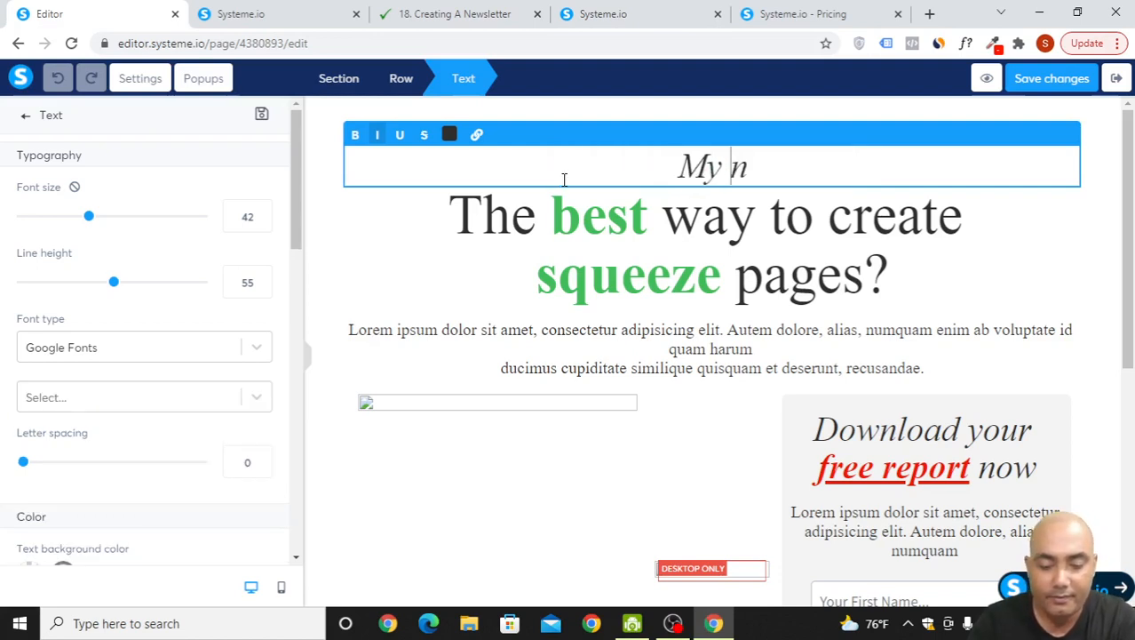
pyautogui.write('FREE')
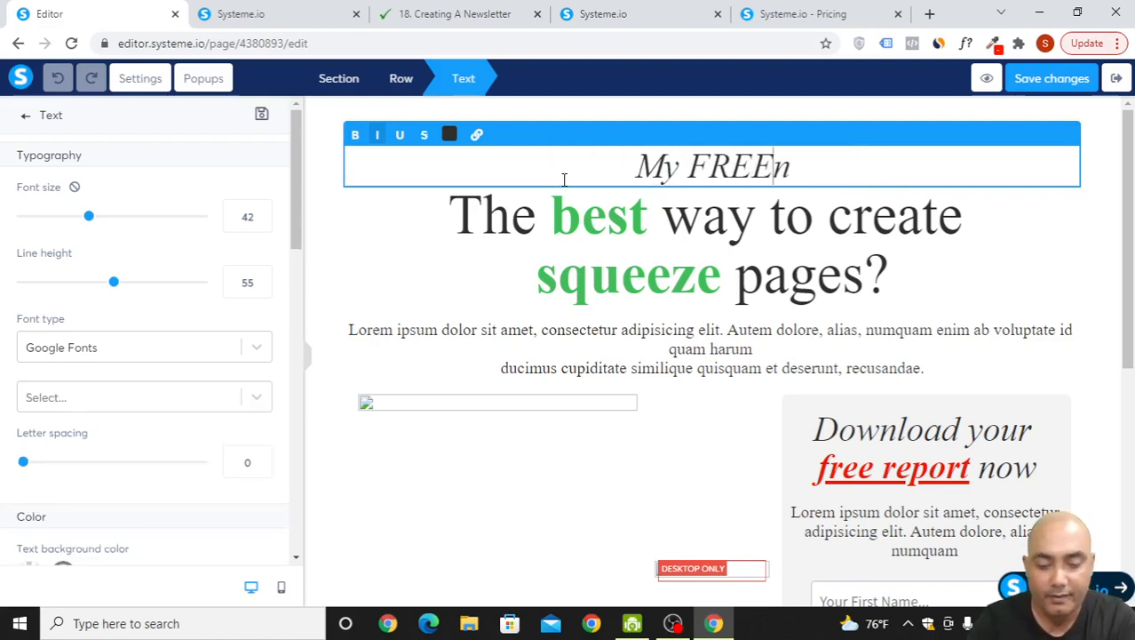
pyautogui.write('!! E')
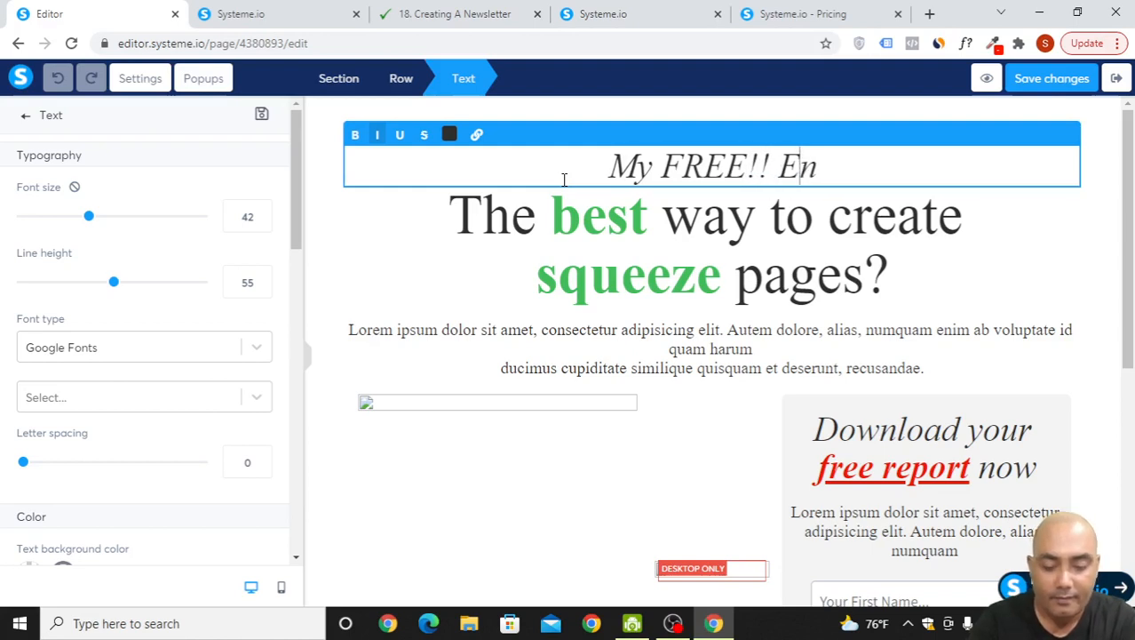
pyautogui.write('book')
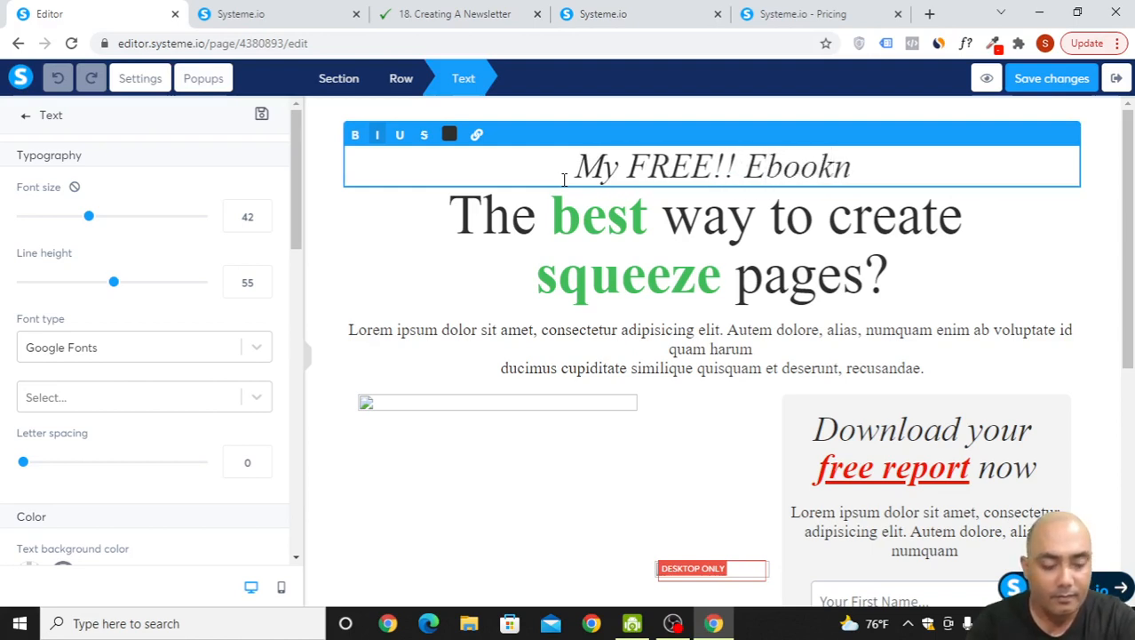
pyautogui.press('Delete')
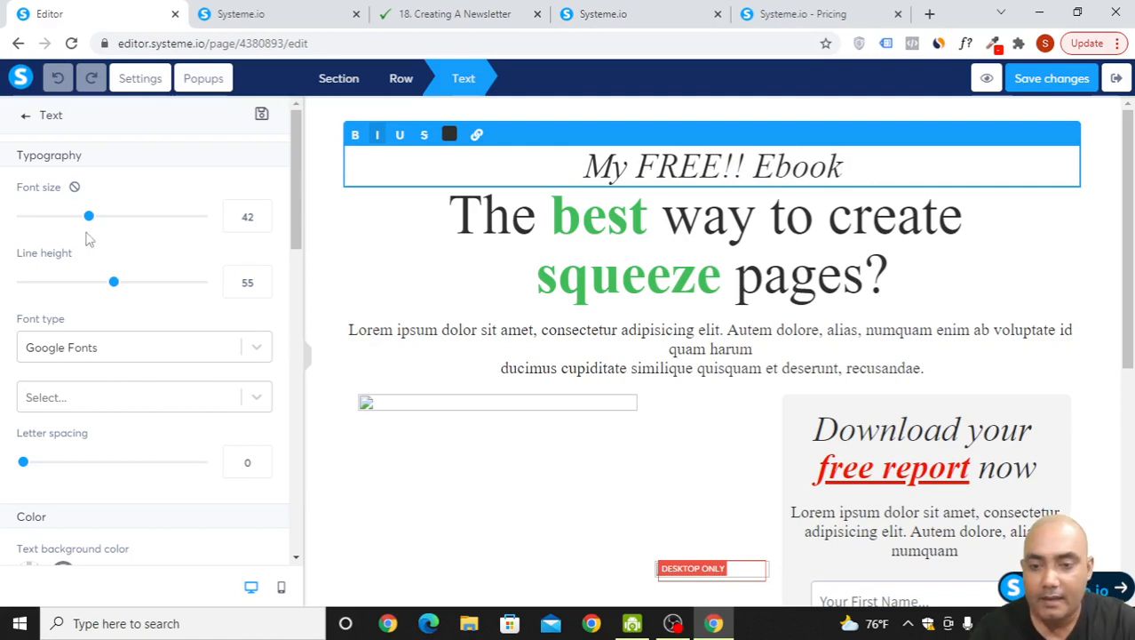
pyautogui.moveTo(72, 222); pyautogui.dragTo(96, 223)
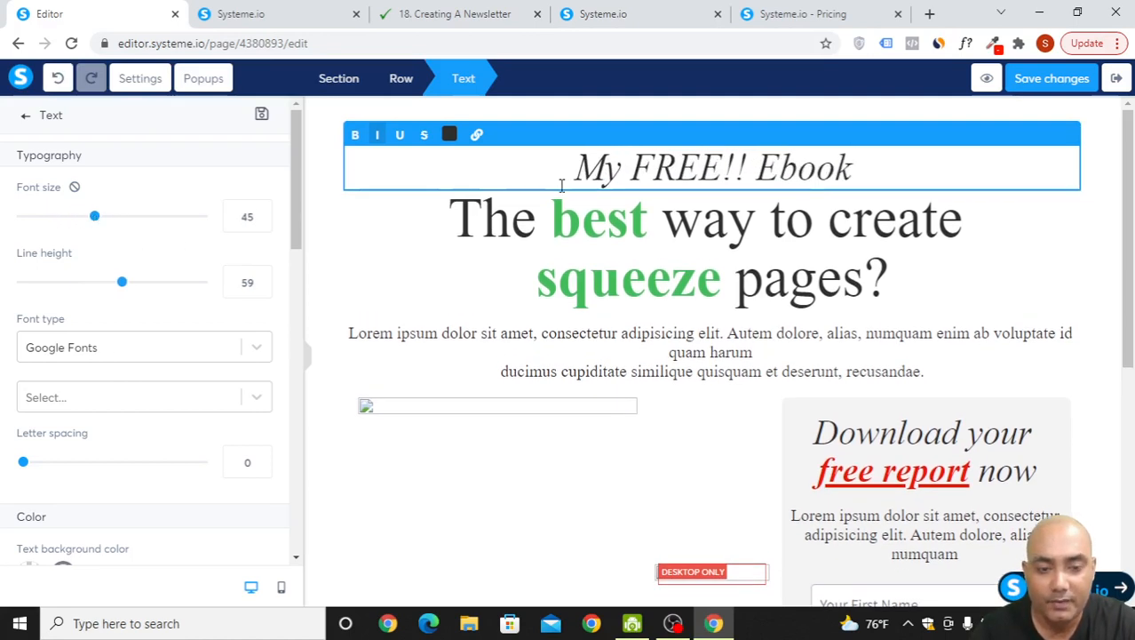
# Step: Set the main headline "The best way to create squeeze pages?" to the Google font Open Sans
pyautogui.click(896, 273)
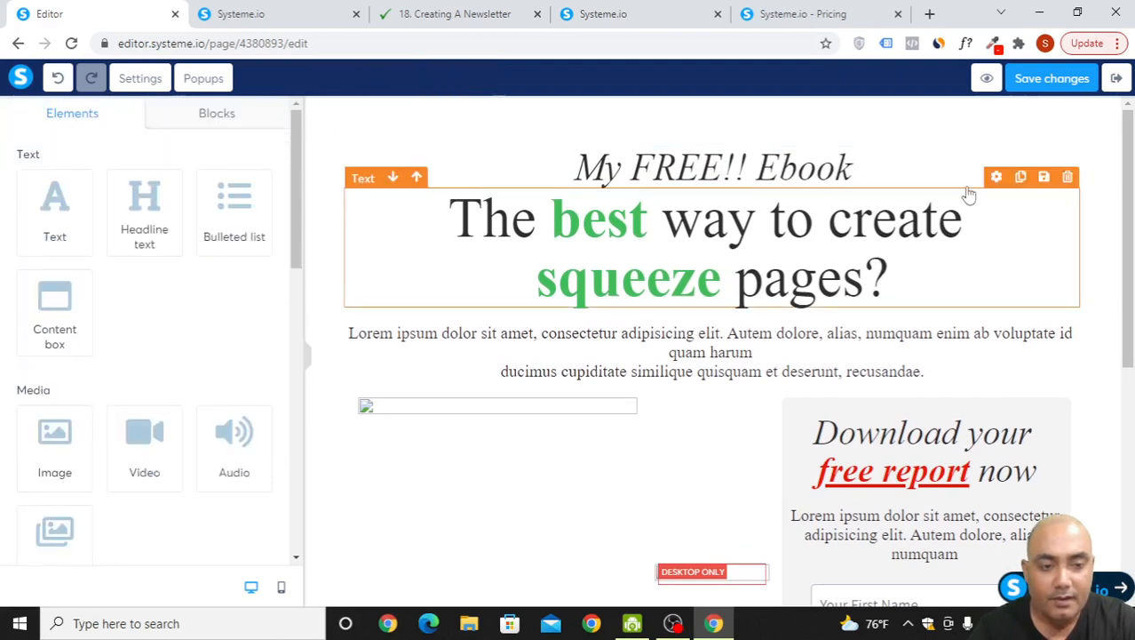
pyautogui.click(996, 177)
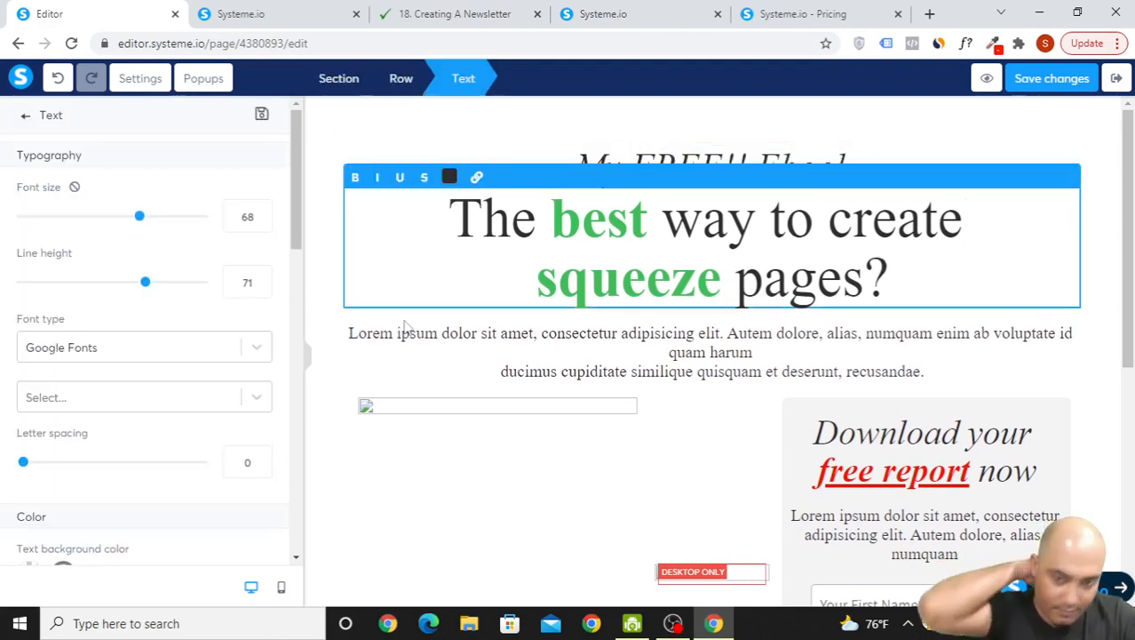
pyautogui.click(136, 351)
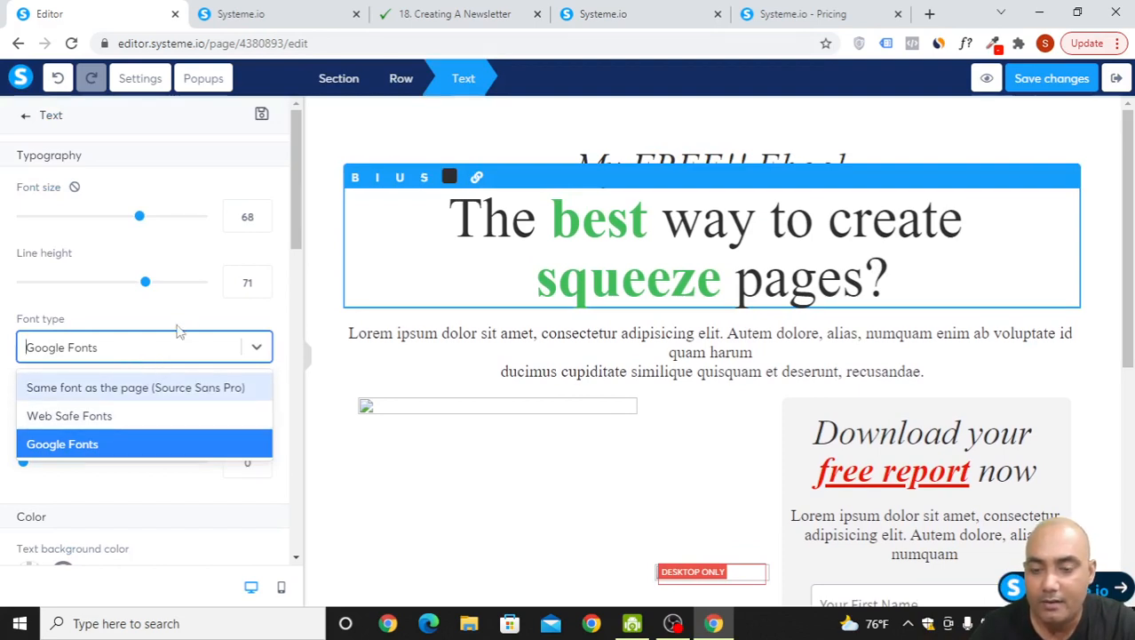
pyautogui.click(247, 282)
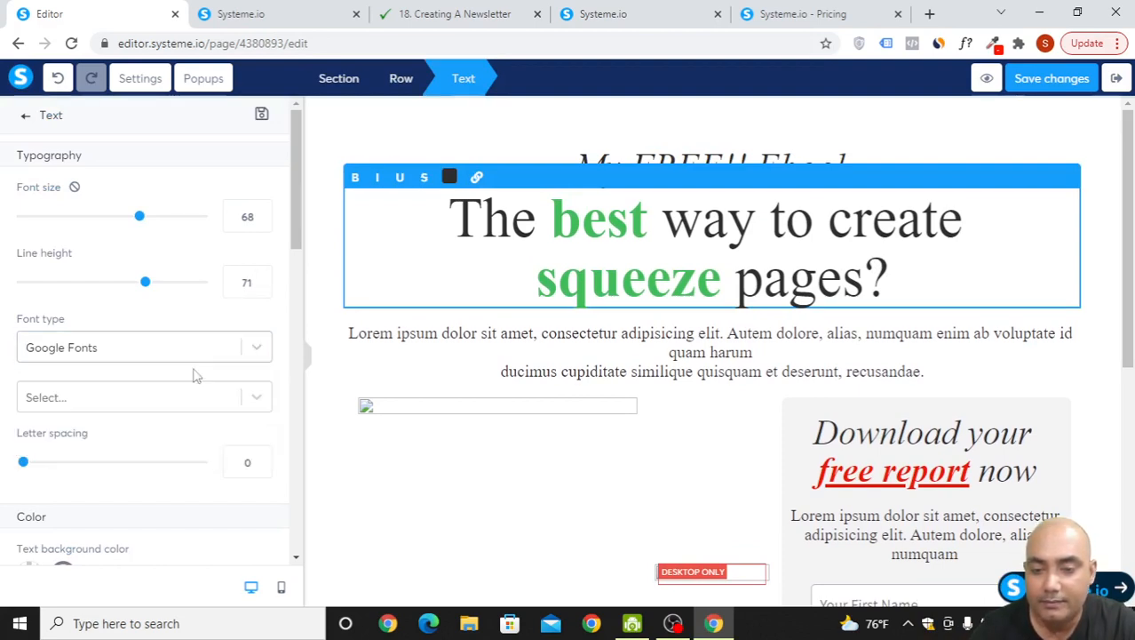
pyautogui.click(175, 402)
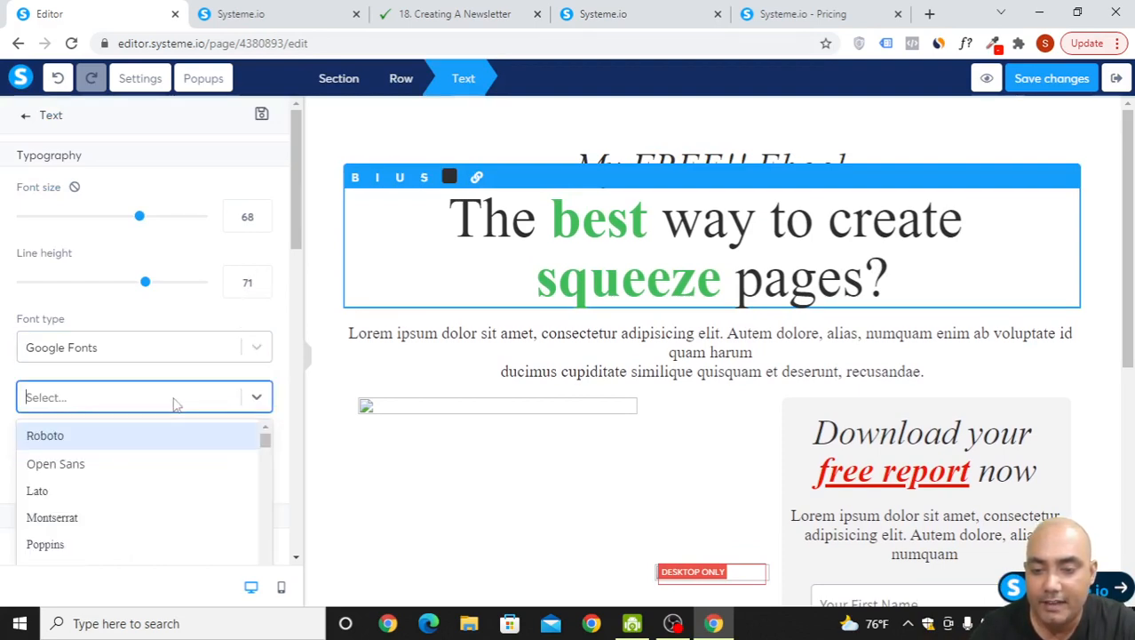
pyautogui.click(67, 470)
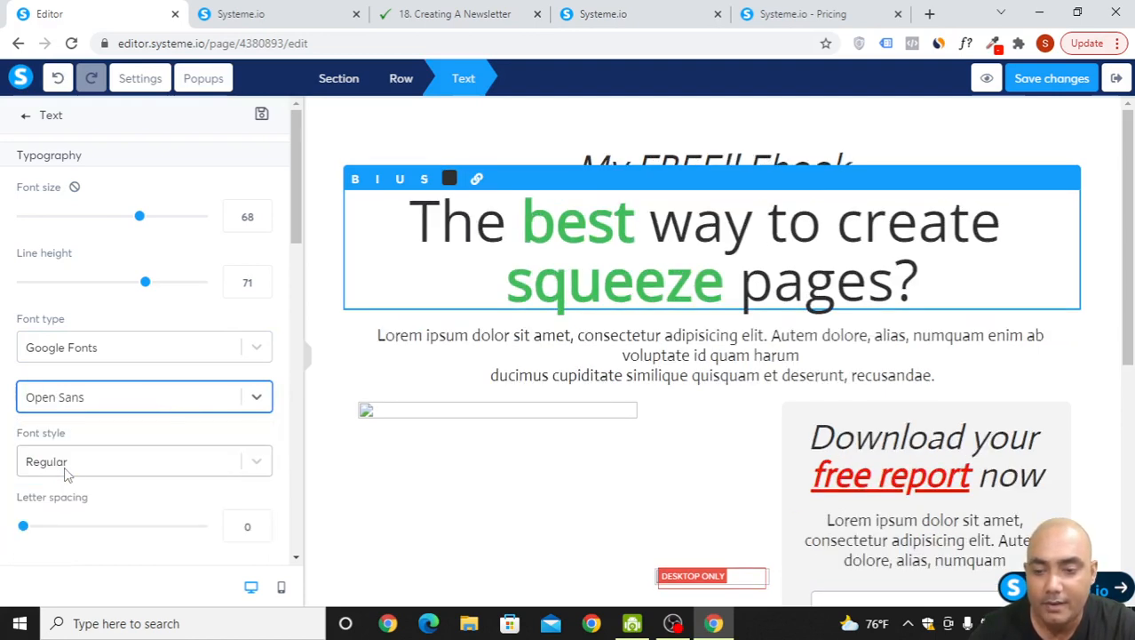
# Step: Give the main headline the Bold 700 font style and reduce its font size to 51
pyautogui.click(75, 464)
pyautogui.scroll(-3, 98, 507)
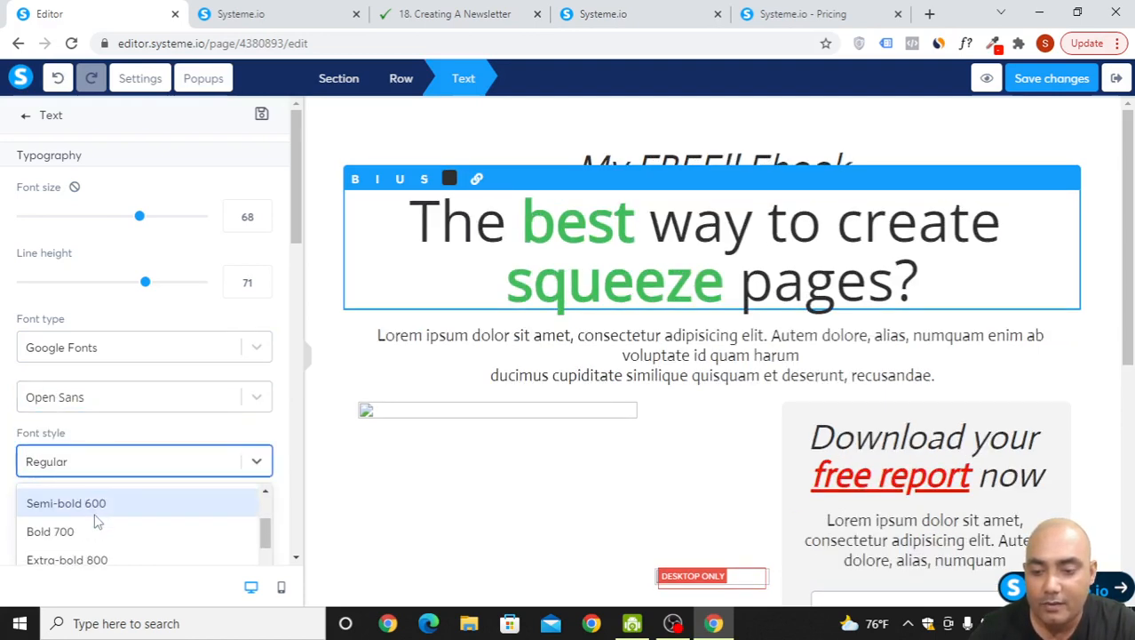
pyautogui.scroll(-3, 105, 524)
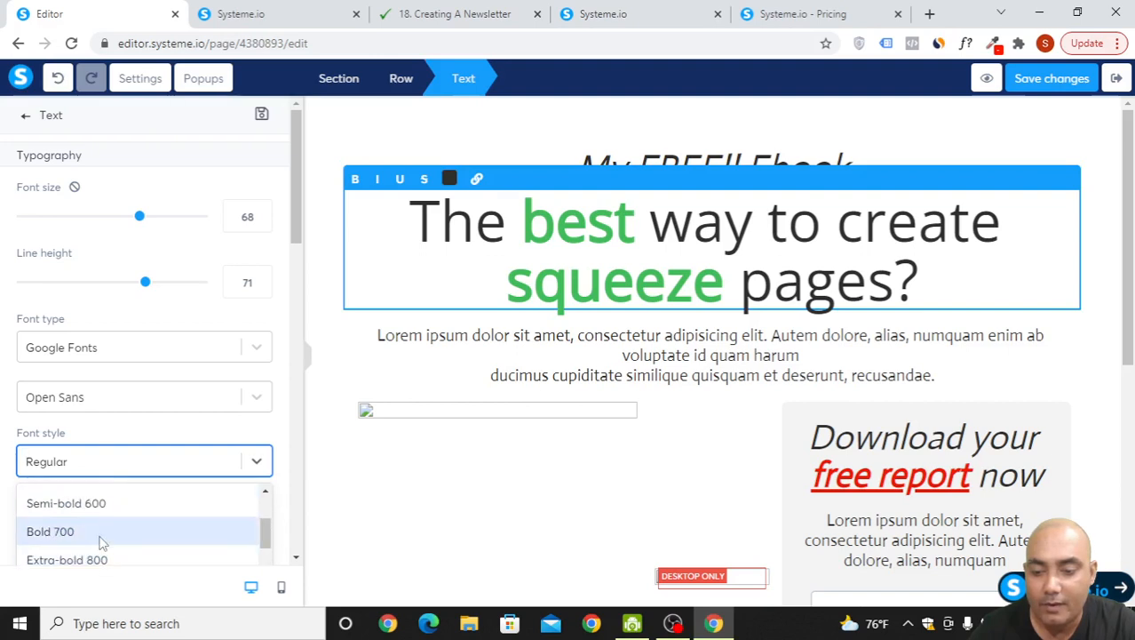
pyautogui.click(101, 535)
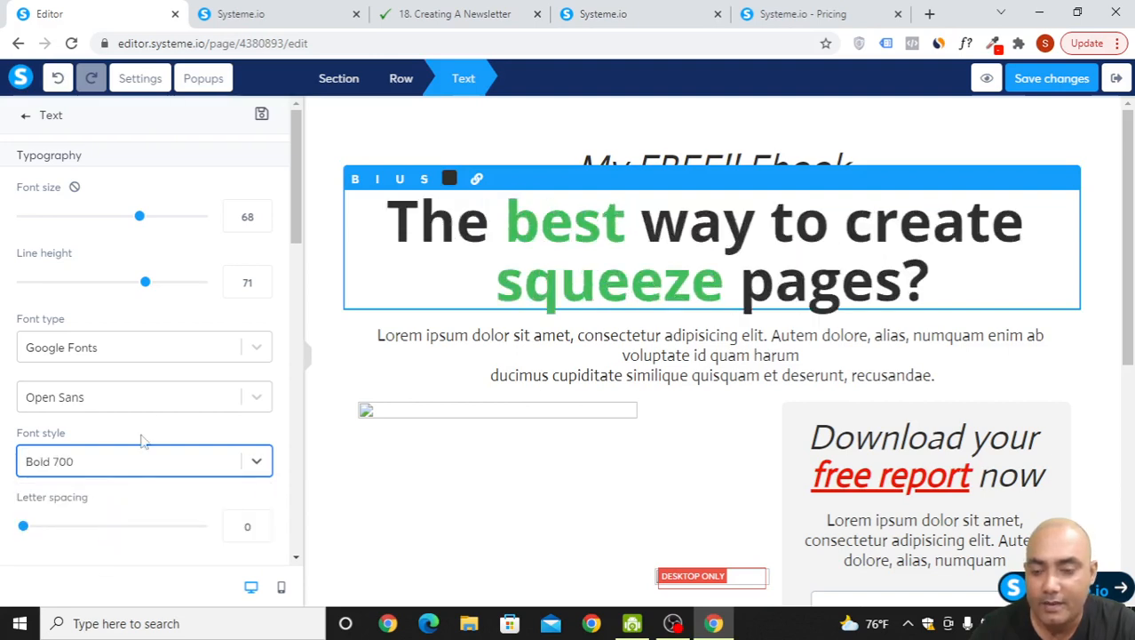
pyautogui.moveTo(136, 220); pyautogui.dragTo(109, 226)
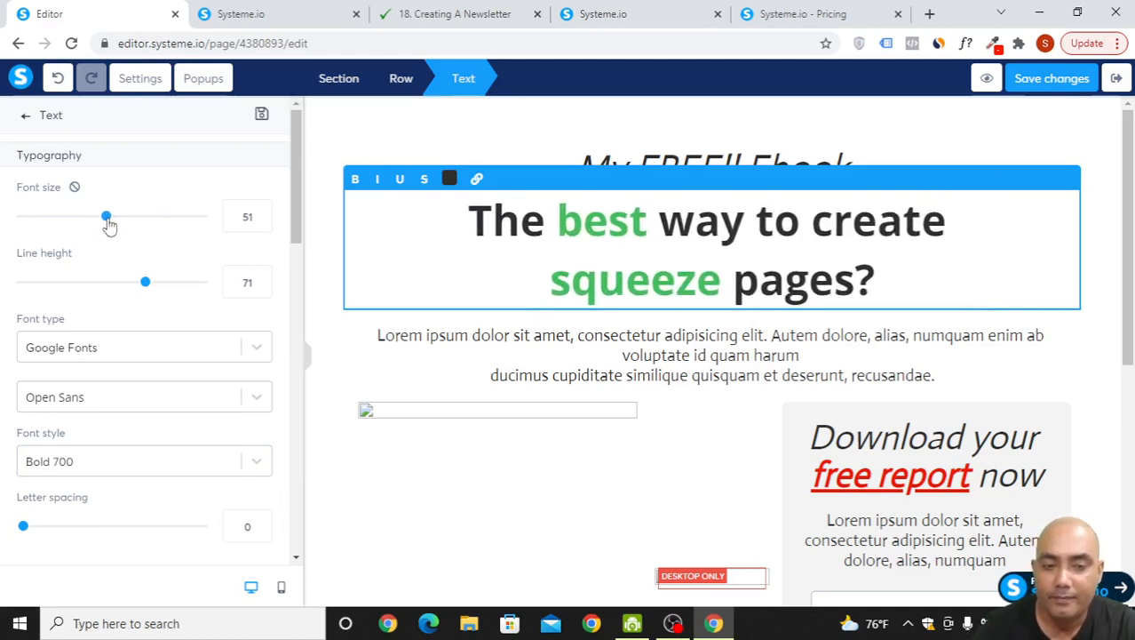
pyautogui.click(1046, 368)
# Step: Save the squeeze page changes and look over the opt-in form section
pyautogui.scroll(-2, 1004, 375)
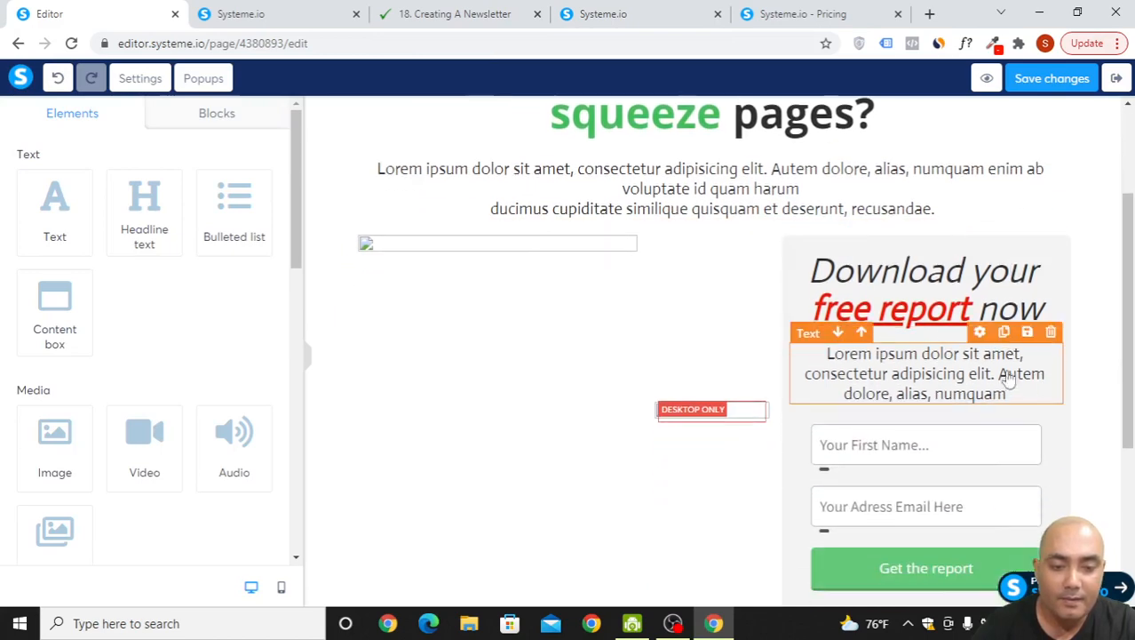
pyautogui.scroll(2, 1004, 391)
pyautogui.click(1055, 85)
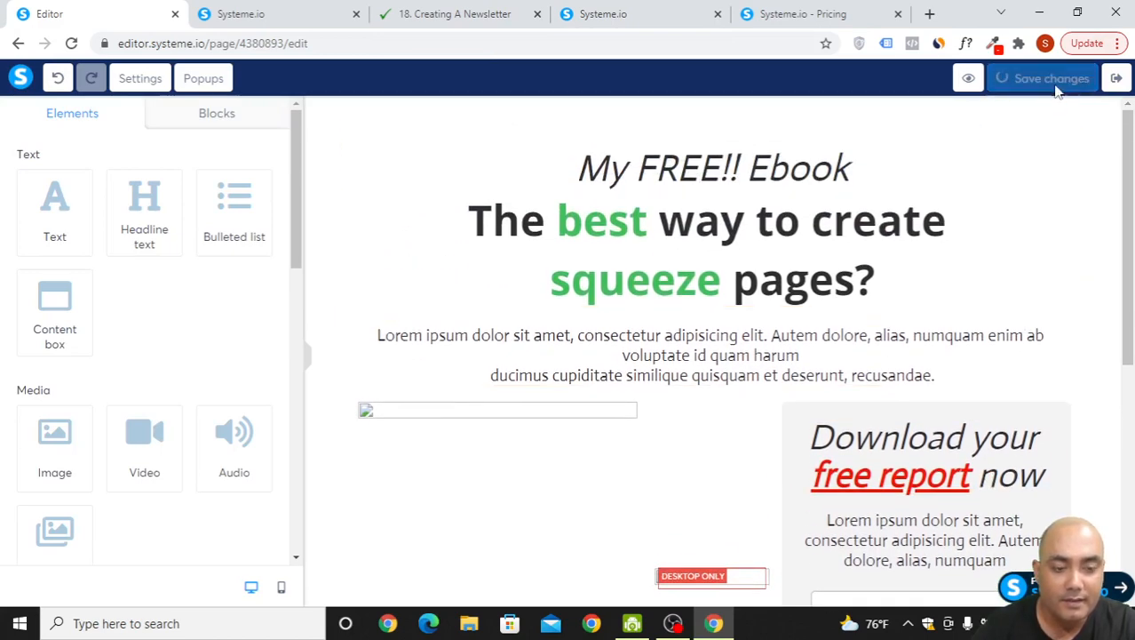
pyautogui.scroll(-3, 707, 434)
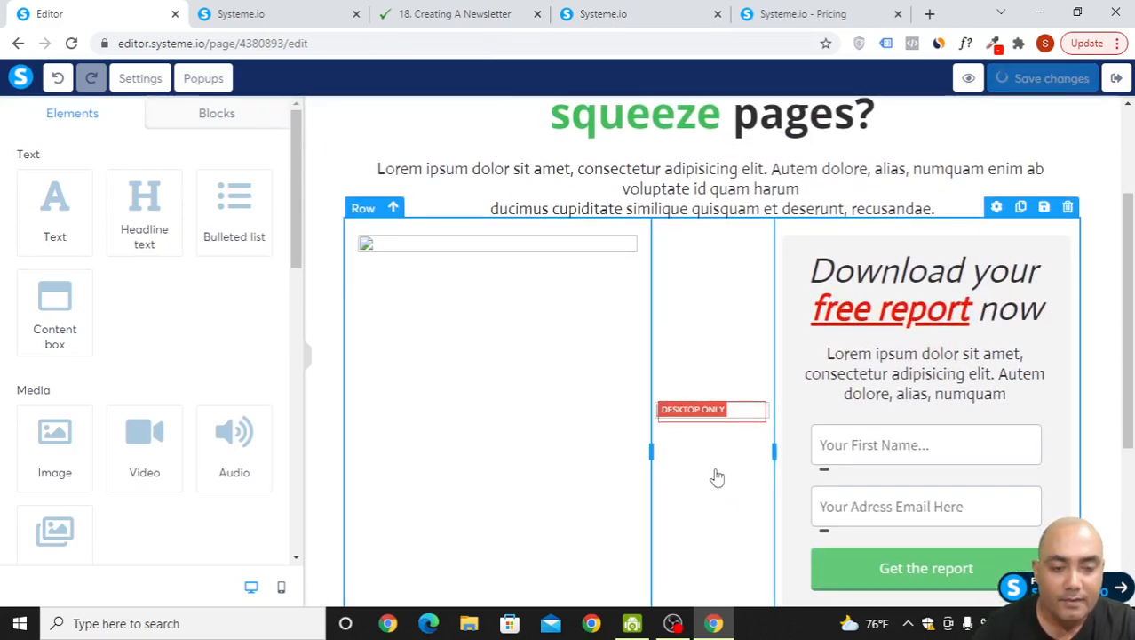
# Step: Preview the squeeze page and check how the report image and opt-in form are displayed
pyautogui.scroll(-1, 720, 425)
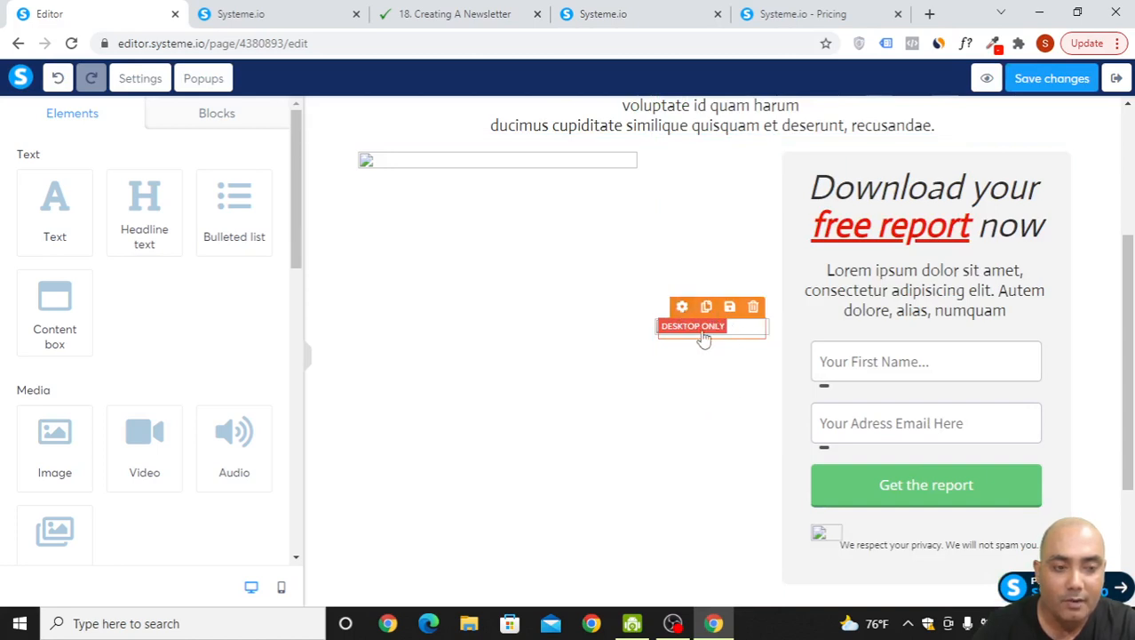
pyautogui.click(986, 78)
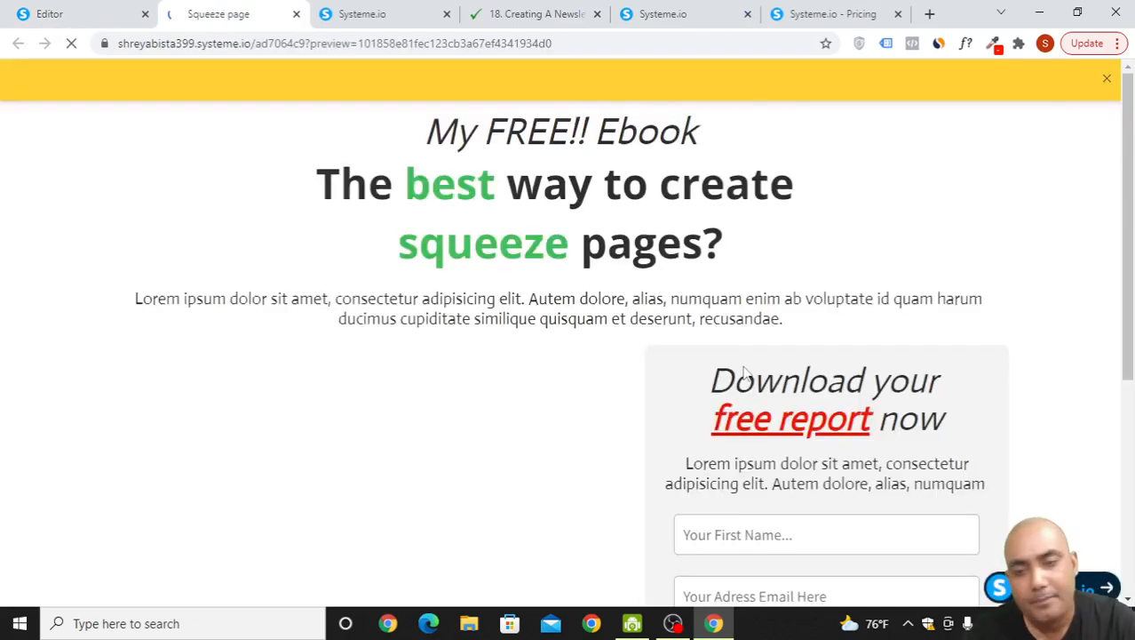
pyautogui.scroll(-3, 745, 373)
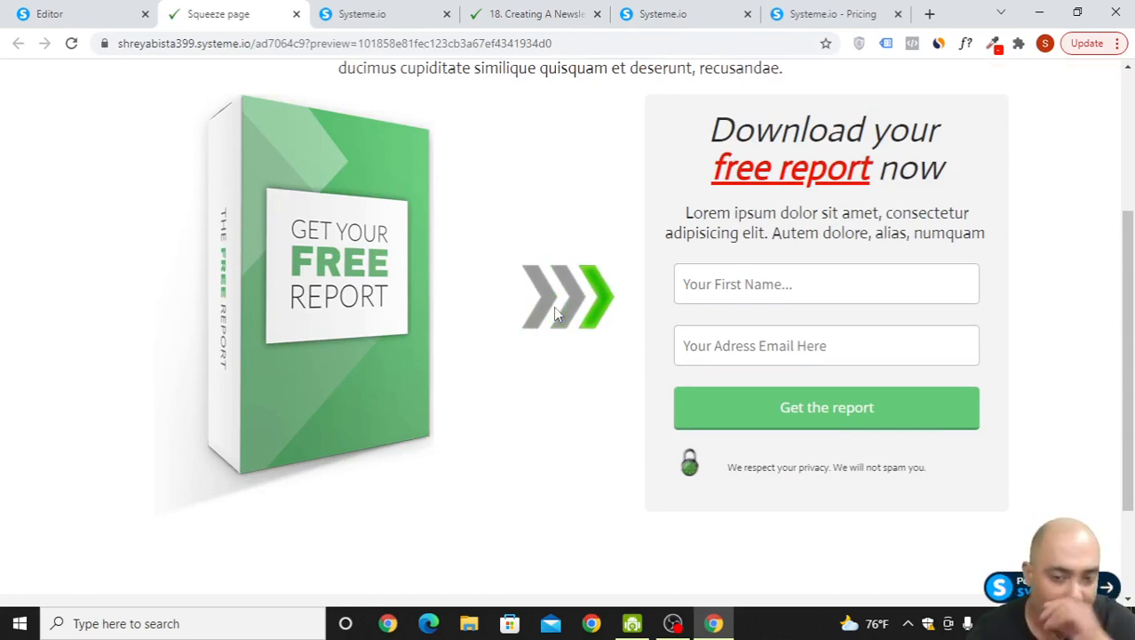
# Step: Return to the page editor and reload it so that the template images load
pyautogui.click(103, 8)
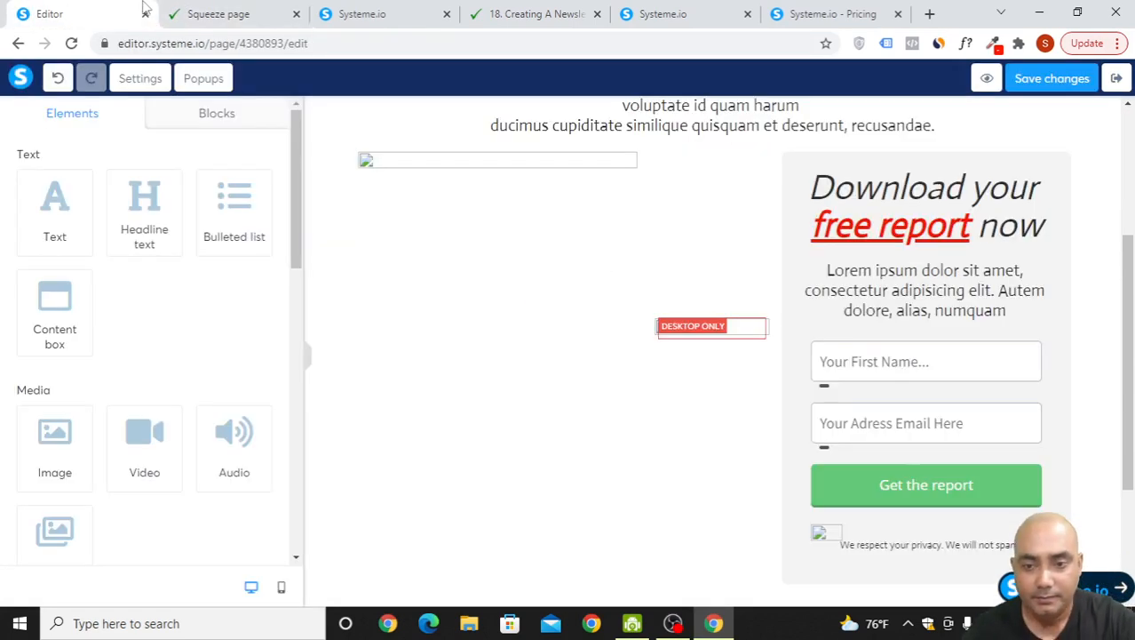
pyautogui.click(531, 183)
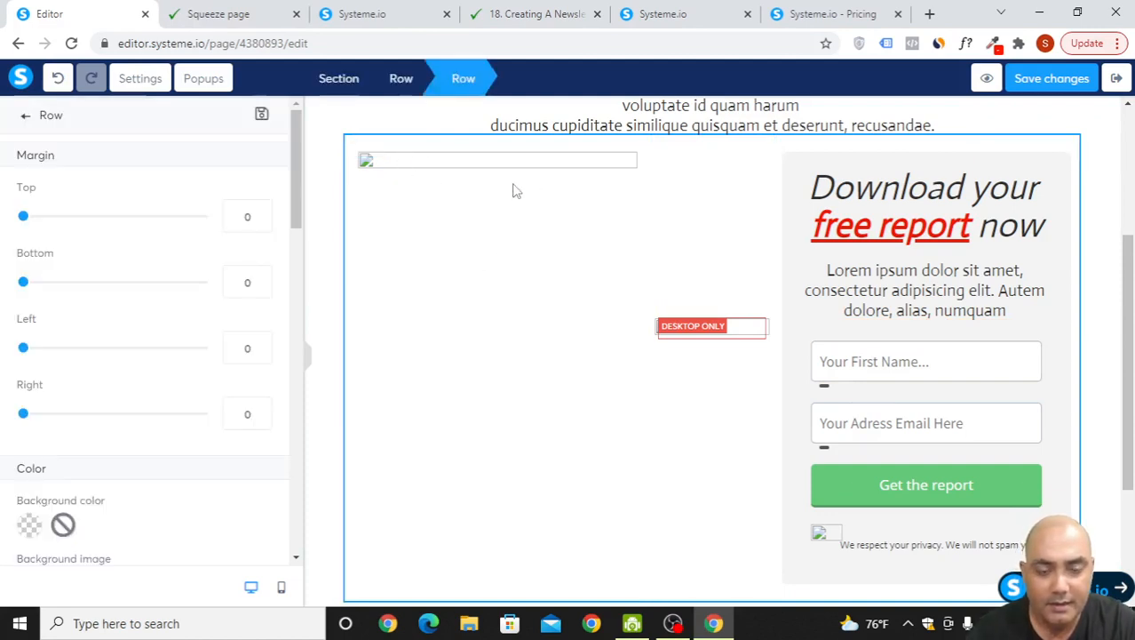
pyautogui.click(513, 185)
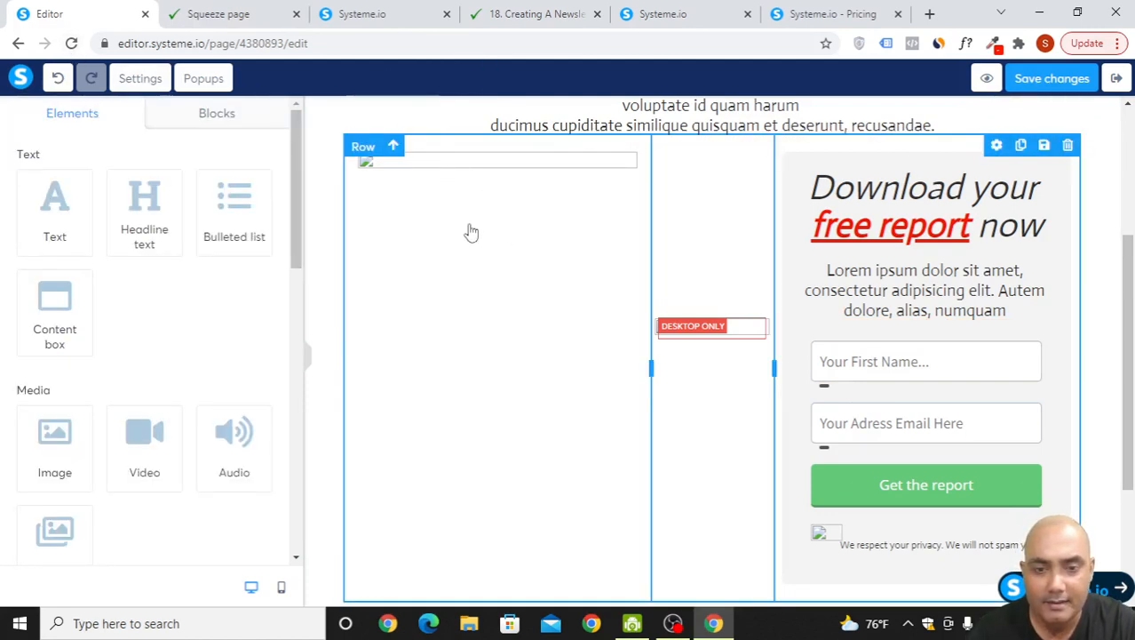
pyautogui.click(71, 43)
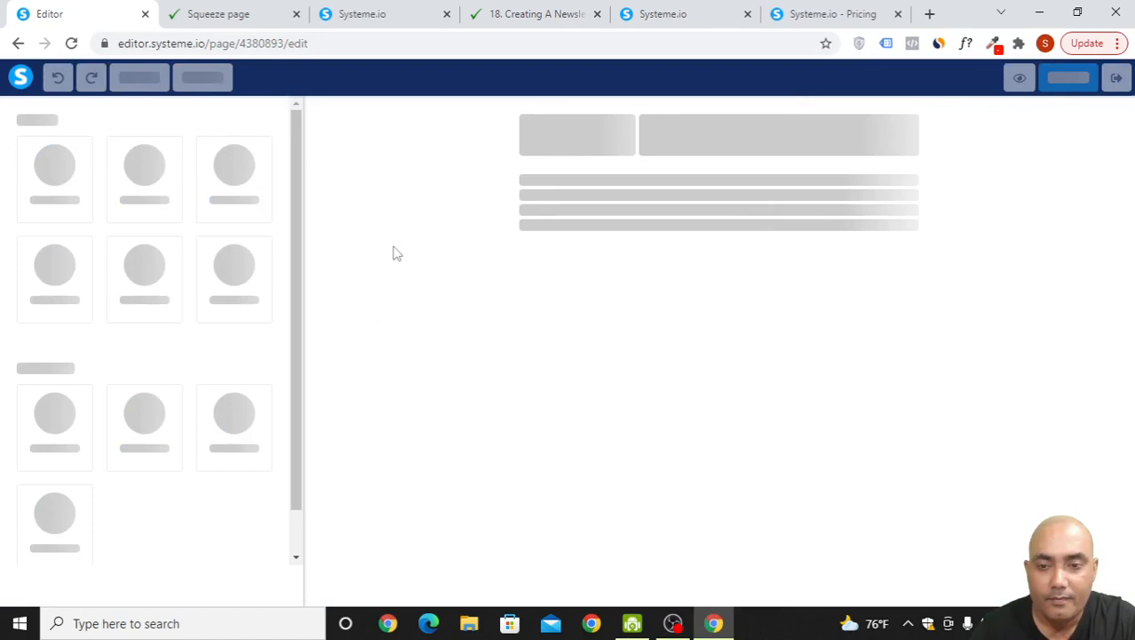
pyautogui.scroll(-3, 406, 288)
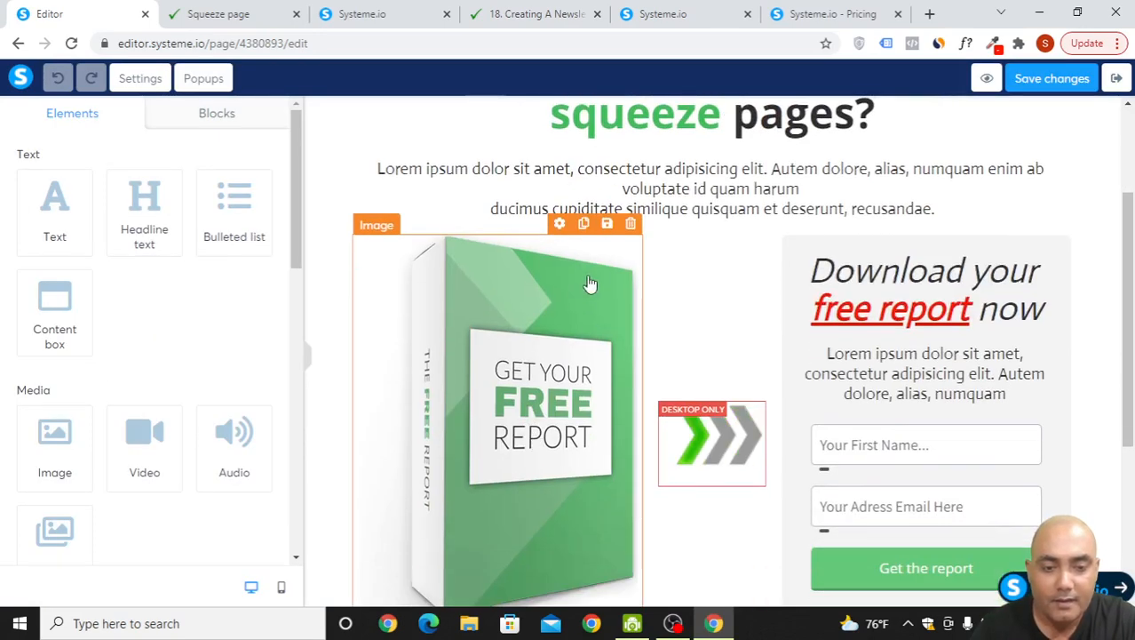
# Step: Set the free report book image's size to 336 and save the page changes
pyautogui.click(559, 225)
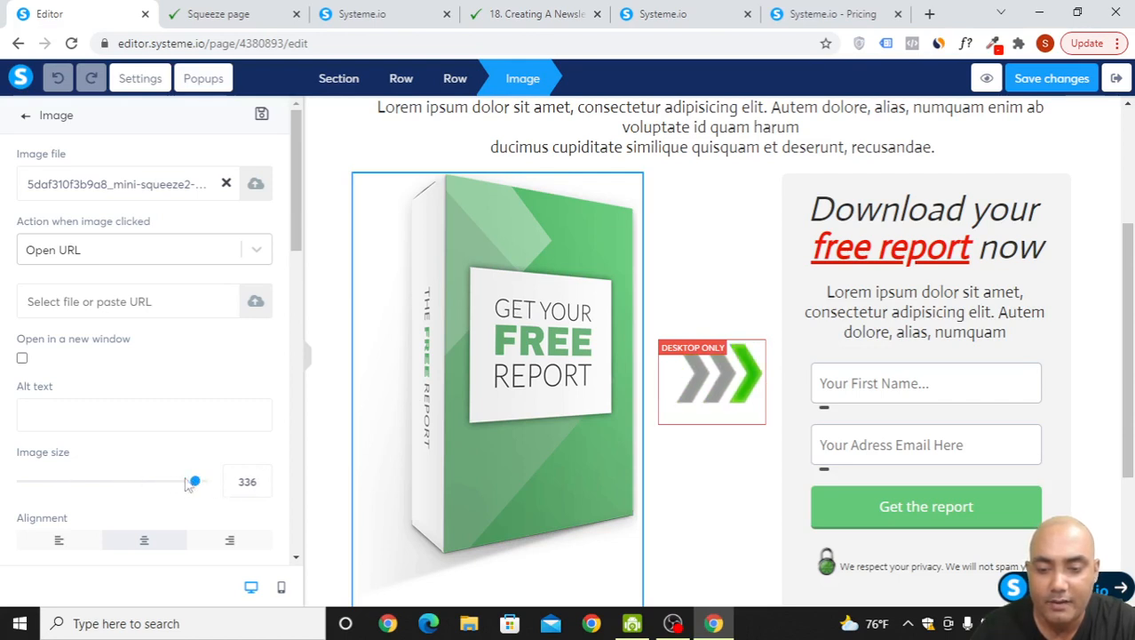
pyautogui.moveTo(173, 486)
pyautogui.mouseDown()
pyautogui.moveTo(157, 476)
pyautogui.moveTo(189, 485)
pyautogui.mouseUp()
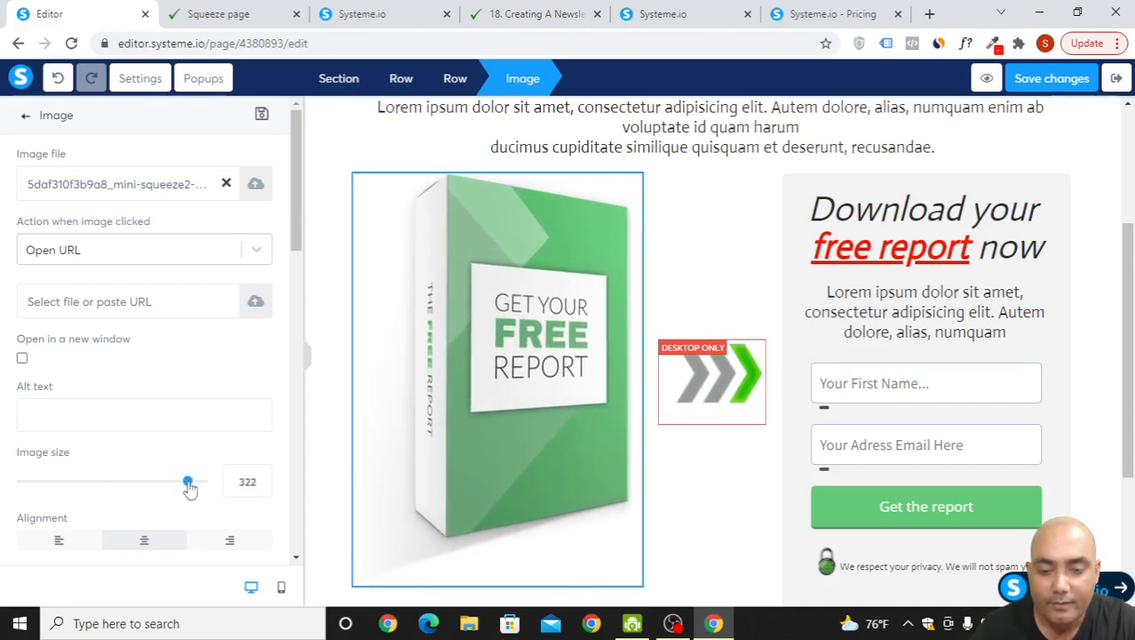
pyautogui.click(262, 477)
pyautogui.click(262, 478)
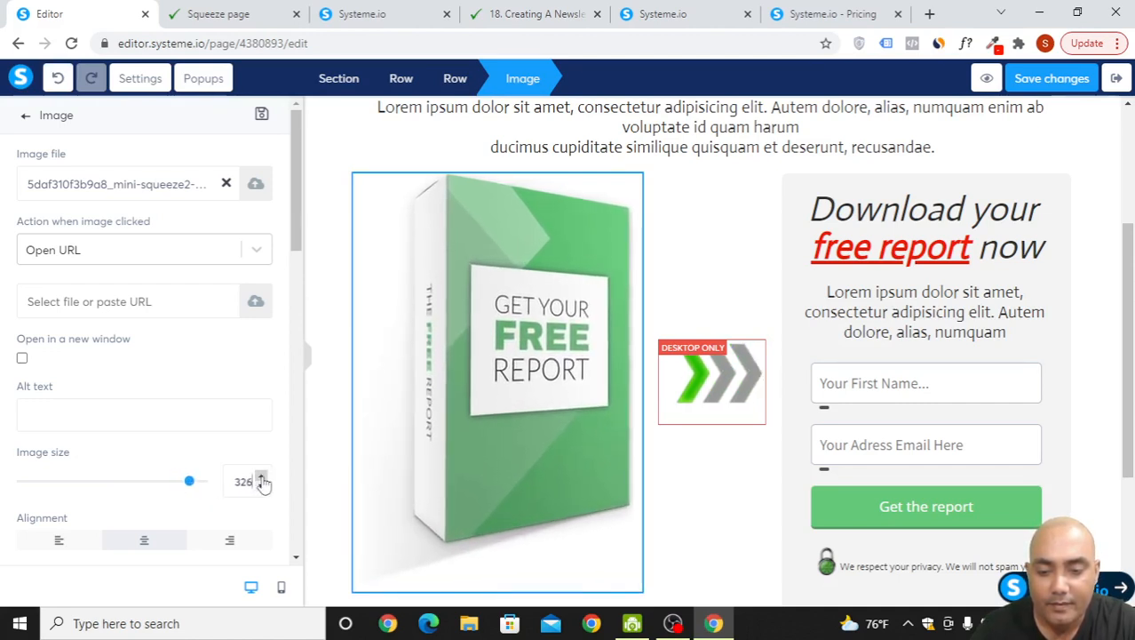
pyautogui.click(262, 477)
pyautogui.click(261, 477)
pyautogui.click(261, 477)
pyautogui.click(261, 477)
pyautogui.click(261, 477)
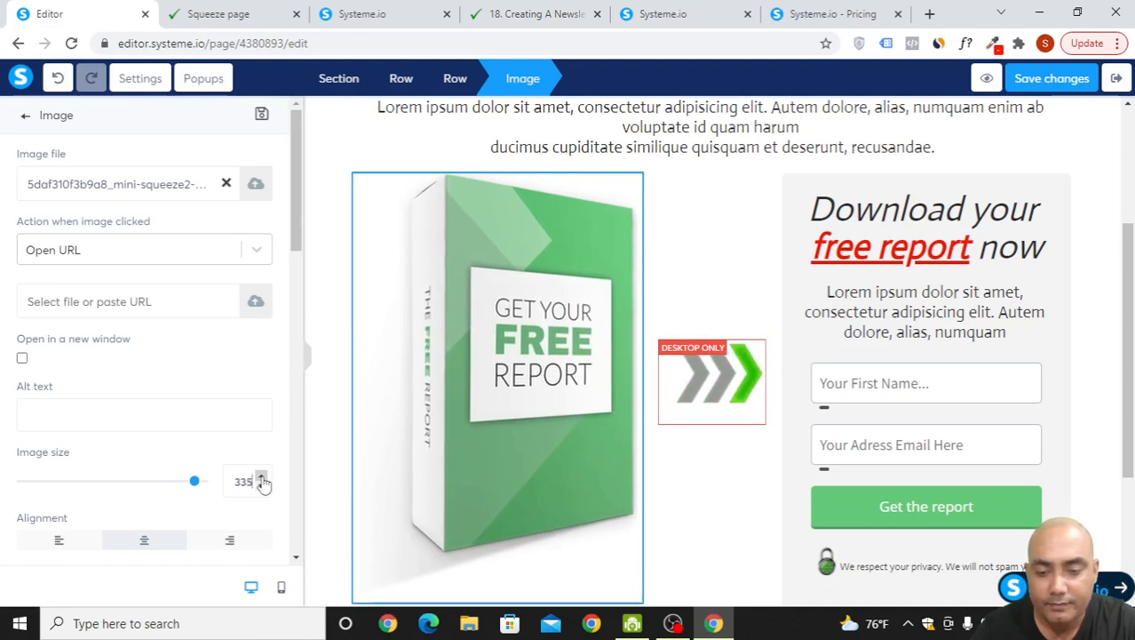
pyautogui.click(261, 477)
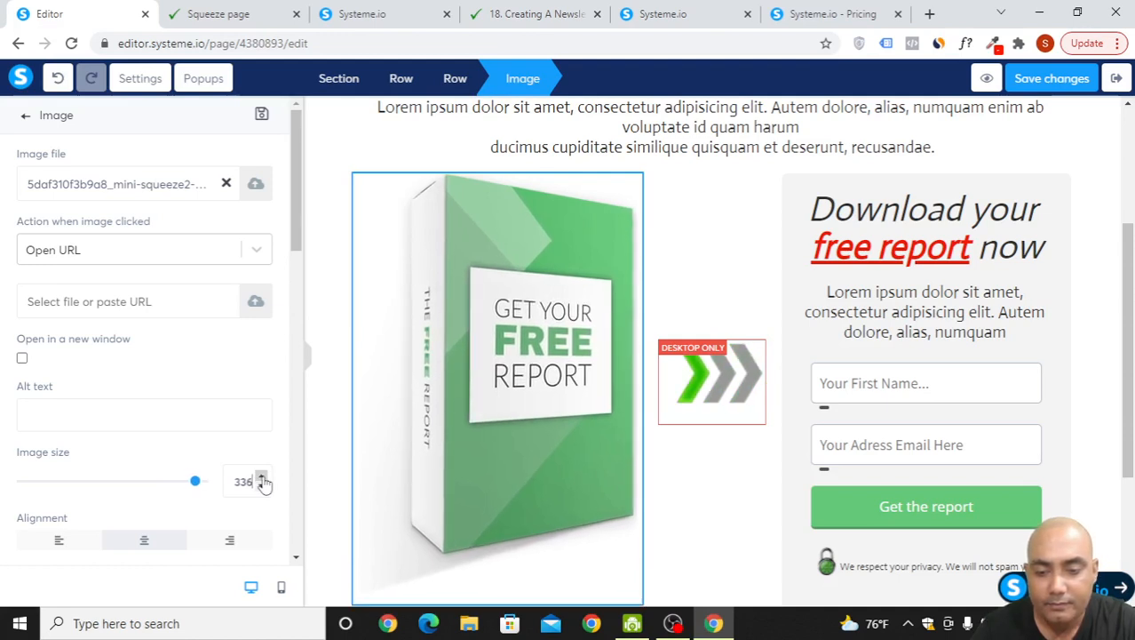
pyautogui.click(1083, 86)
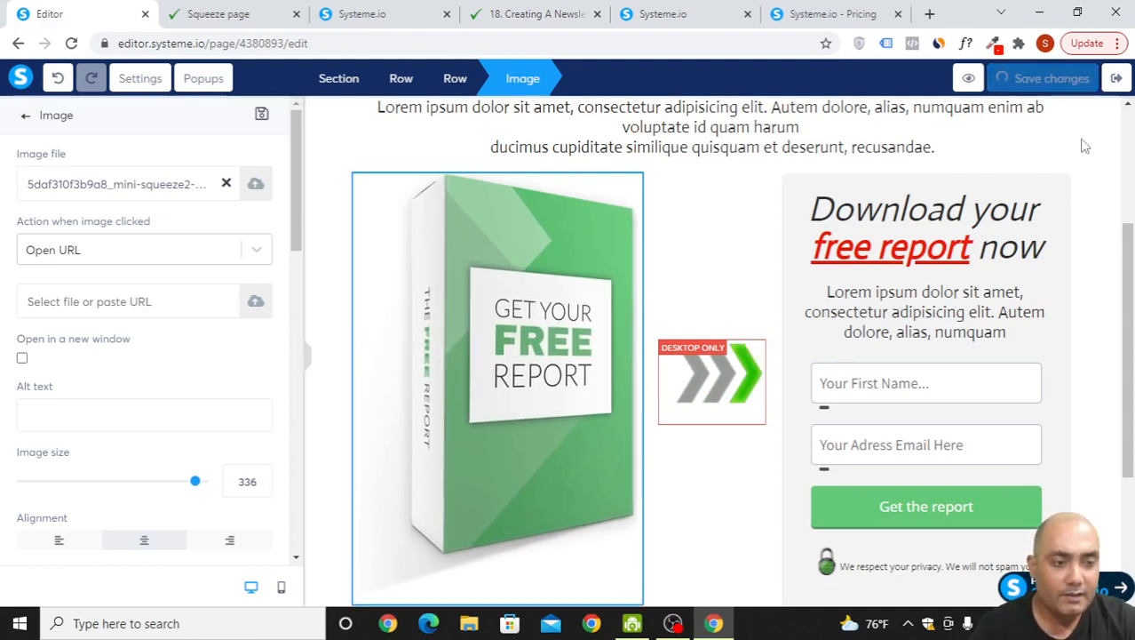
pyautogui.click(1090, 282)
# Step: Try out an image element below the main headline and delete it from the page
pyautogui.scroll(3, 1089, 285)
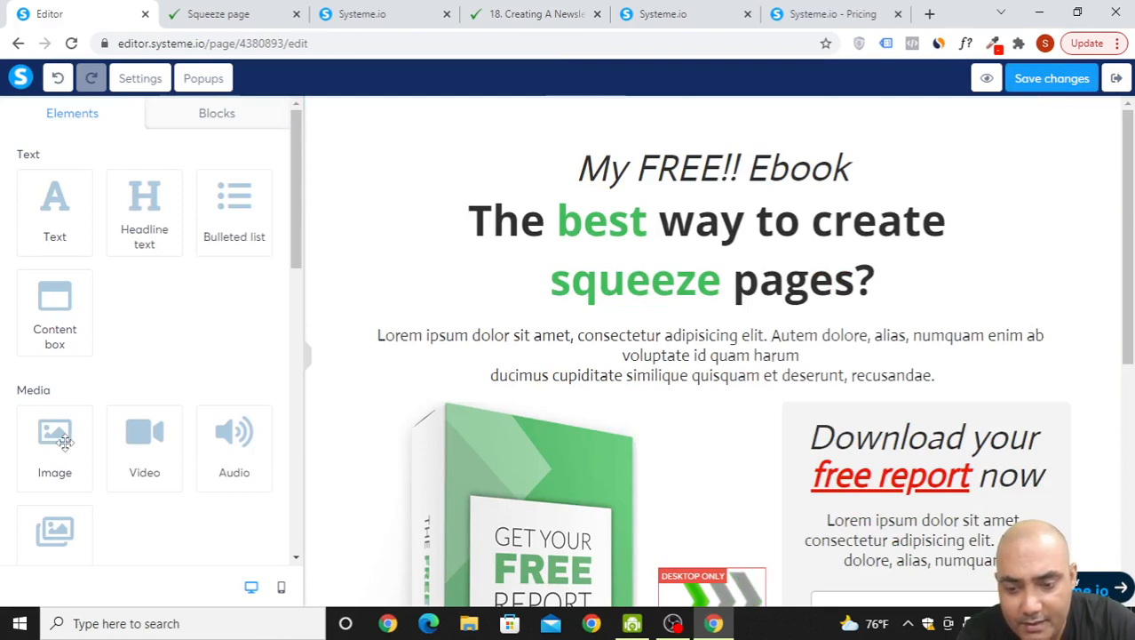
pyautogui.moveTo(65, 442); pyautogui.dragTo(730, 303)
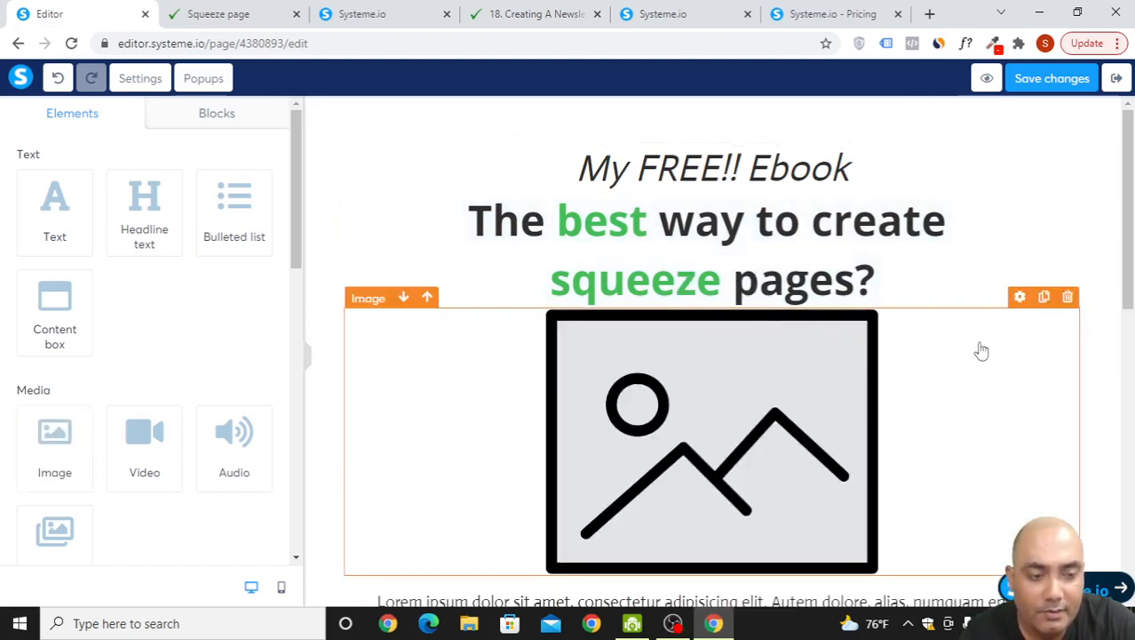
pyautogui.click(1020, 298)
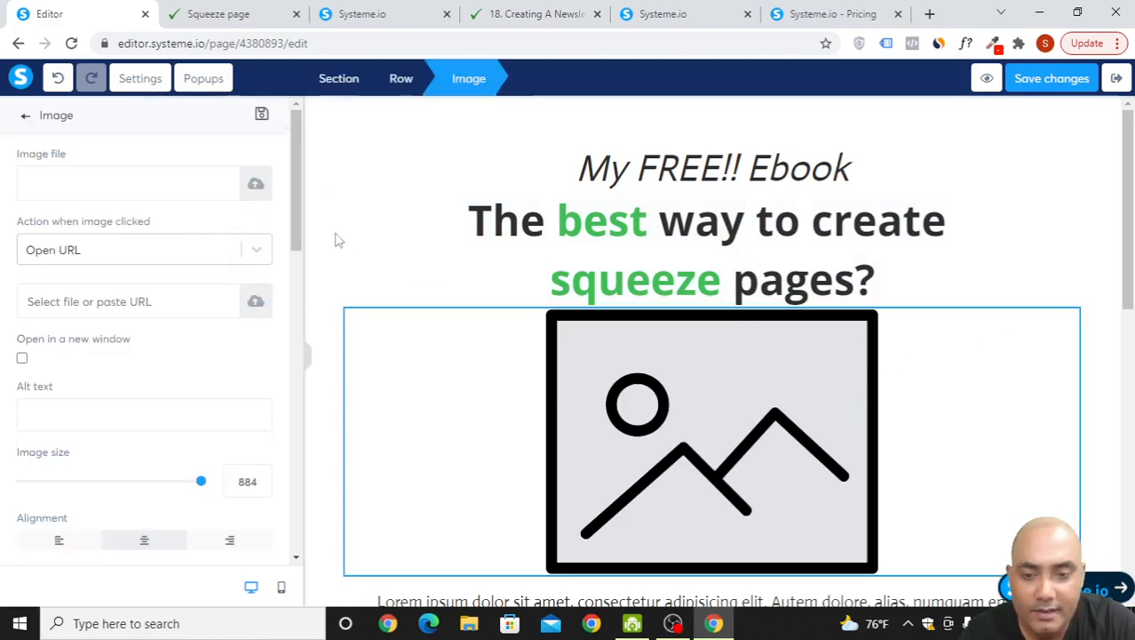
pyautogui.click(256, 188)
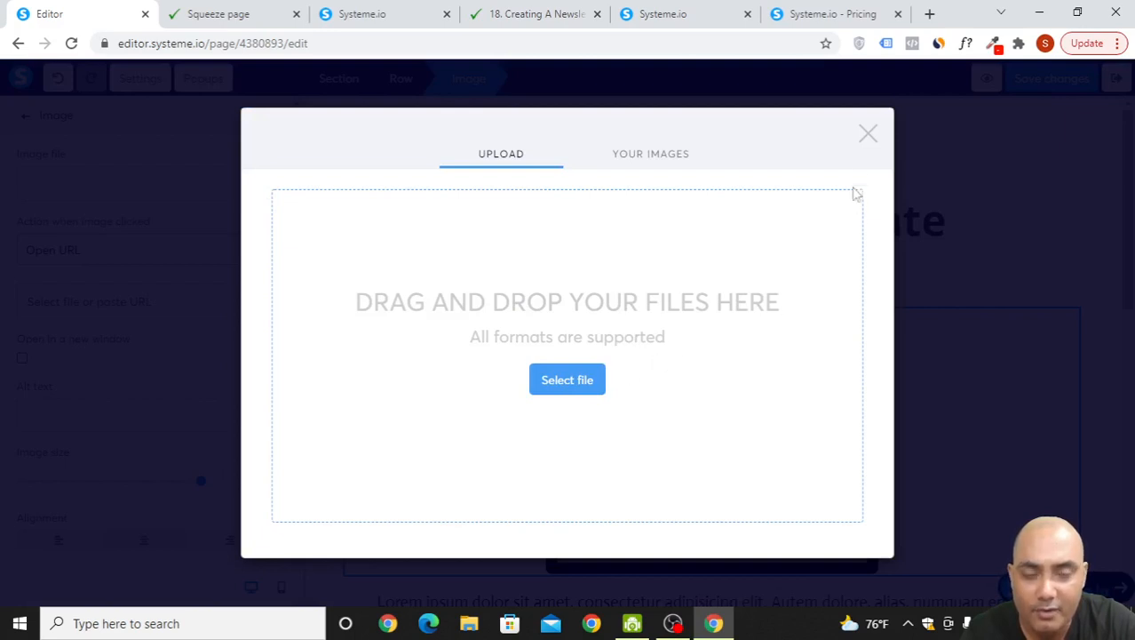
pyautogui.click(868, 134)
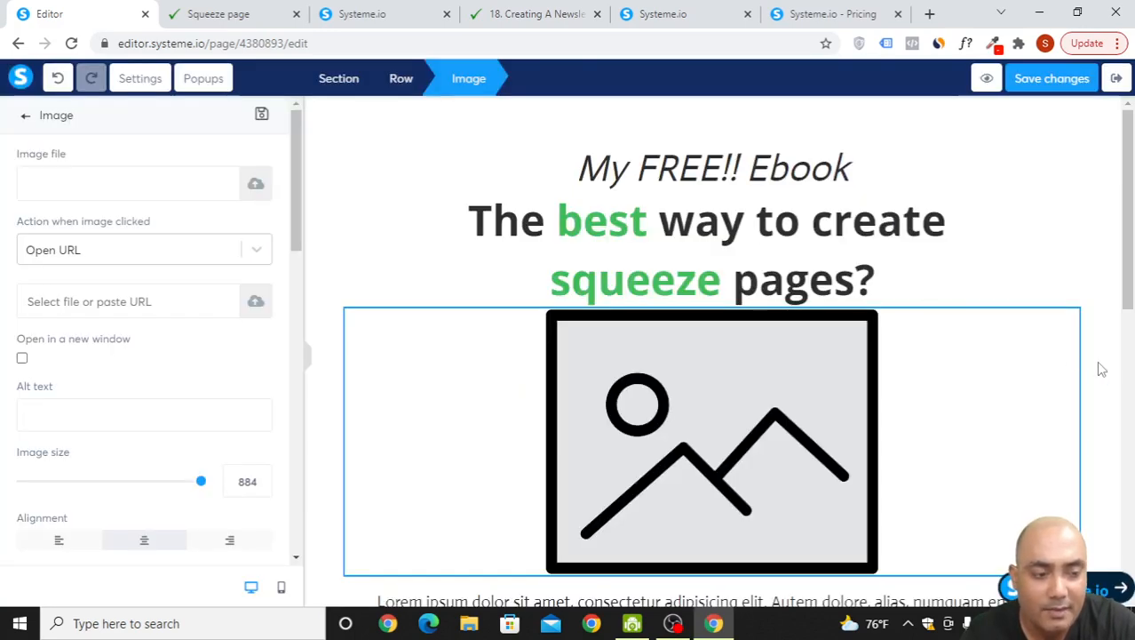
pyautogui.click(1068, 297)
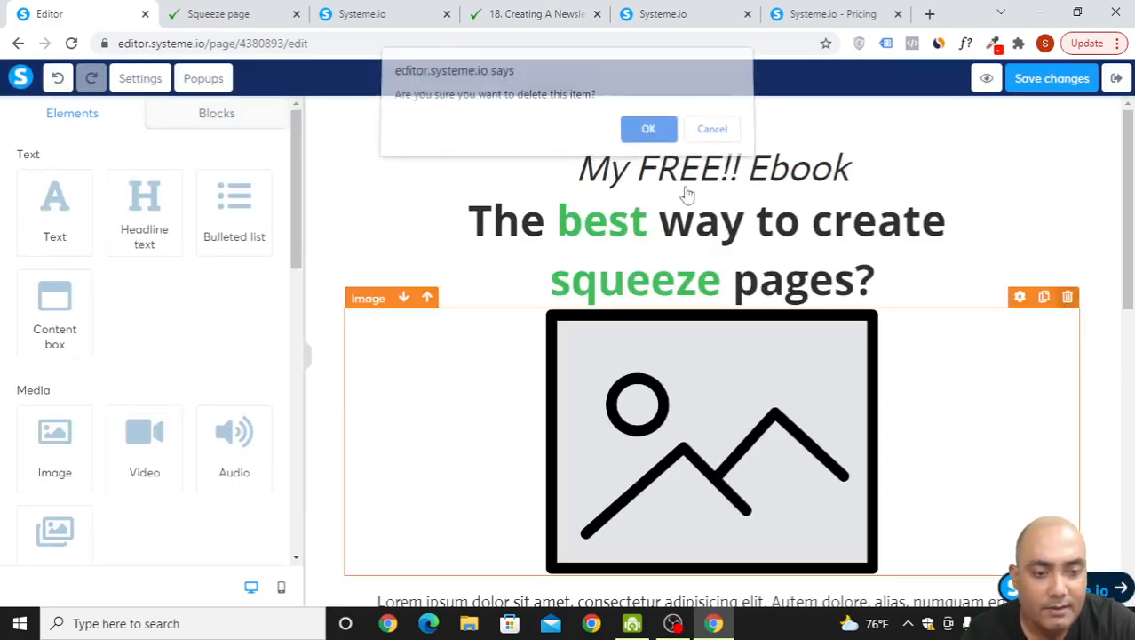
pyautogui.press('Return')
pyautogui.scroll(-3, 702, 197)
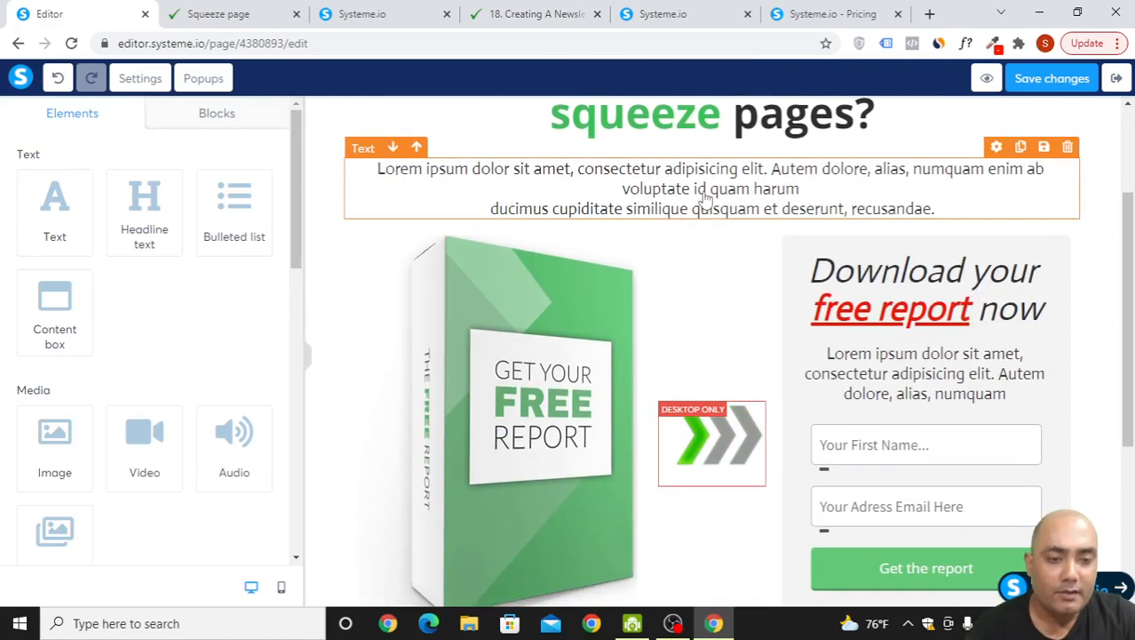
pyautogui.click(705, 199)
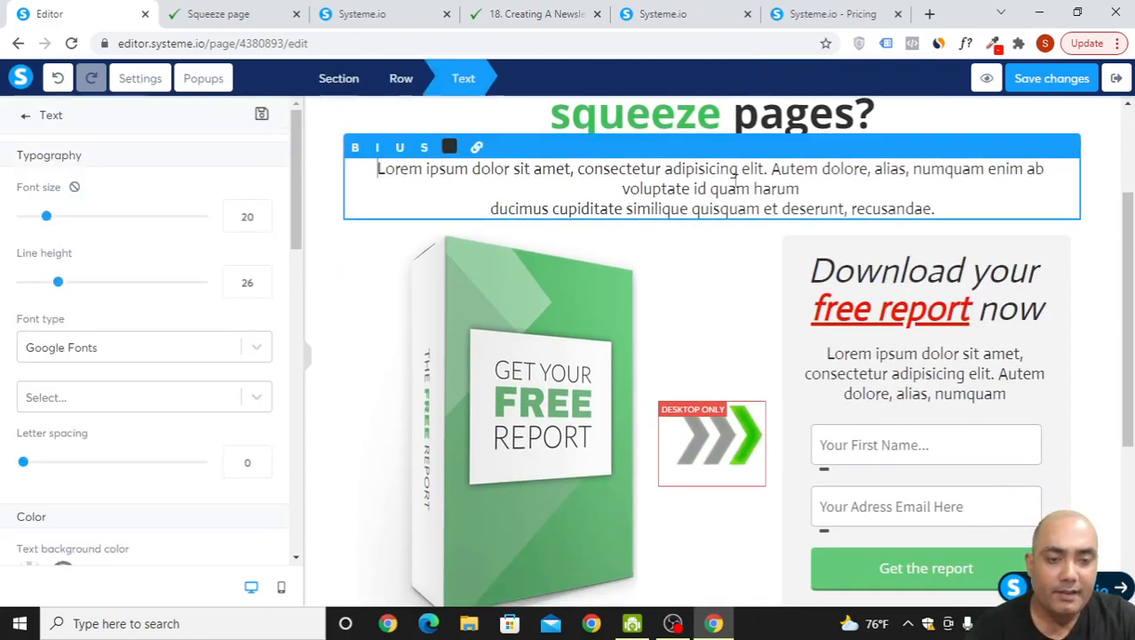
pyautogui.click(1091, 430)
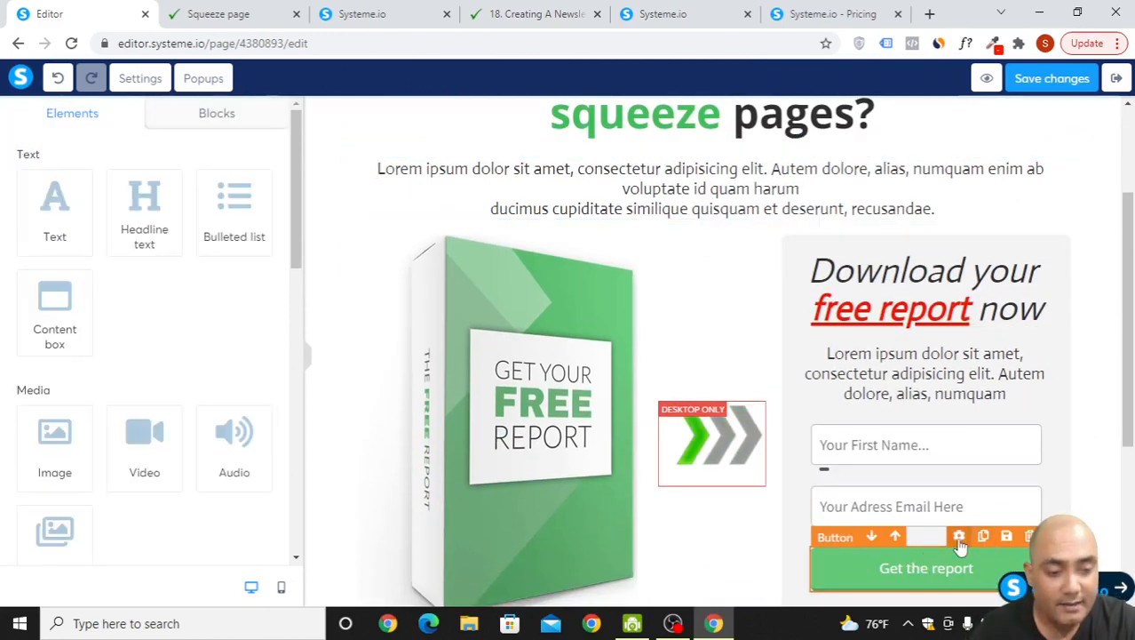
# Step: Set the "Get the report" button's action to Next step URL and save the page changes
pyautogui.click(959, 540)
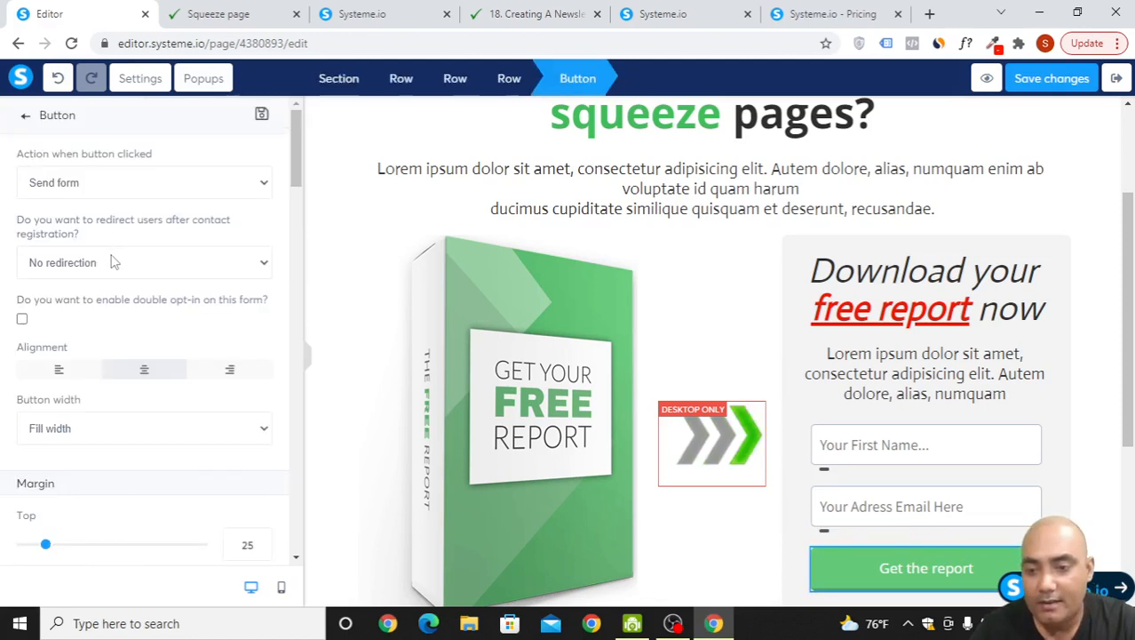
pyautogui.click(201, 184)
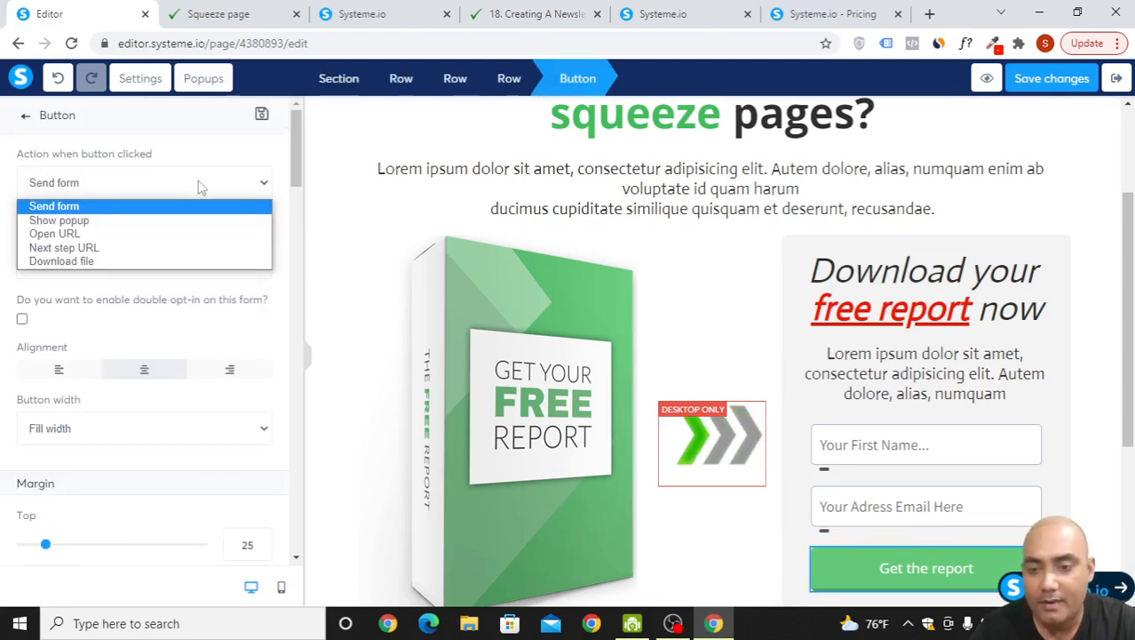
pyautogui.click(177, 247)
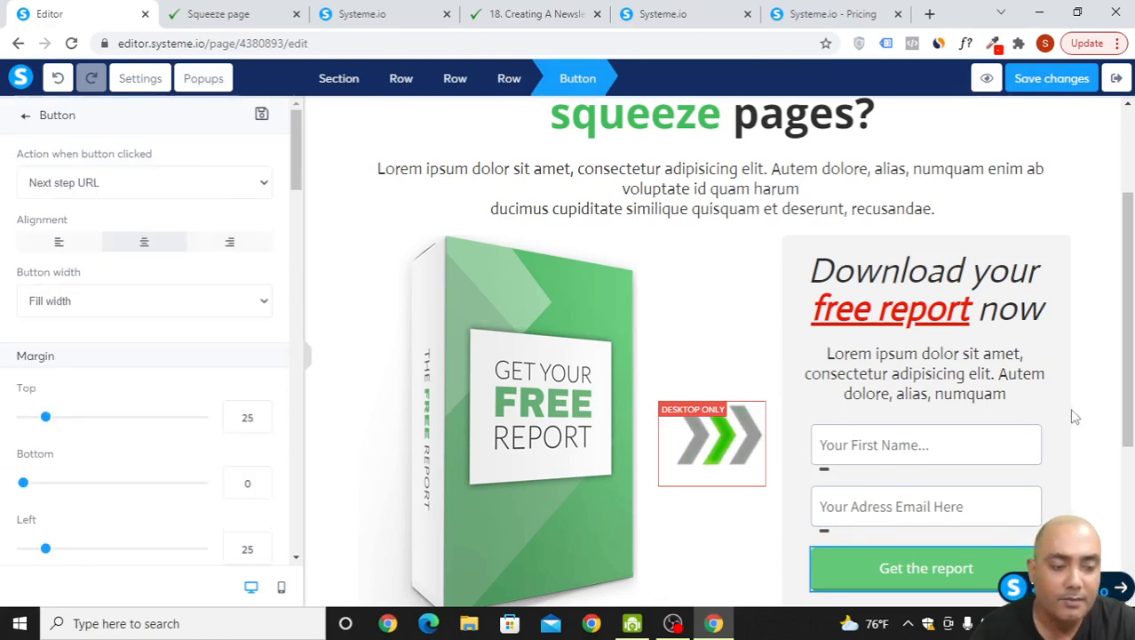
pyautogui.click(956, 438)
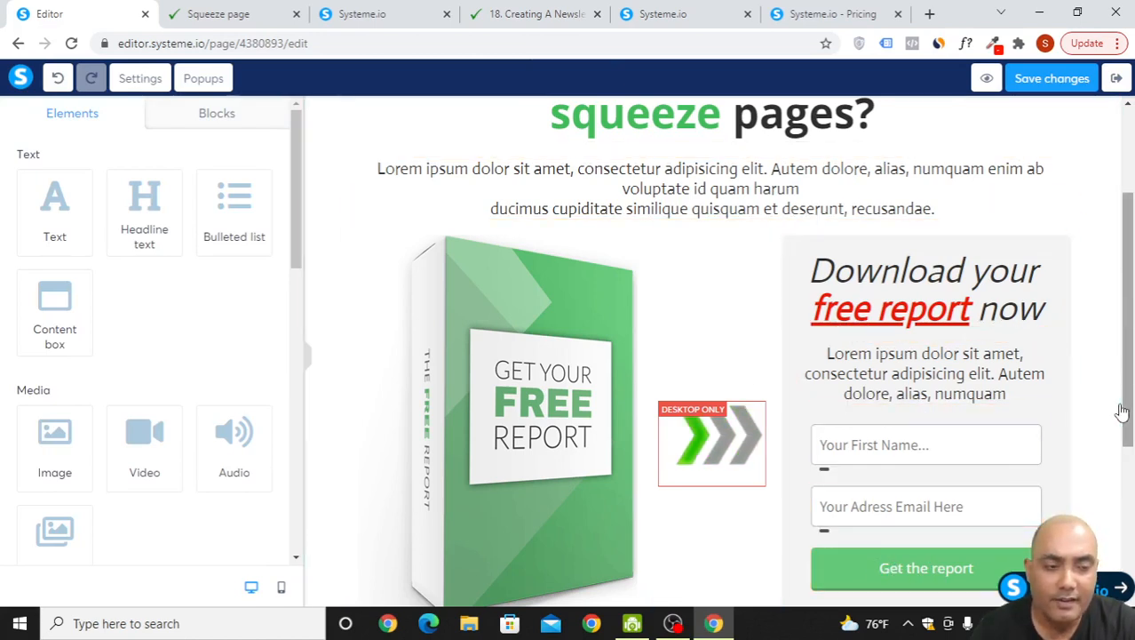
pyautogui.scroll(-3, 1057, 411)
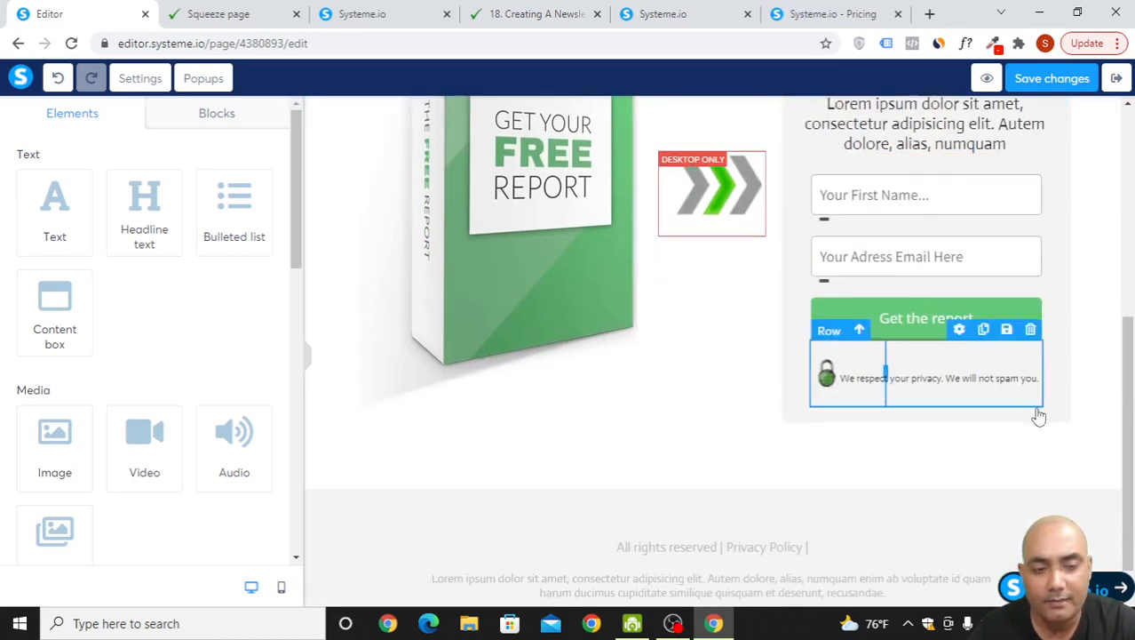
pyautogui.scroll(-1, 960, 442)
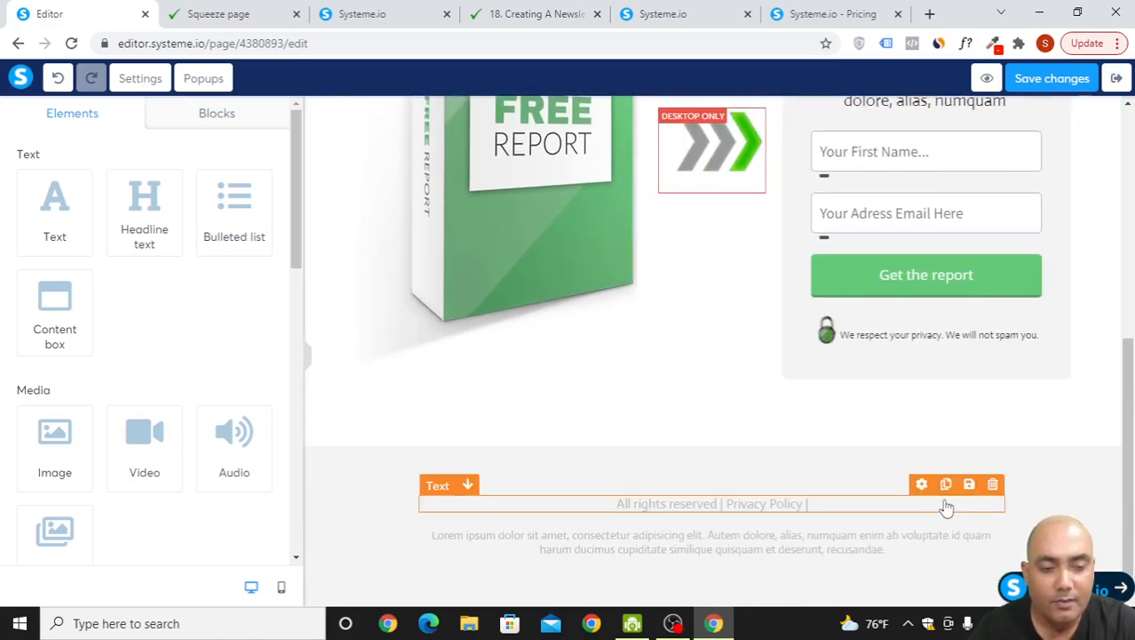
pyautogui.click(1066, 79)
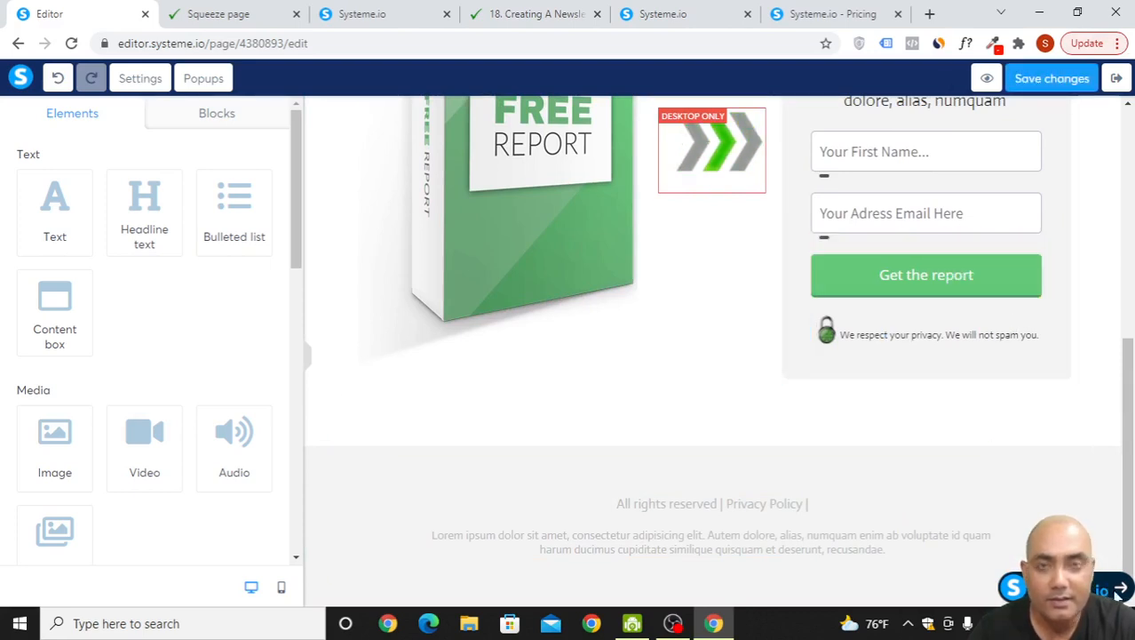
# Step: Enable the affiliate badge for lifetime commissions in the page settings
pyautogui.click(138, 80)
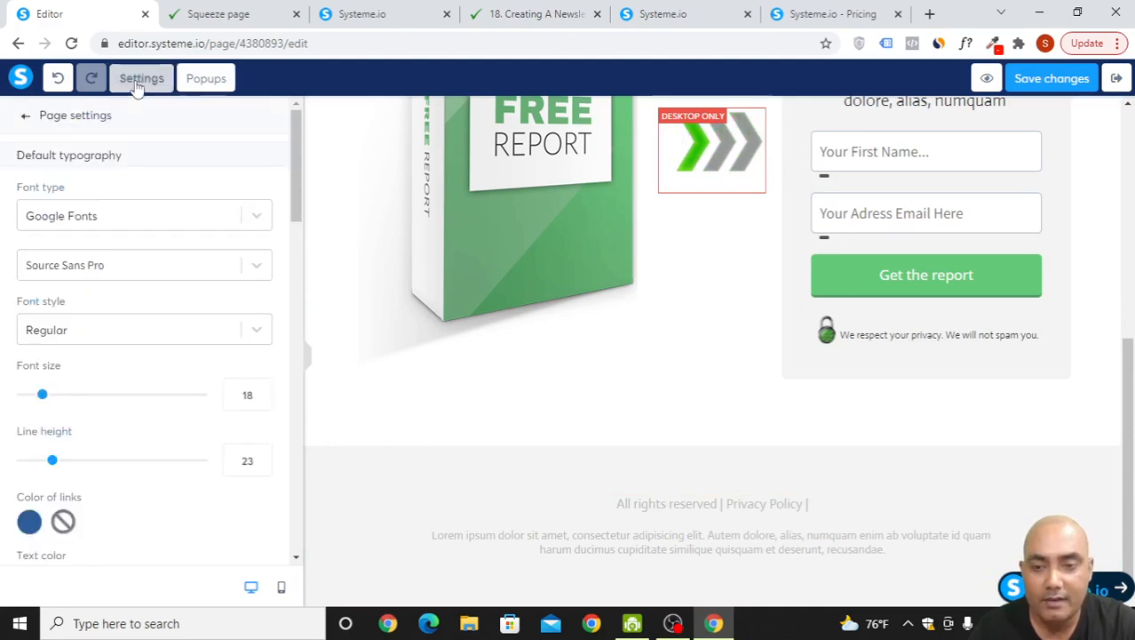
pyautogui.scroll(-12, 135, 184)
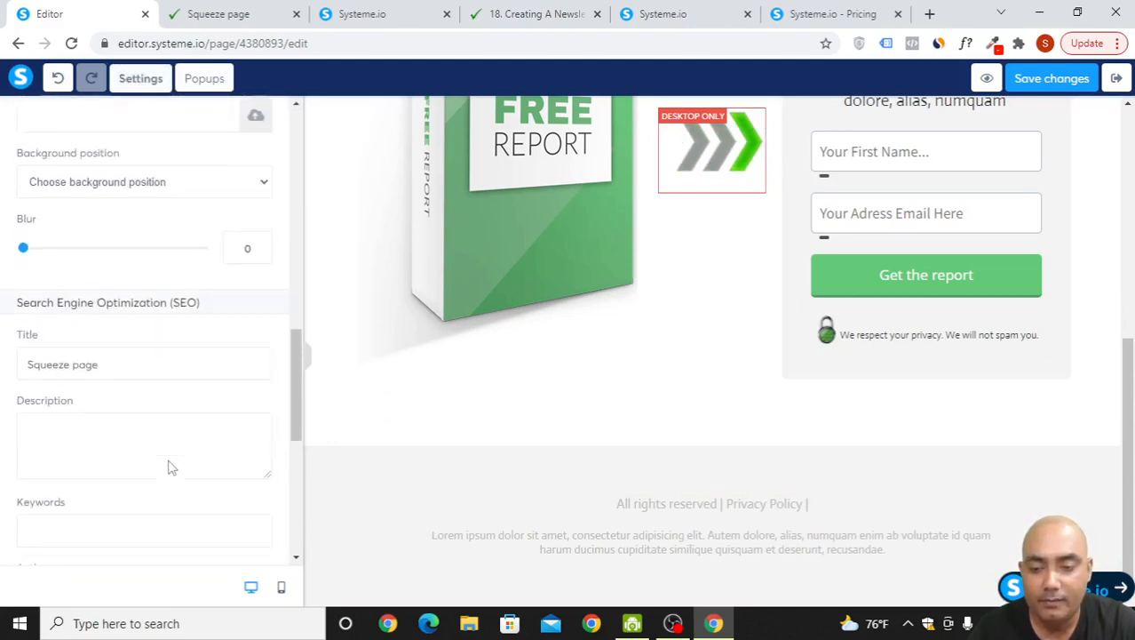
pyautogui.scroll(-5, 172, 468)
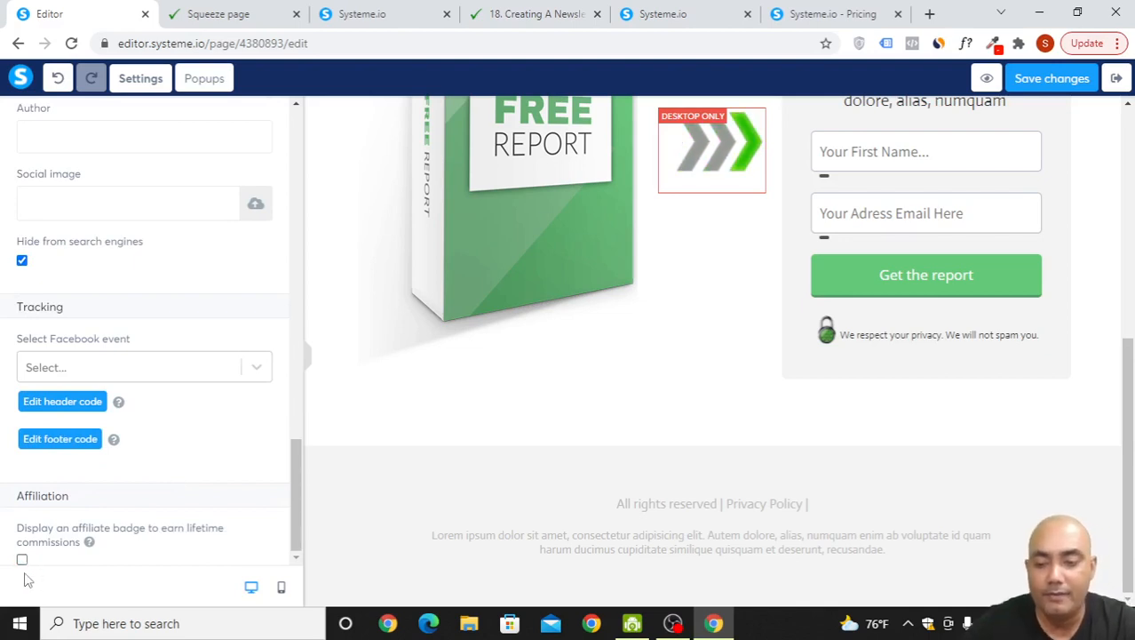
pyautogui.click(22, 561)
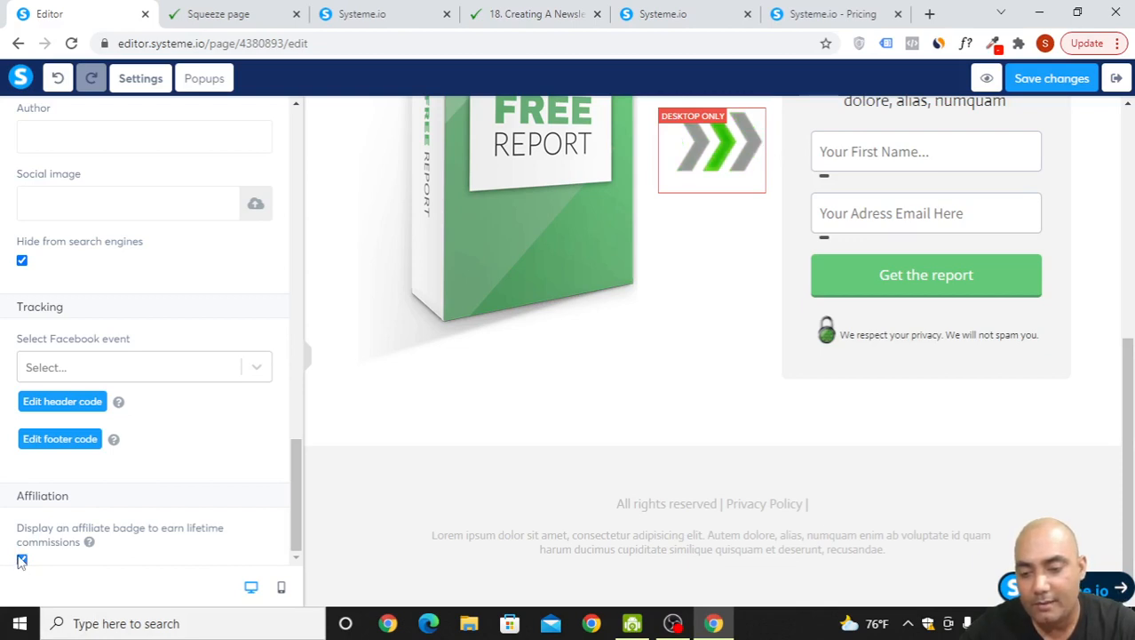
pyautogui.scroll(5, 127, 315)
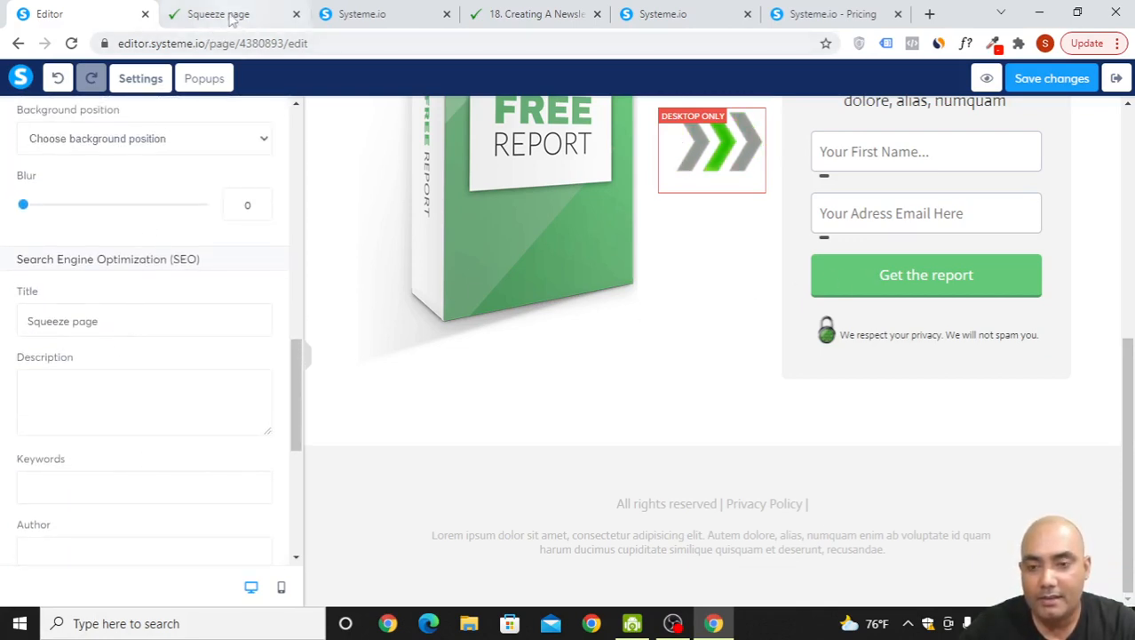
# Step: Set the page's SEO title to "My 1st Ebook" and save the page changes
pyautogui.moveTo(109, 330); pyautogui.dragTo(3, 335)
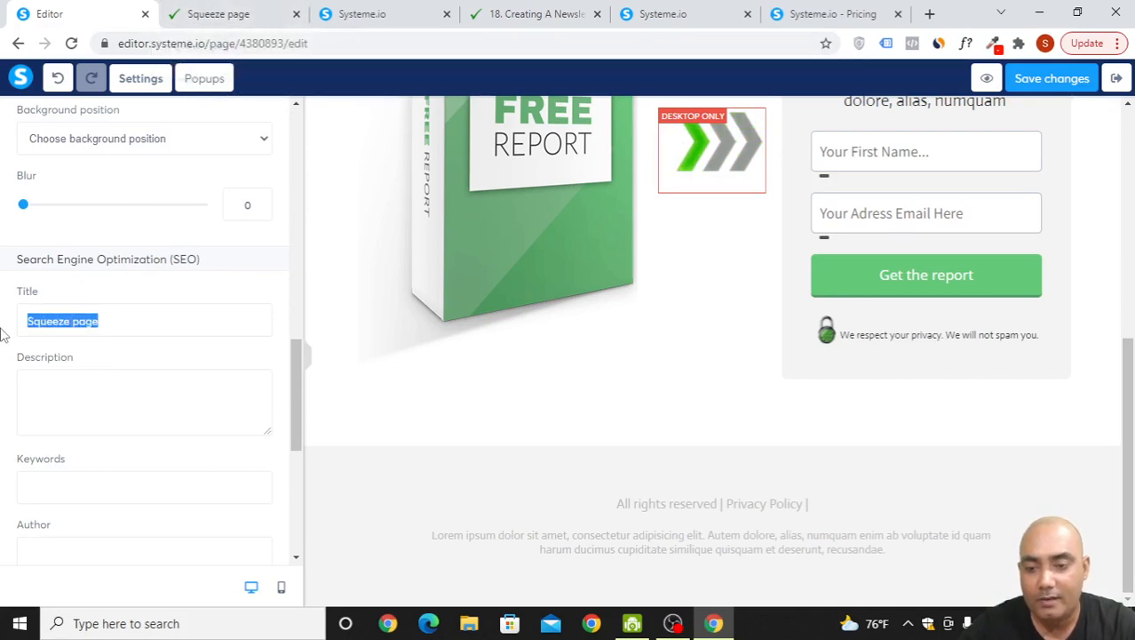
pyautogui.write('My')
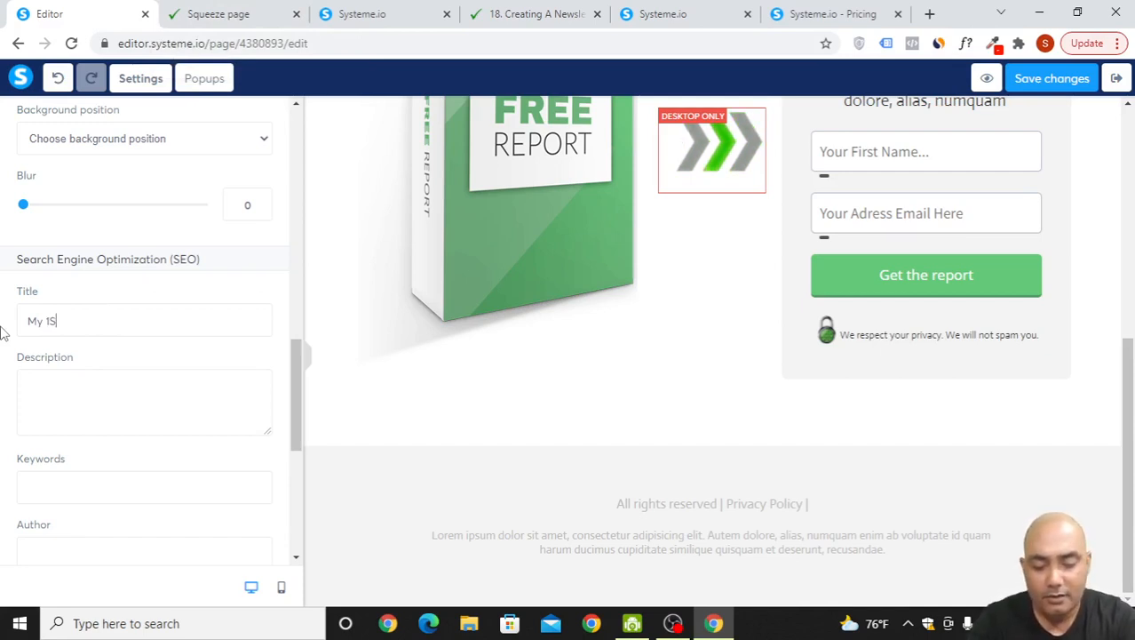
pyautogui.write(' 1st Ebook')
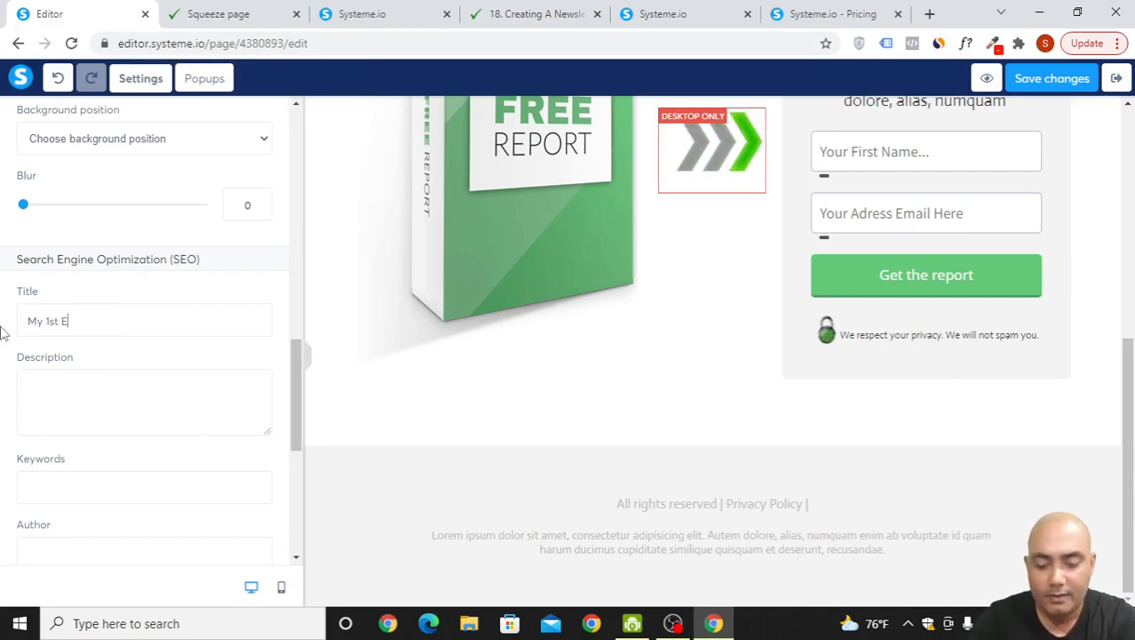
pyautogui.click(1043, 78)
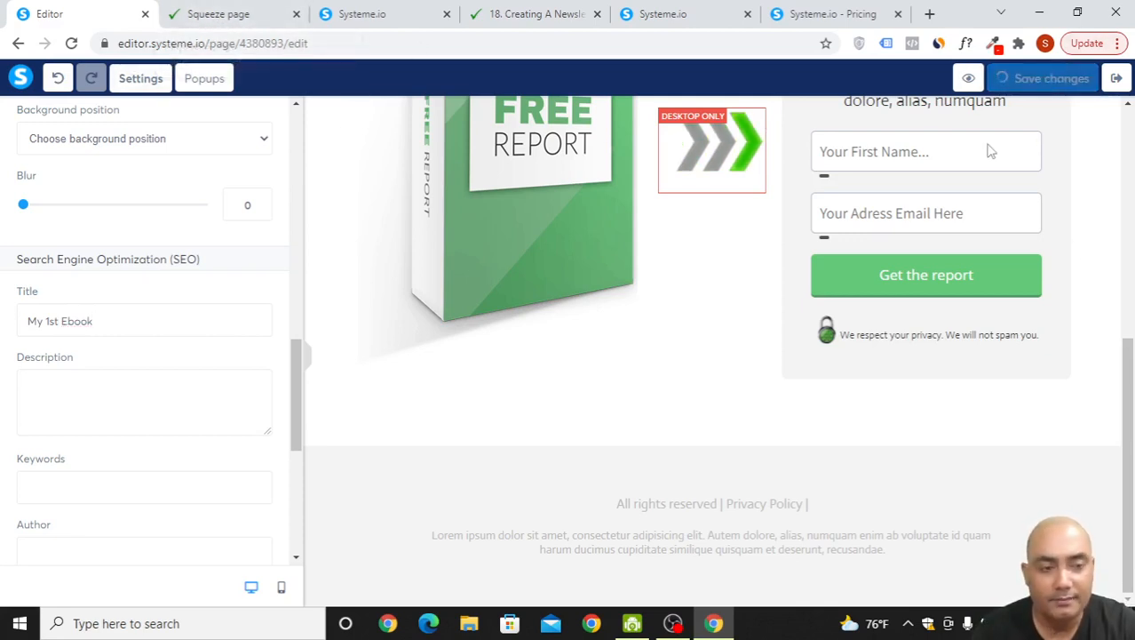
# Step: Preview the squeeze page, look over its headlines and form, and dismiss the yellow notification bar
pyautogui.click(972, 81)
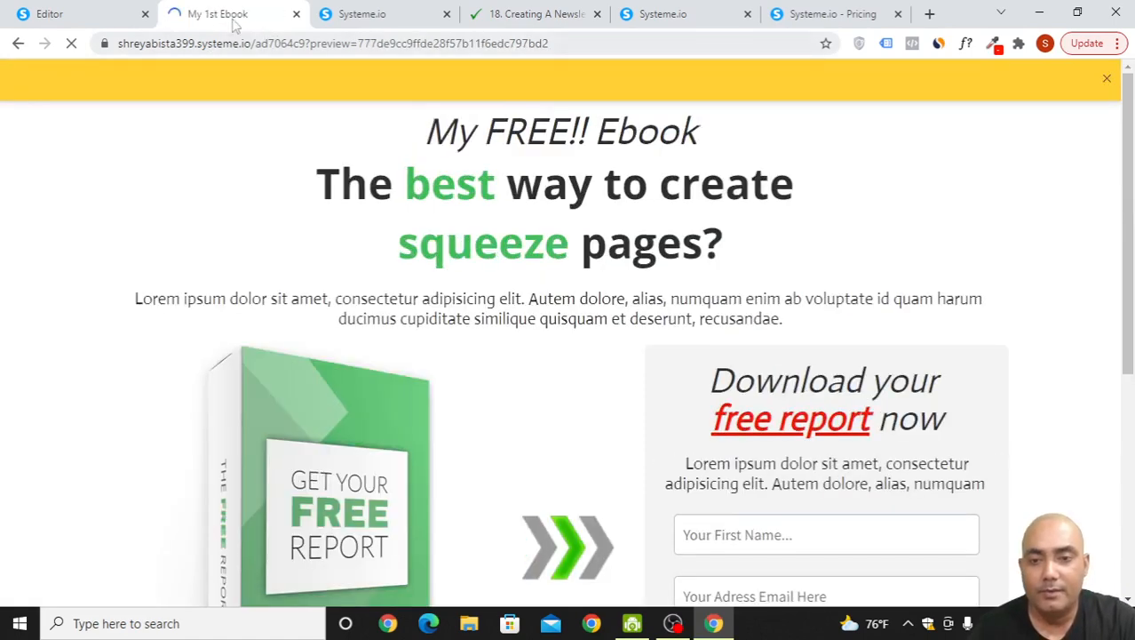
pyautogui.scroll(-5, 963, 472)
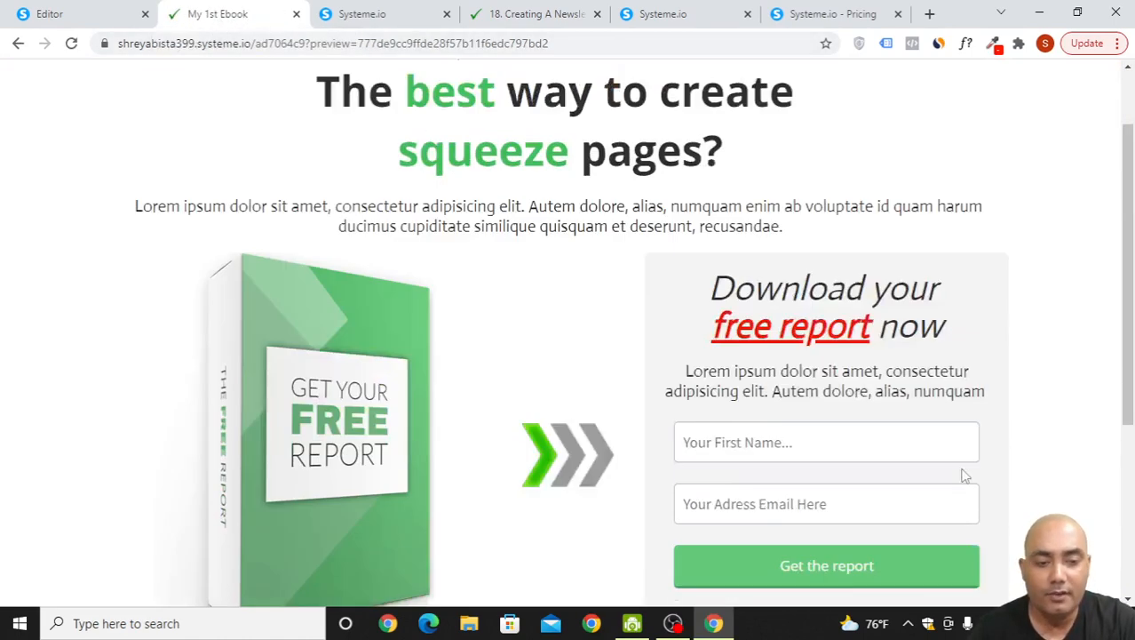
pyautogui.scroll(4, 1048, 445)
pyautogui.click(1107, 79)
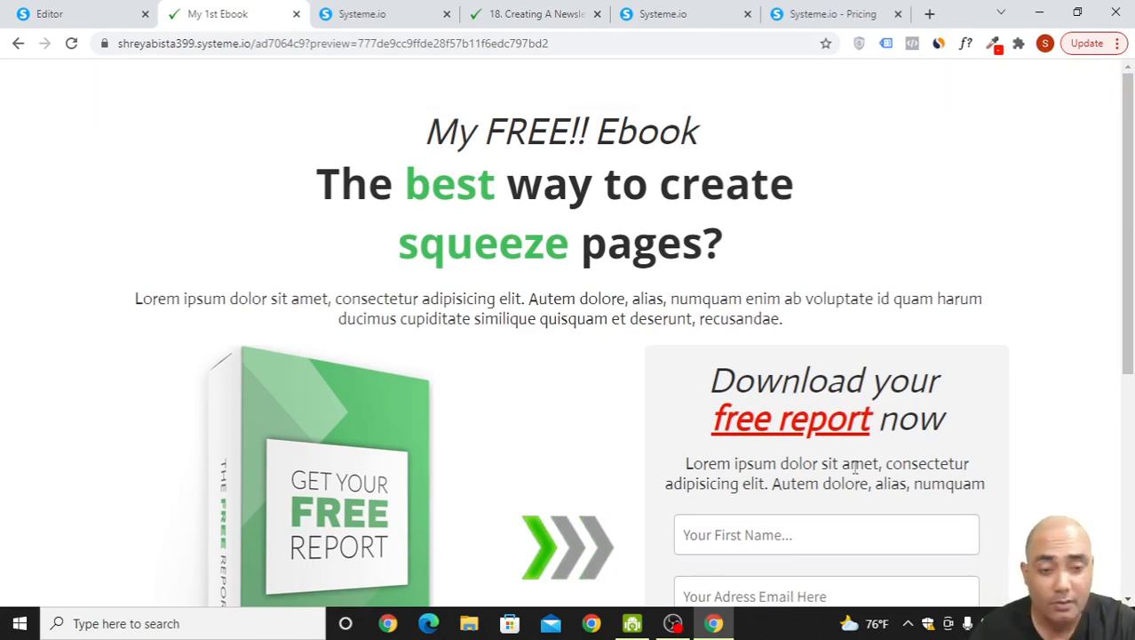
# Step: Return to the page editor, save the squeeze page and exit to the My 1st Lander funnel
pyautogui.click(54, 13)
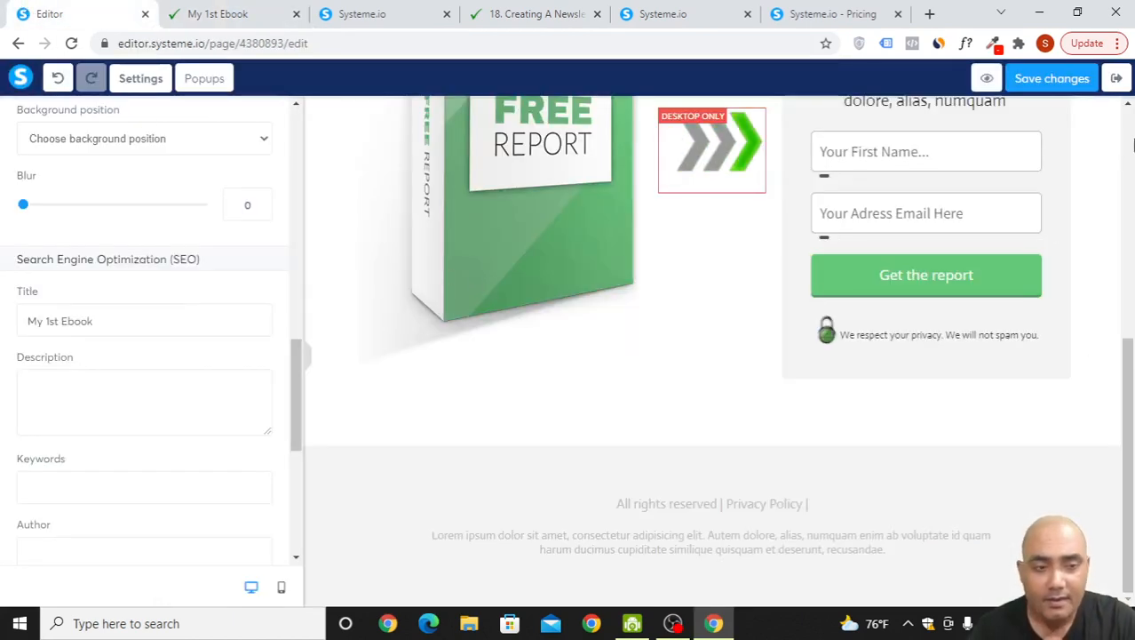
pyautogui.click(1011, 413)
pyautogui.scroll(4, 585, 277)
pyautogui.scroll(2, 584, 277)
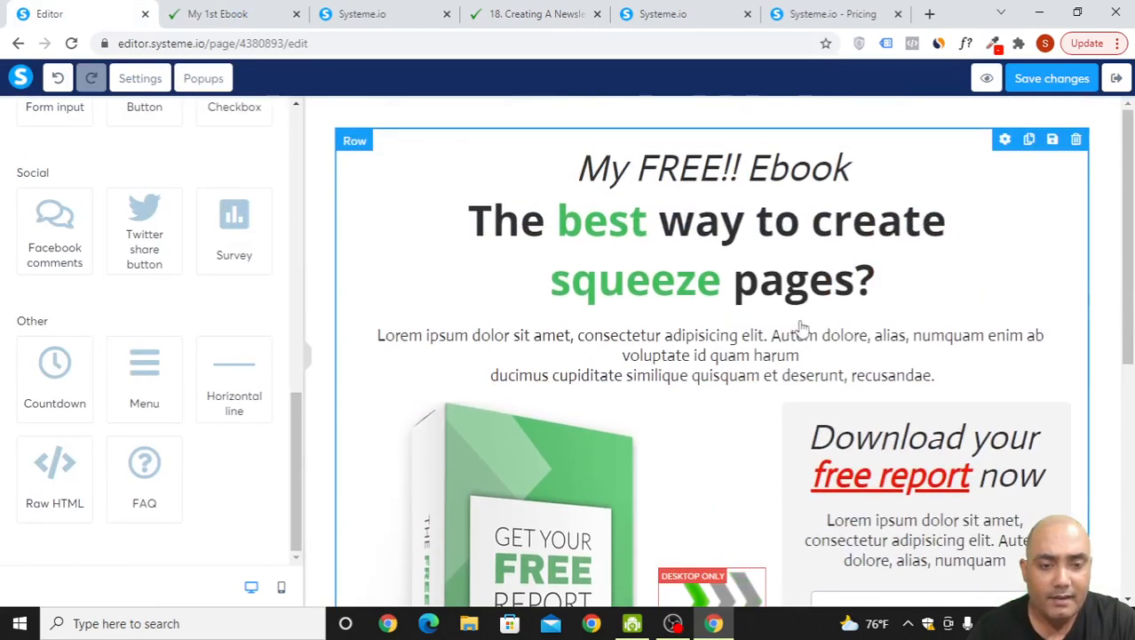
pyautogui.click(1065, 80)
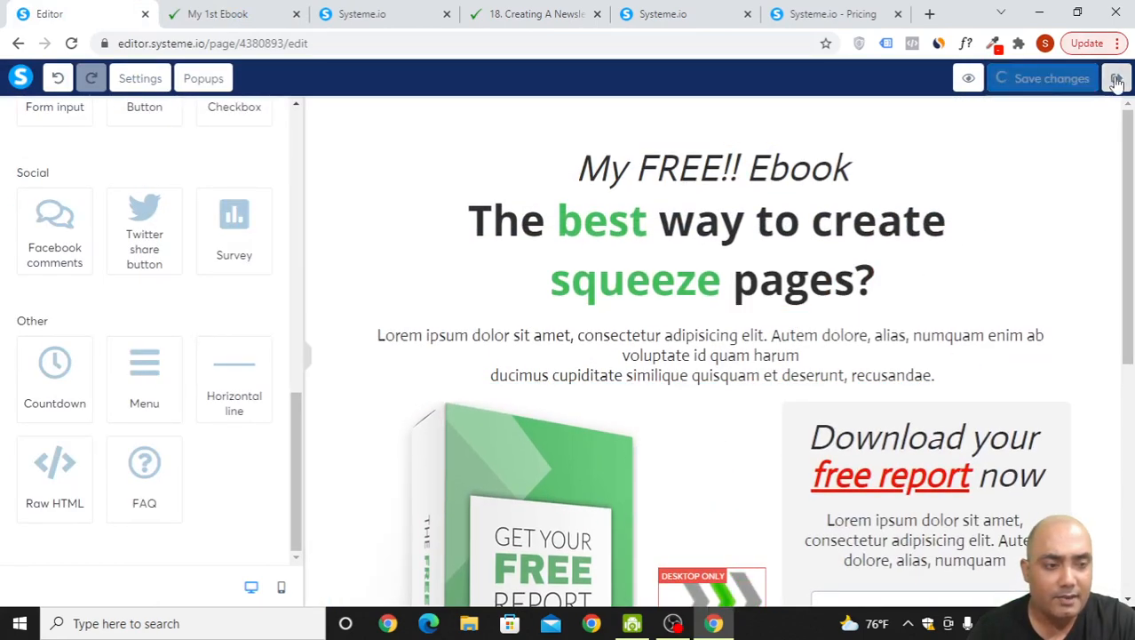
pyautogui.click(1118, 79)
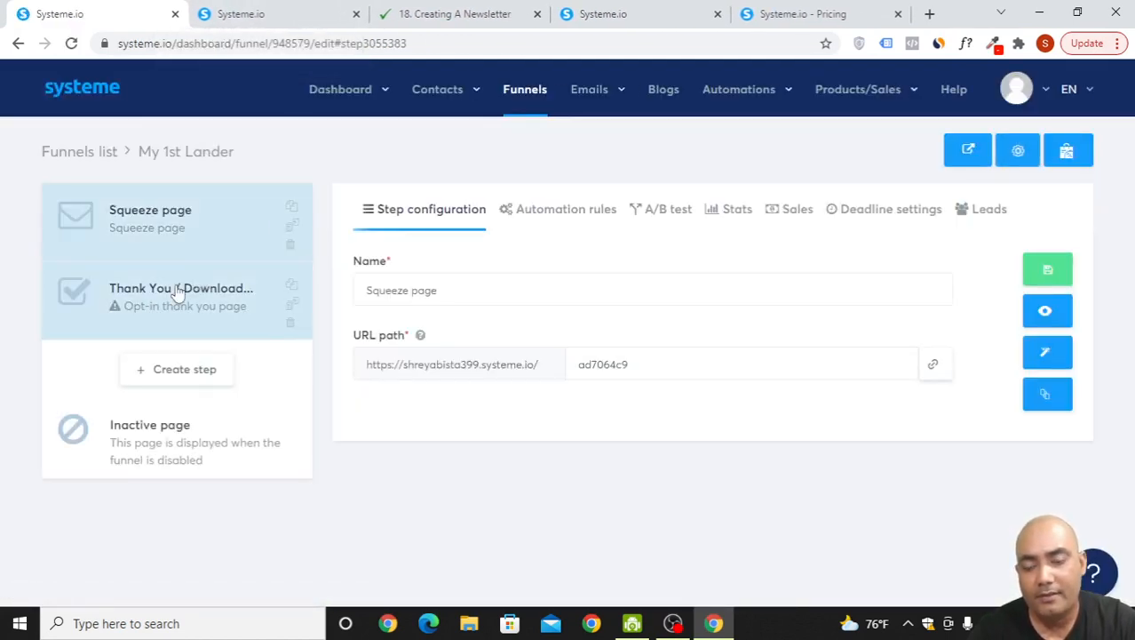
# Step: Choose the "Thank You for Signing Up!" template with the free book and 3 steps for the Thank You / Download step
pyautogui.click(178, 294)
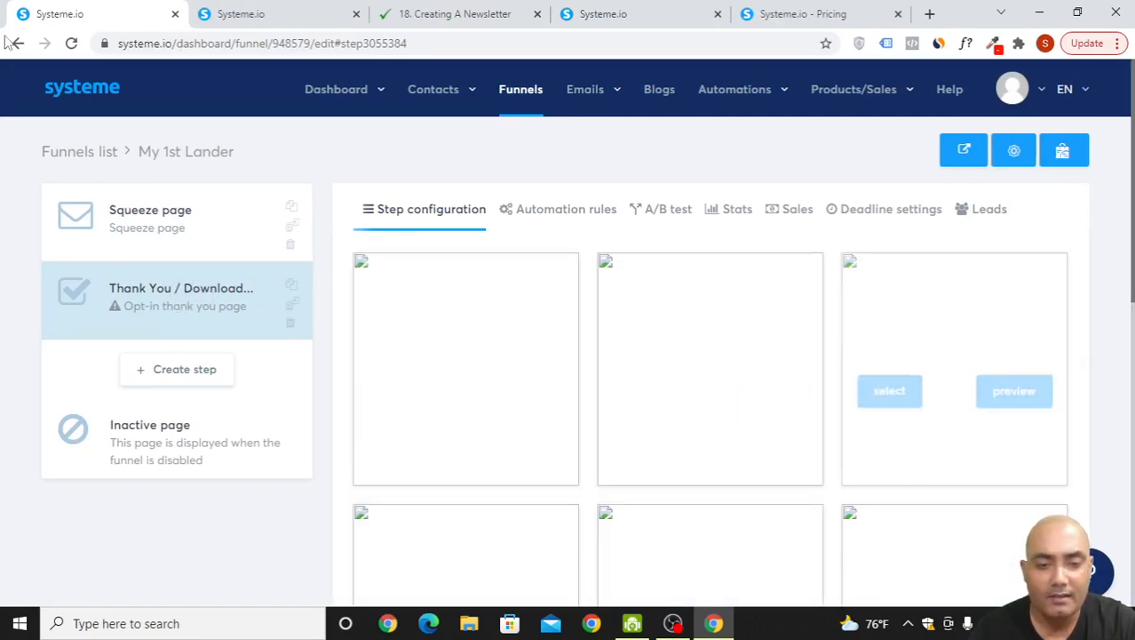
pyautogui.moveTo(470, 276)
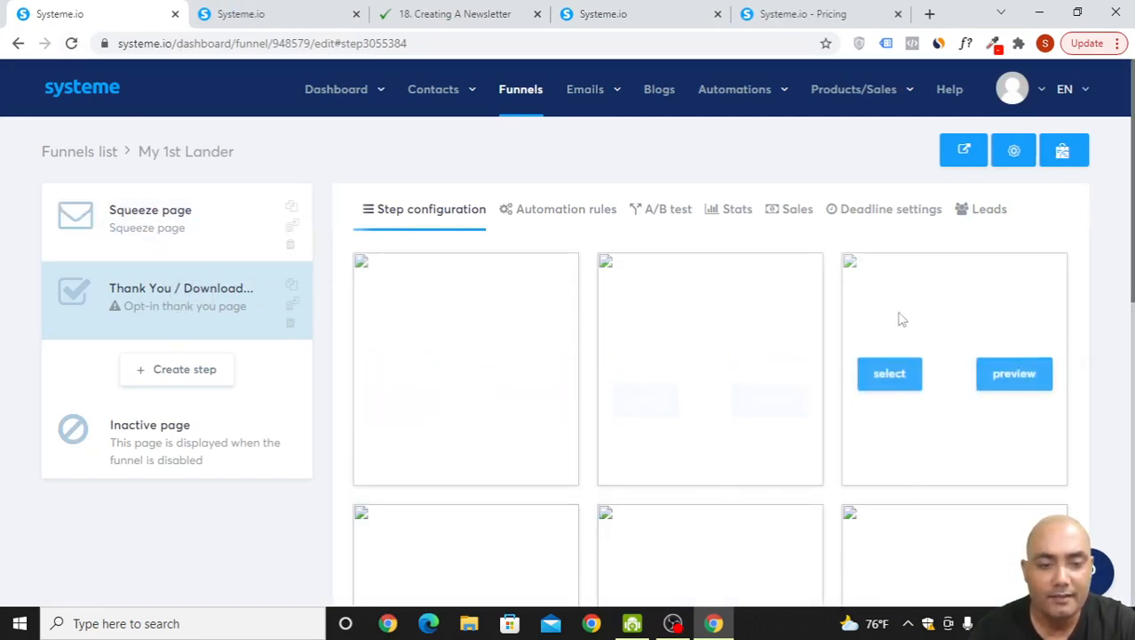
pyautogui.click(72, 43)
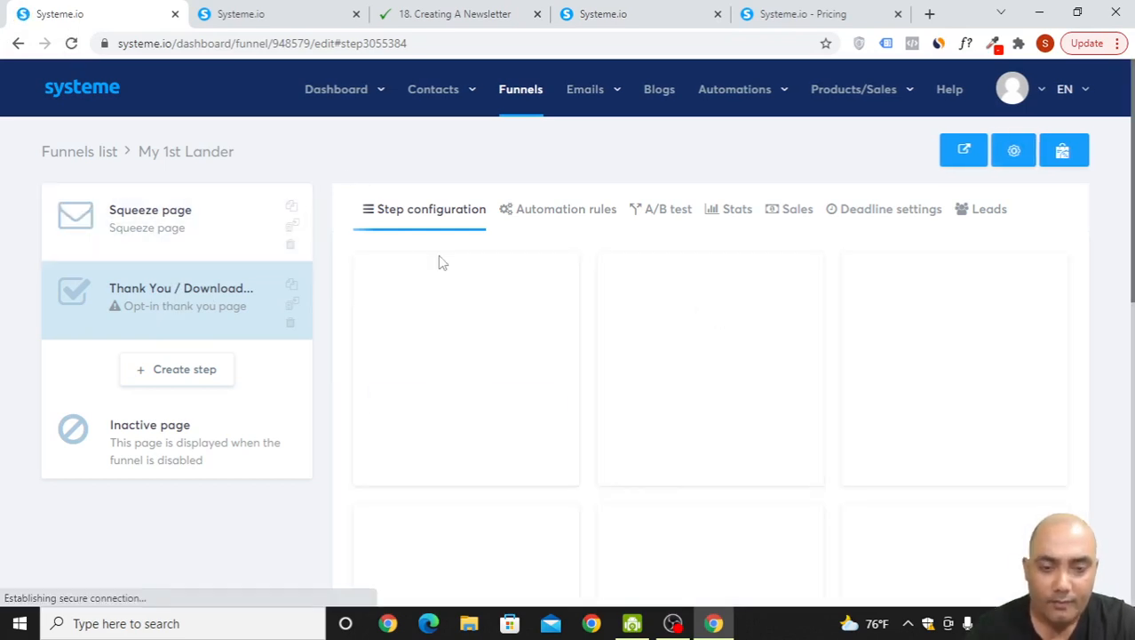
pyautogui.scroll(-1, 532, 322)
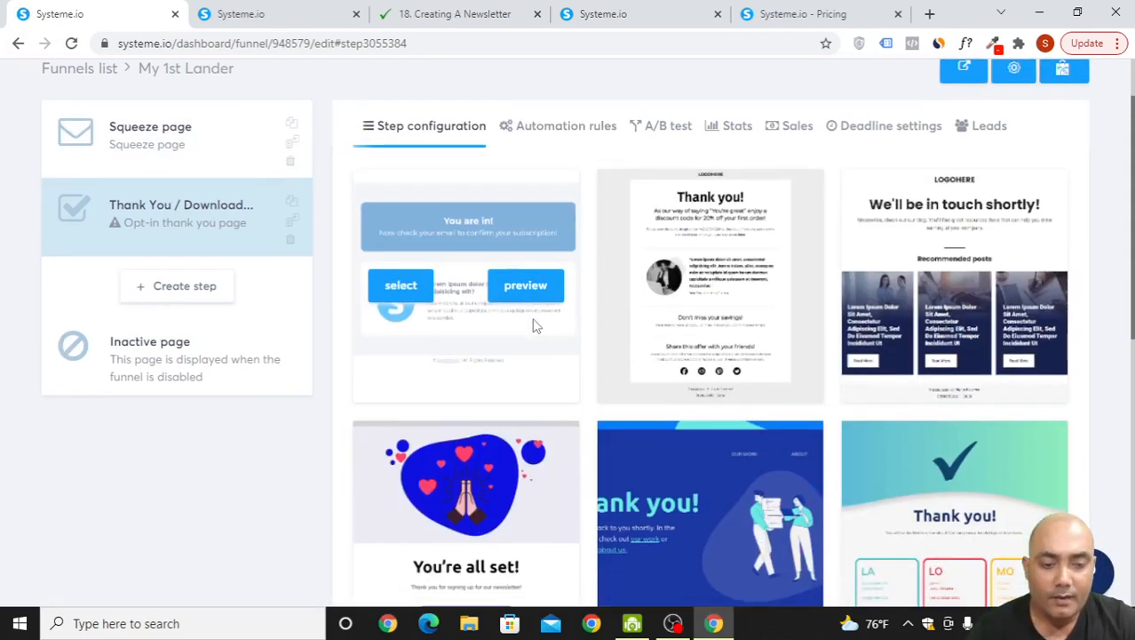
pyautogui.scroll(-1, 1121, 375)
pyautogui.scroll(-2, 1125, 377)
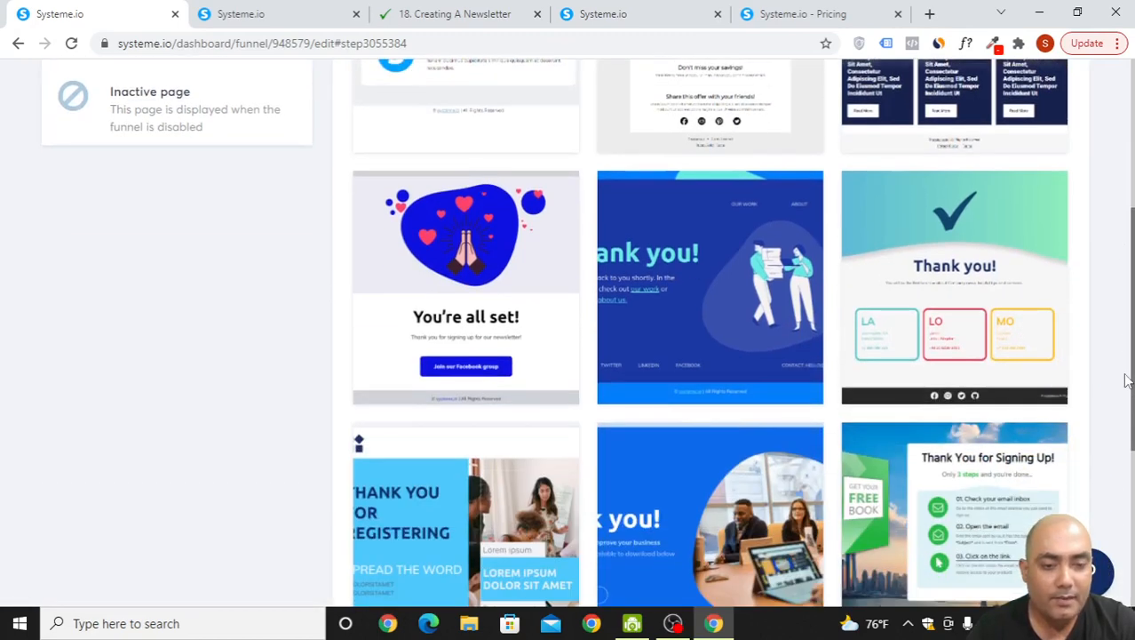
pyautogui.scroll(-3, 1125, 381)
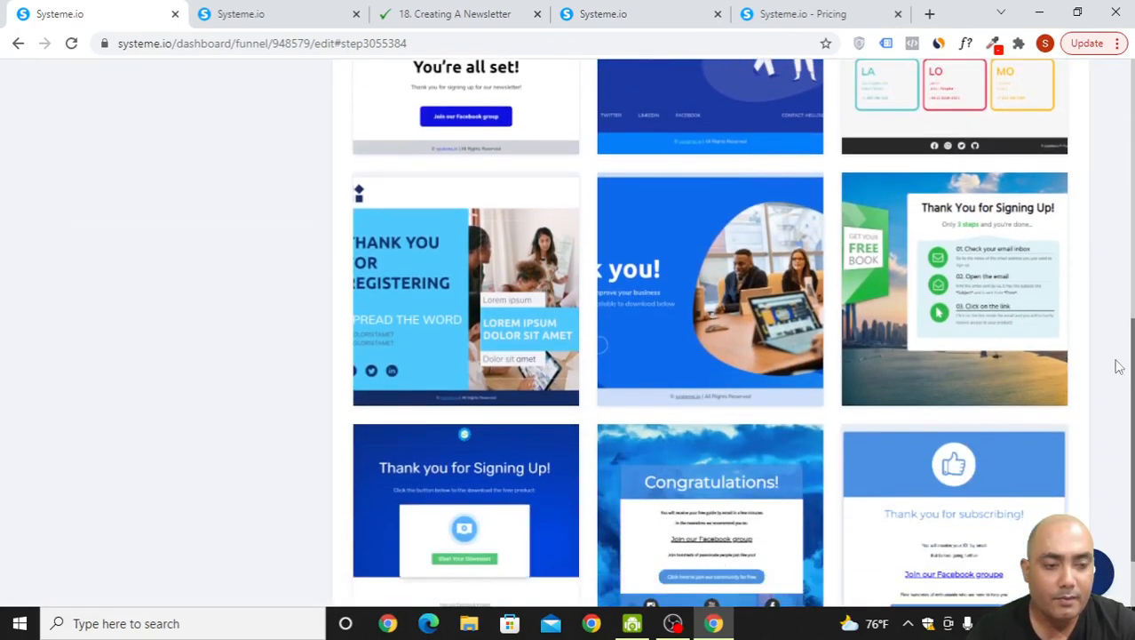
pyautogui.moveTo(1037, 223)
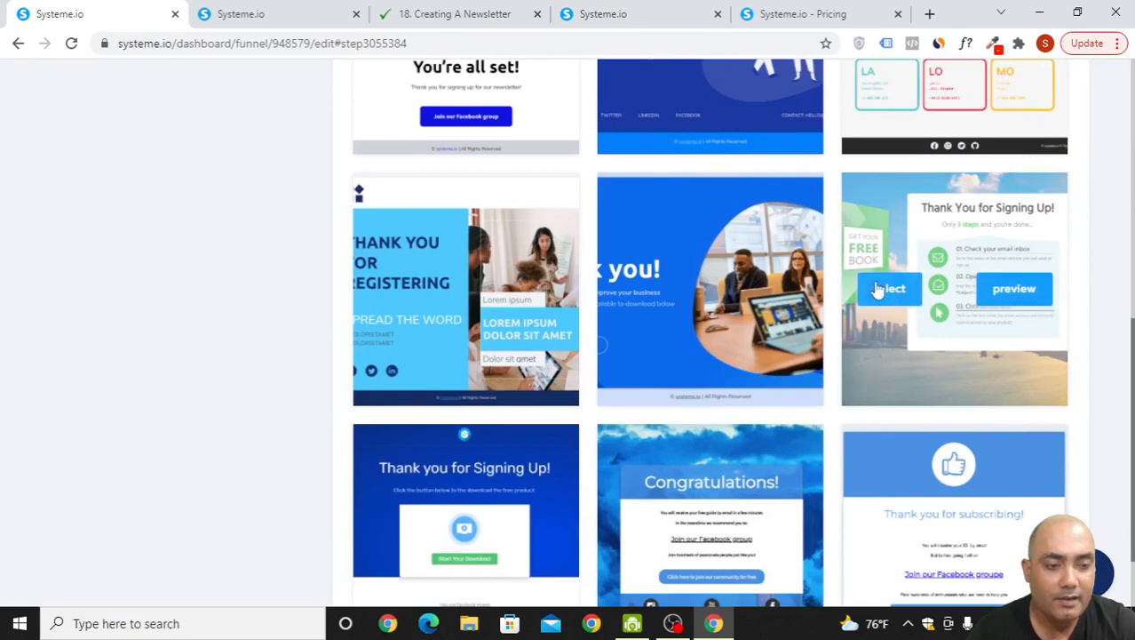
pyautogui.scroll(-1, 583, 435)
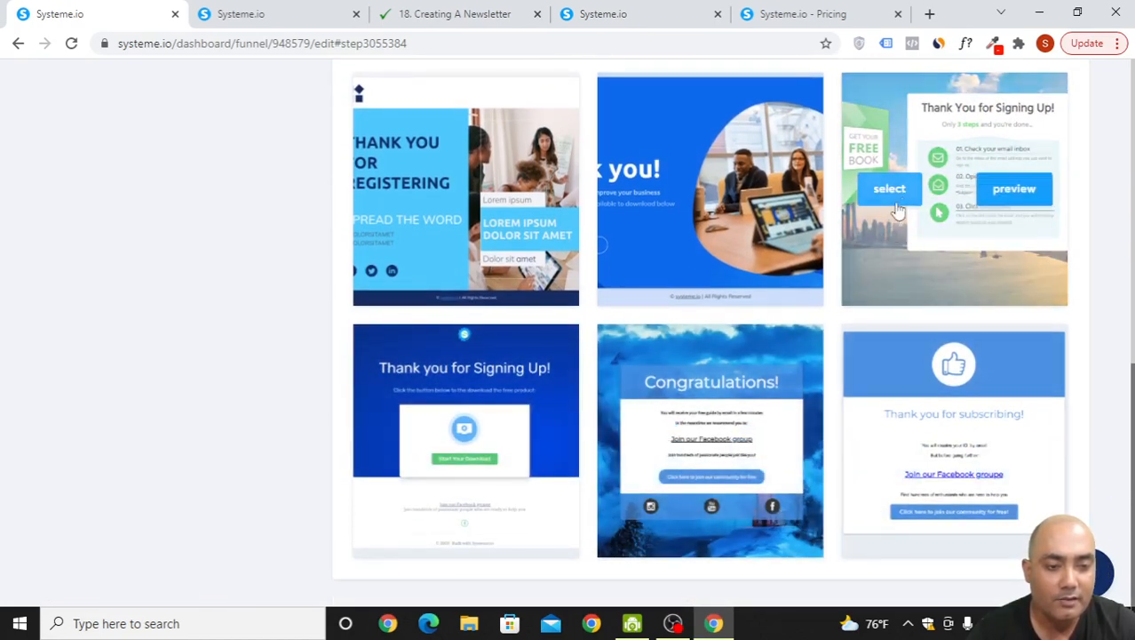
pyautogui.click(906, 205)
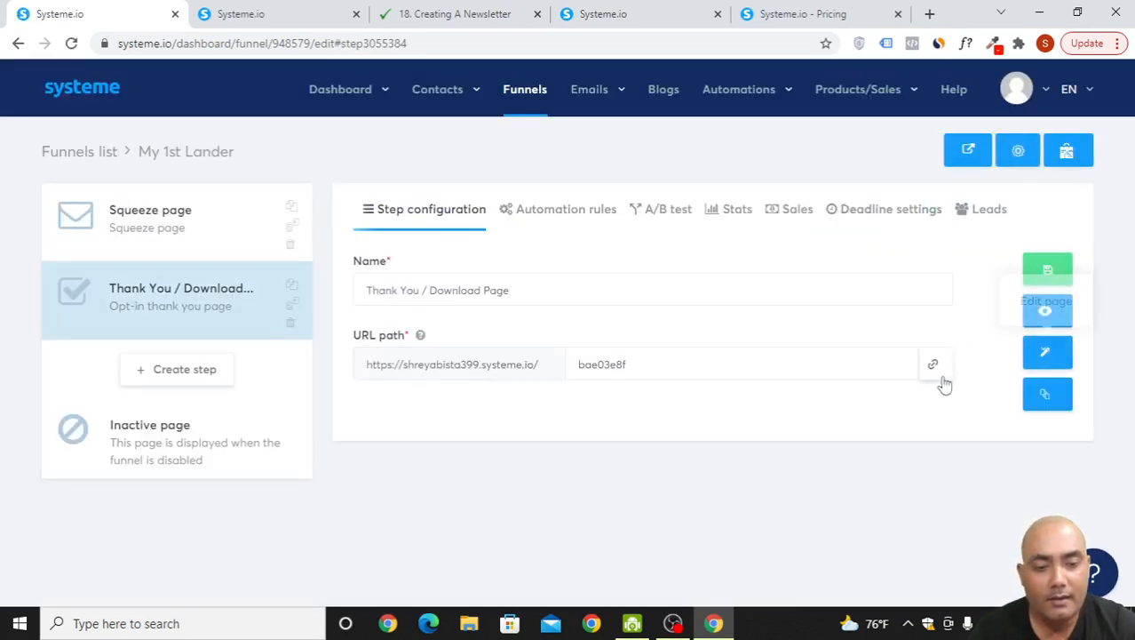
# Step: Open the Thank You / Download page for editing and look over its layout
pyautogui.click(1051, 354)
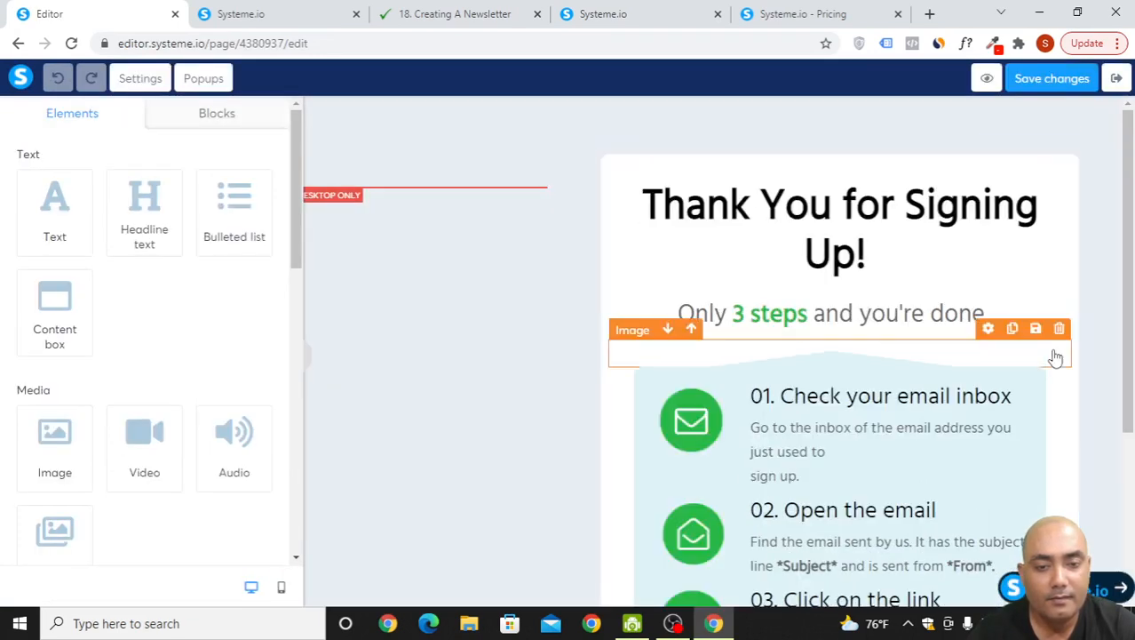
pyautogui.scroll(-1, 681, 343)
pyautogui.scroll(-1, 680, 342)
pyautogui.scroll(2, 672, 335)
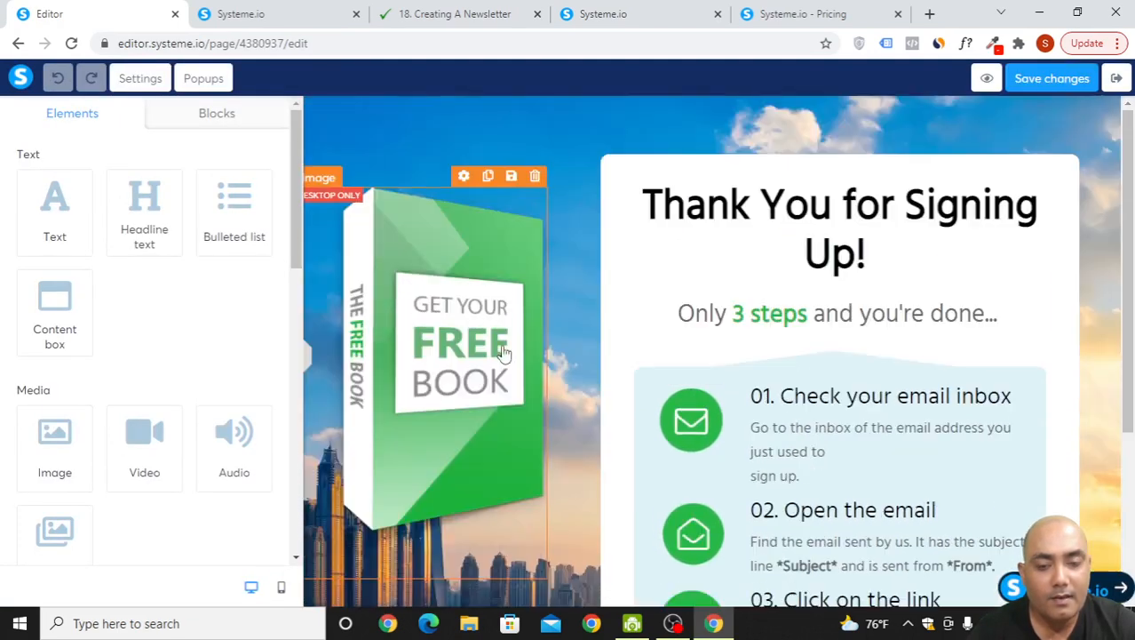
# Step: Examine the free book image's settings and the text under "03. Click on the link" on the thank you page
pyautogui.click(464, 178)
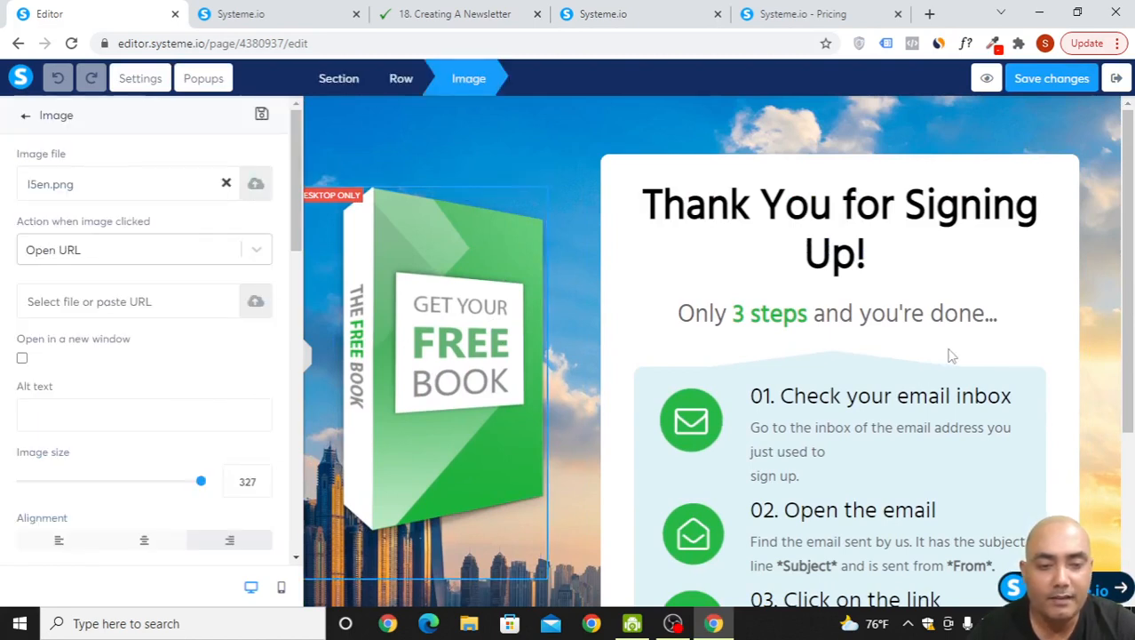
pyautogui.click(944, 245)
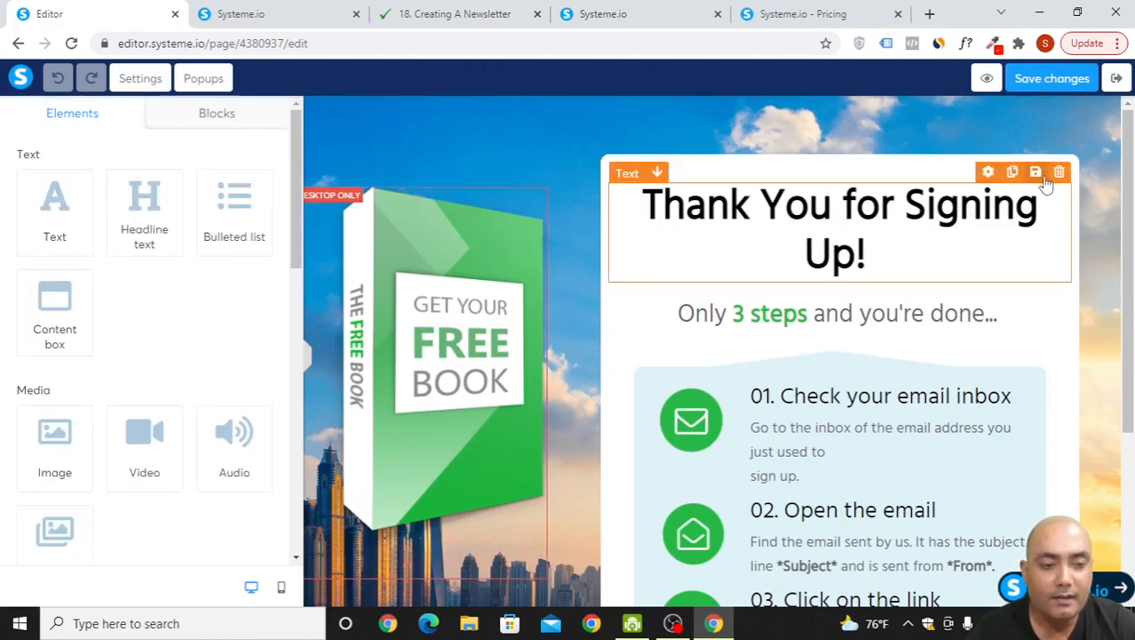
pyautogui.scroll(-2, 894, 387)
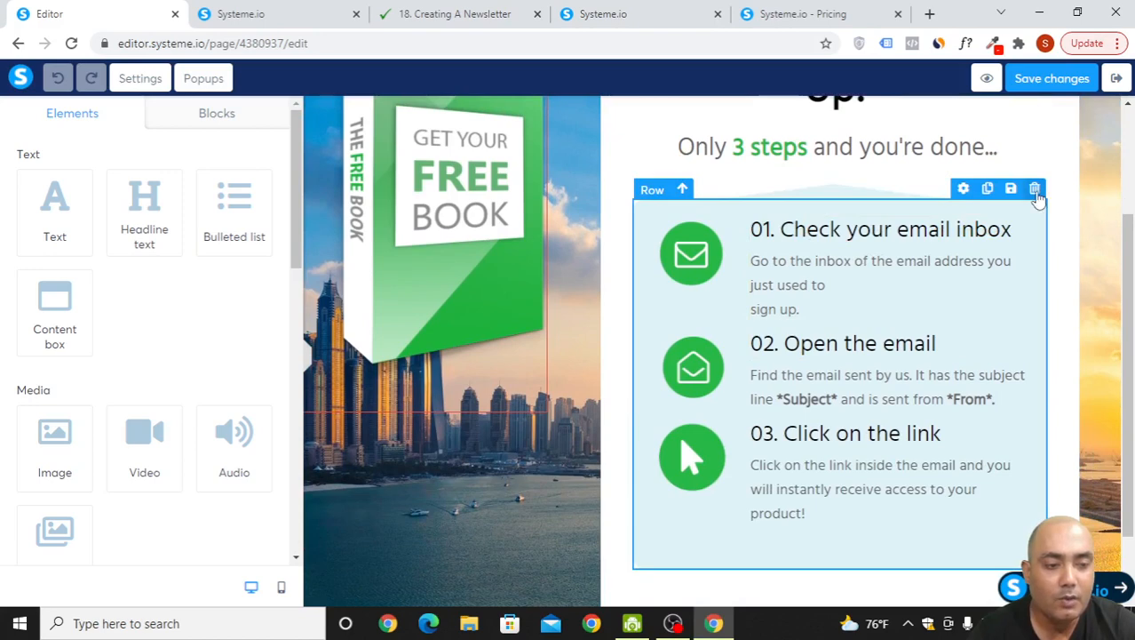
pyautogui.scroll(-1, 984, 352)
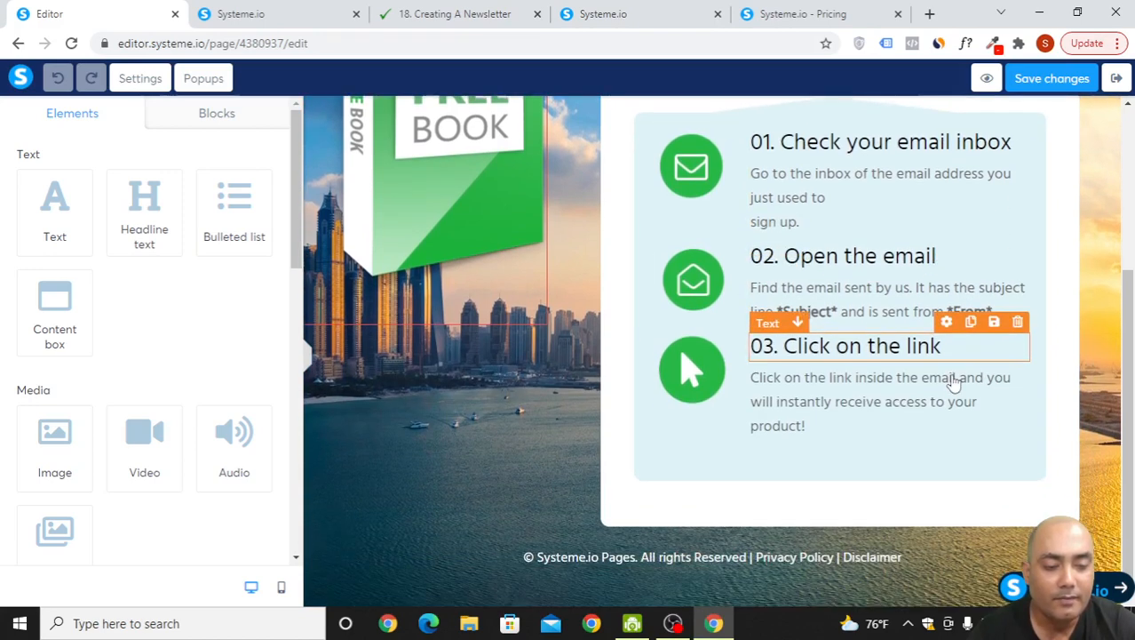
pyautogui.click(913, 398)
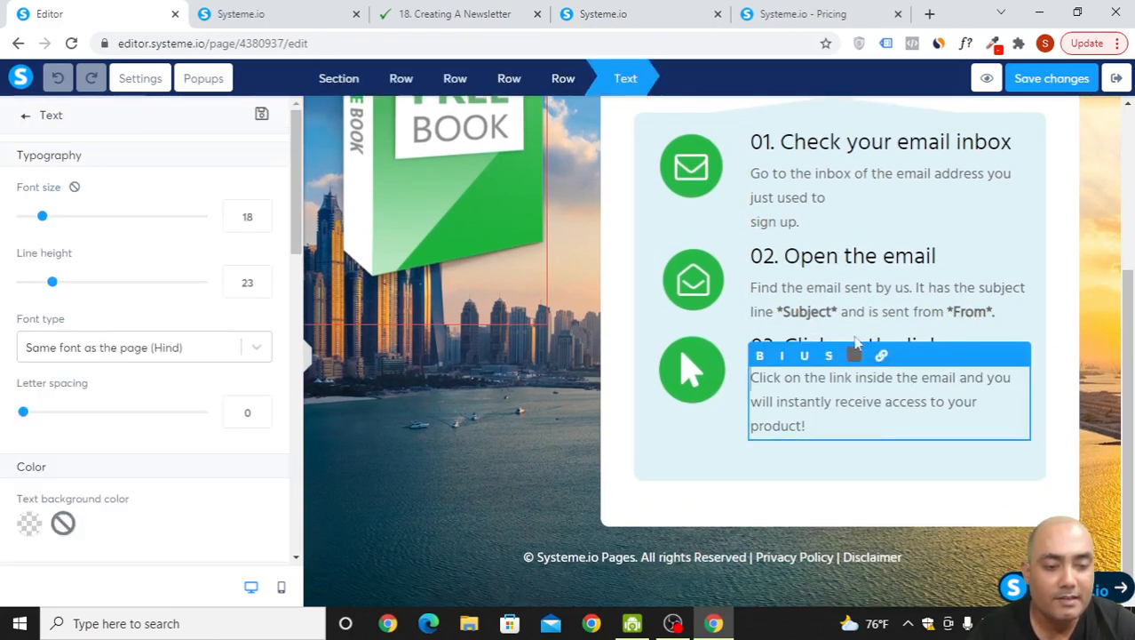
pyautogui.click(1065, 330)
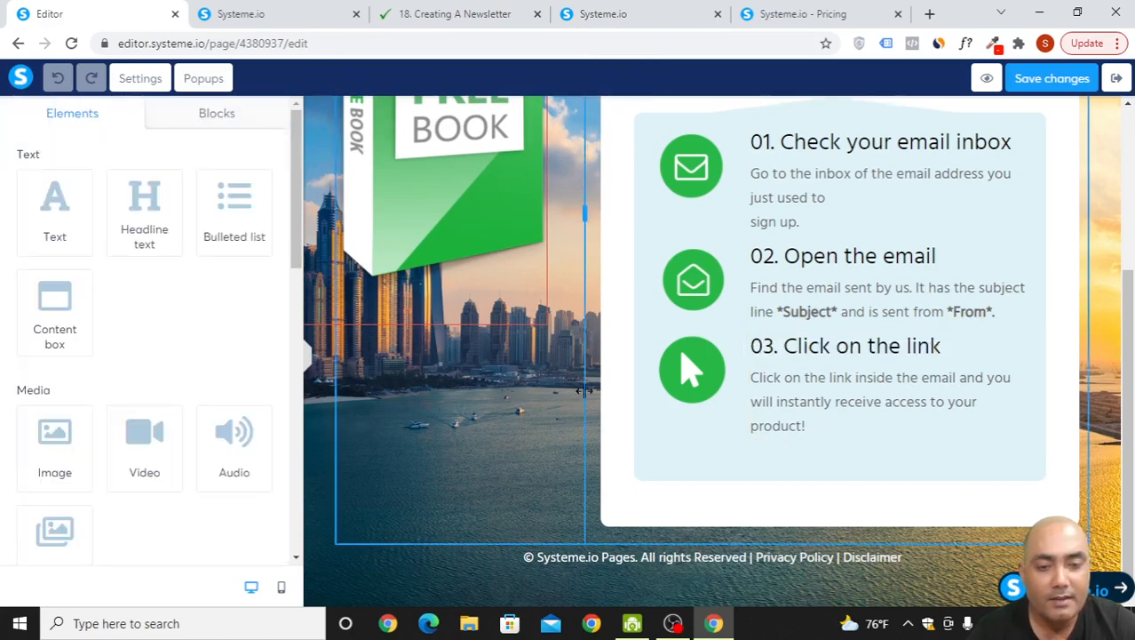
pyautogui.scroll(2, 584, 391)
pyautogui.scroll(-2, 782, 418)
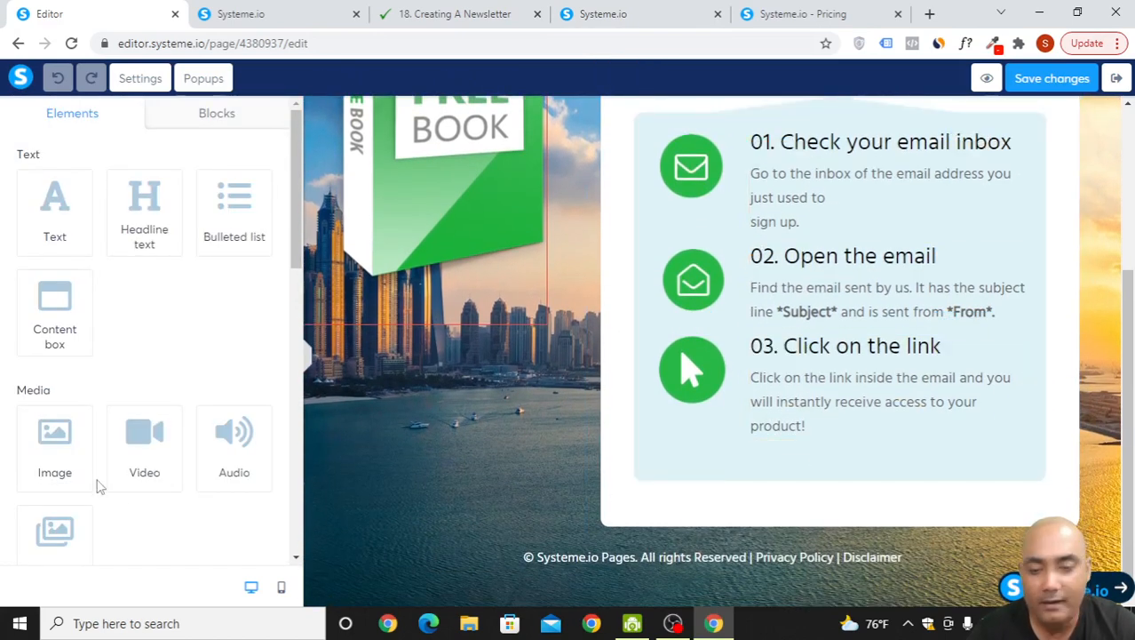
# Step: Add a button element below the light blue three-step box on the thank you page
pyautogui.scroll(-7, 100, 487)
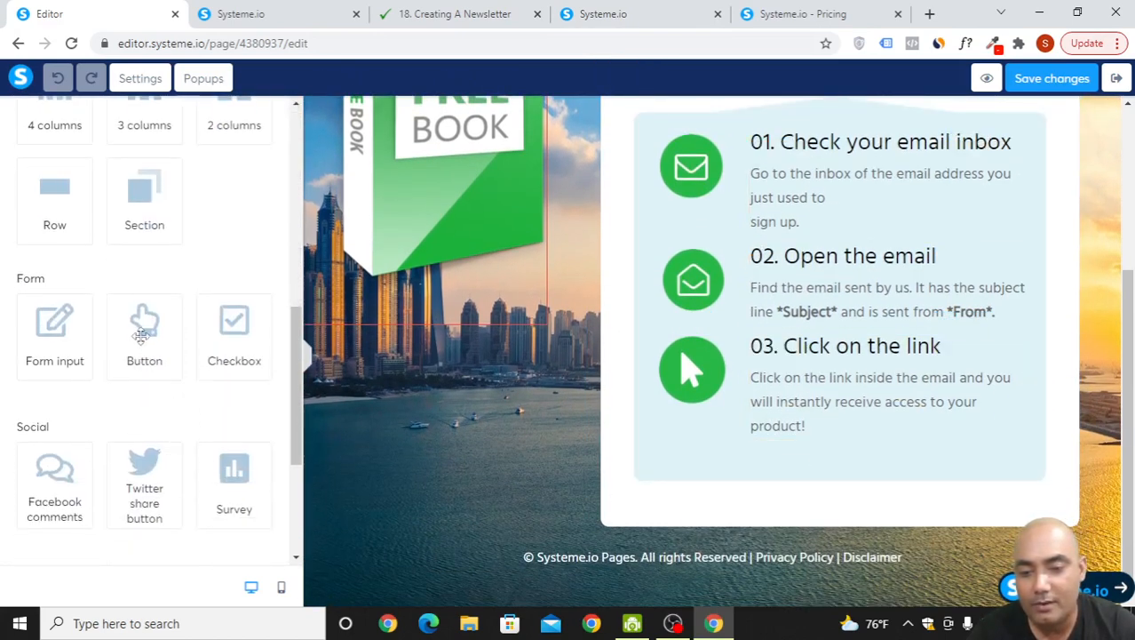
pyautogui.moveTo(142, 336); pyautogui.dragTo(827, 487)
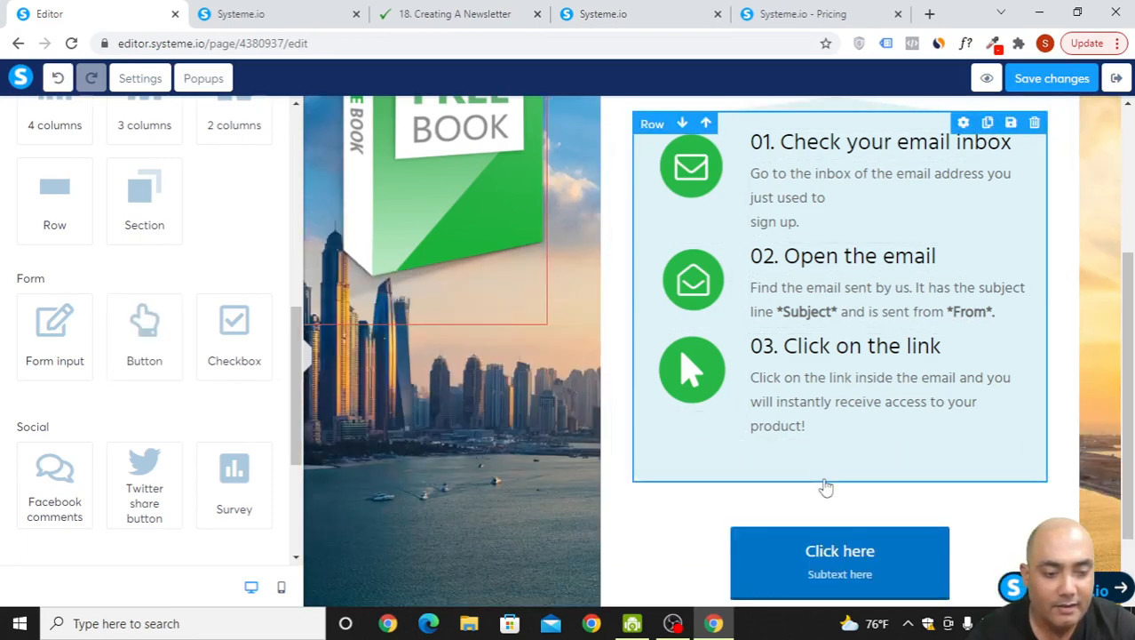
pyautogui.scroll(-1, 888, 538)
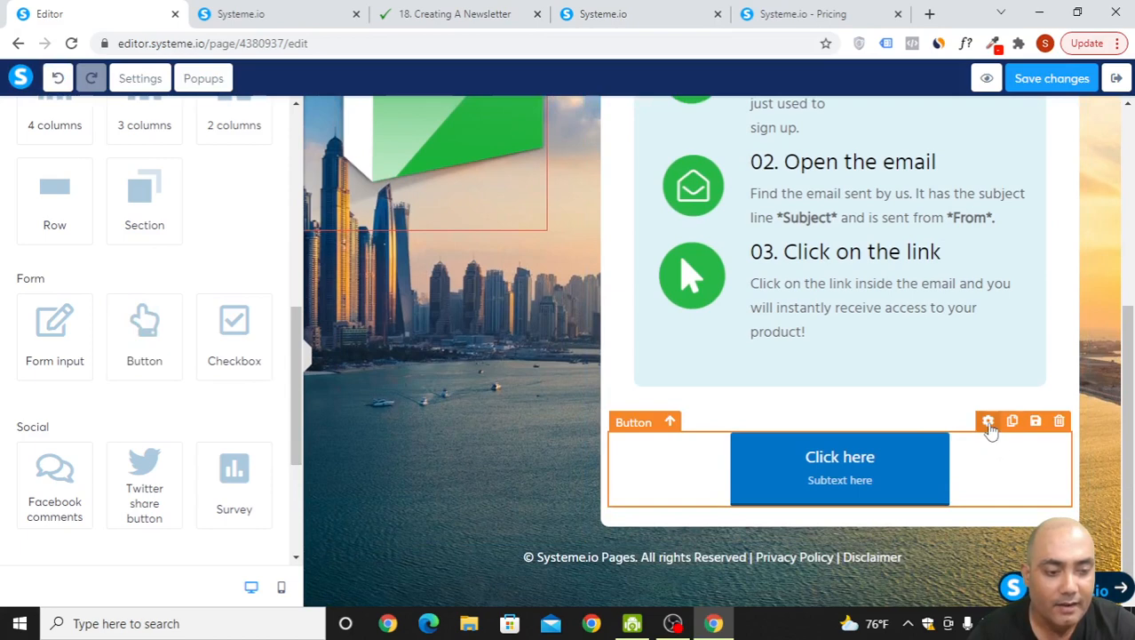
# Step: Remove the placeholder subtext from the new button below the three-step box
pyautogui.click(988, 426)
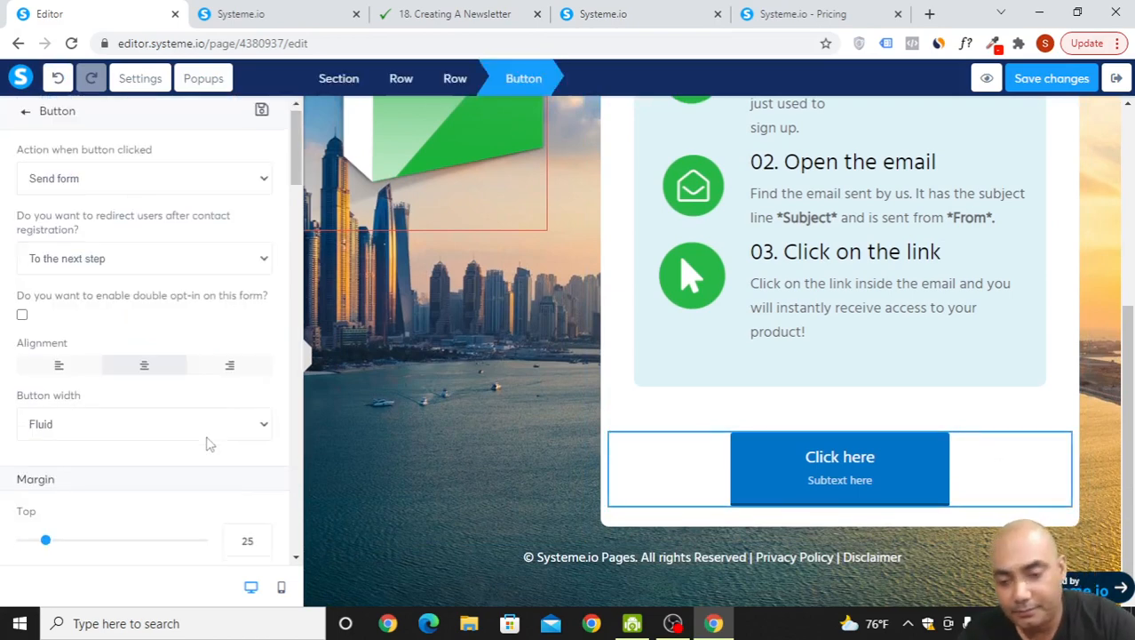
pyautogui.scroll(-4, 210, 444)
pyautogui.scroll(-1, 209, 446)
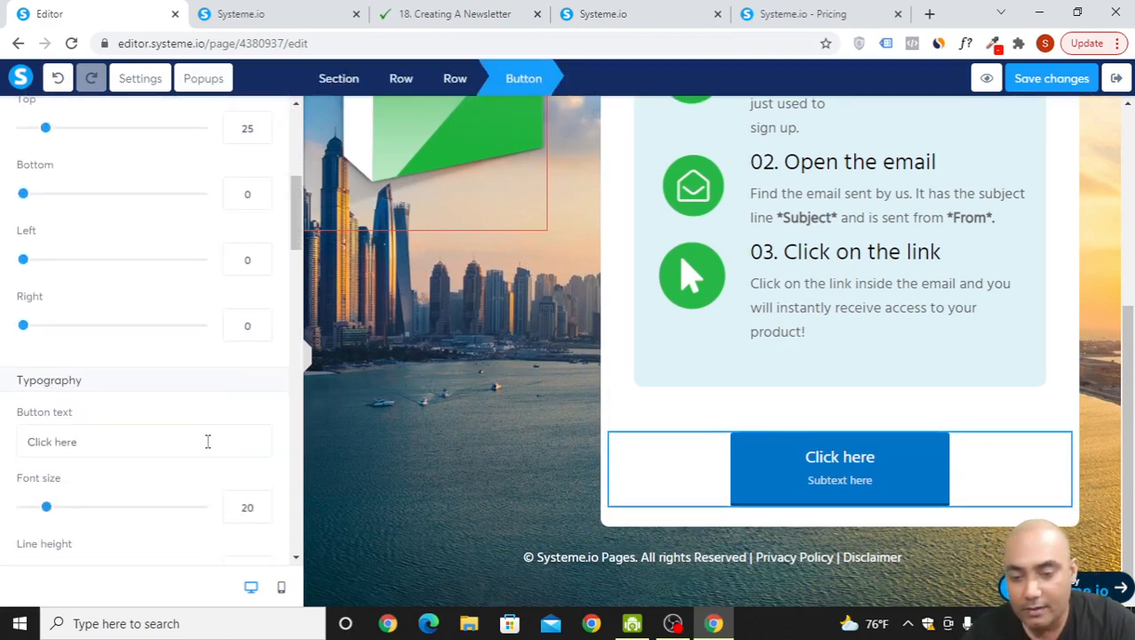
pyautogui.scroll(-3, 142, 500)
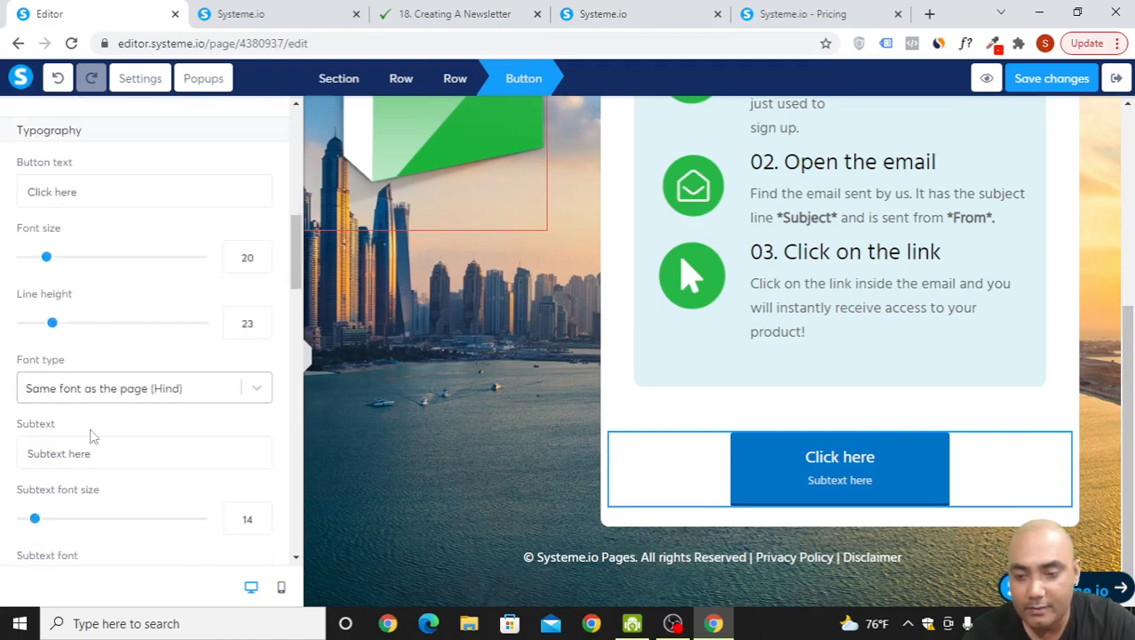
pyautogui.moveTo(124, 450); pyautogui.dragTo(3, 453)
pyautogui.press('BackSpace')
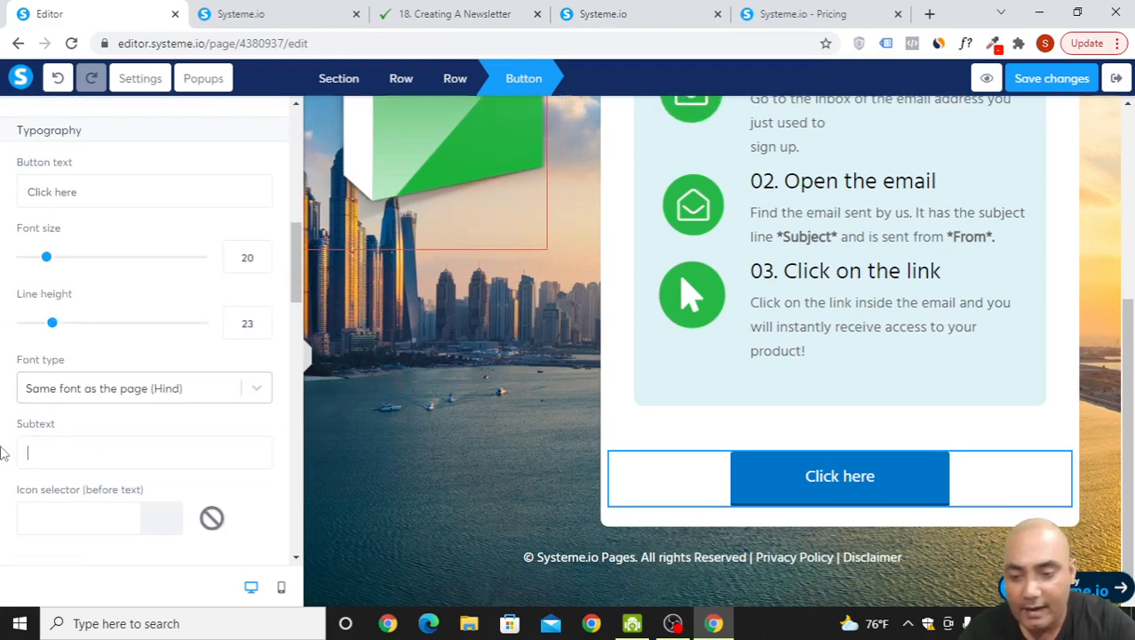
# Step: Set the new button's main text to "Type YOUR Text"
pyautogui.scroll(1, 9, 459)
pyautogui.moveTo(92, 275); pyautogui.dragTo(29, 275)
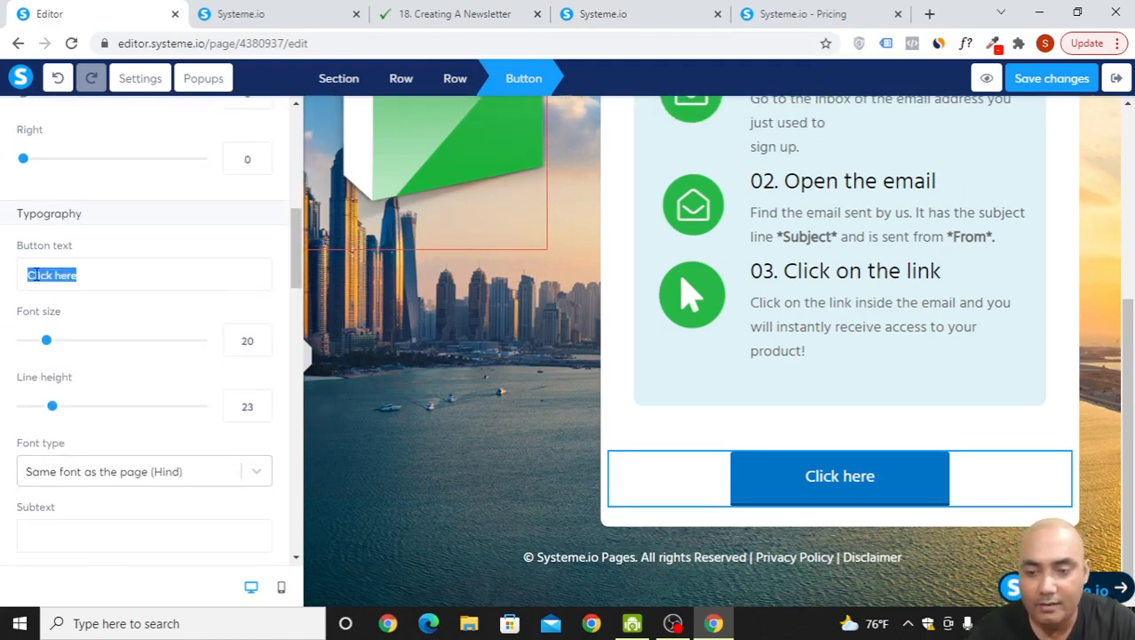
pyautogui.write('Type')
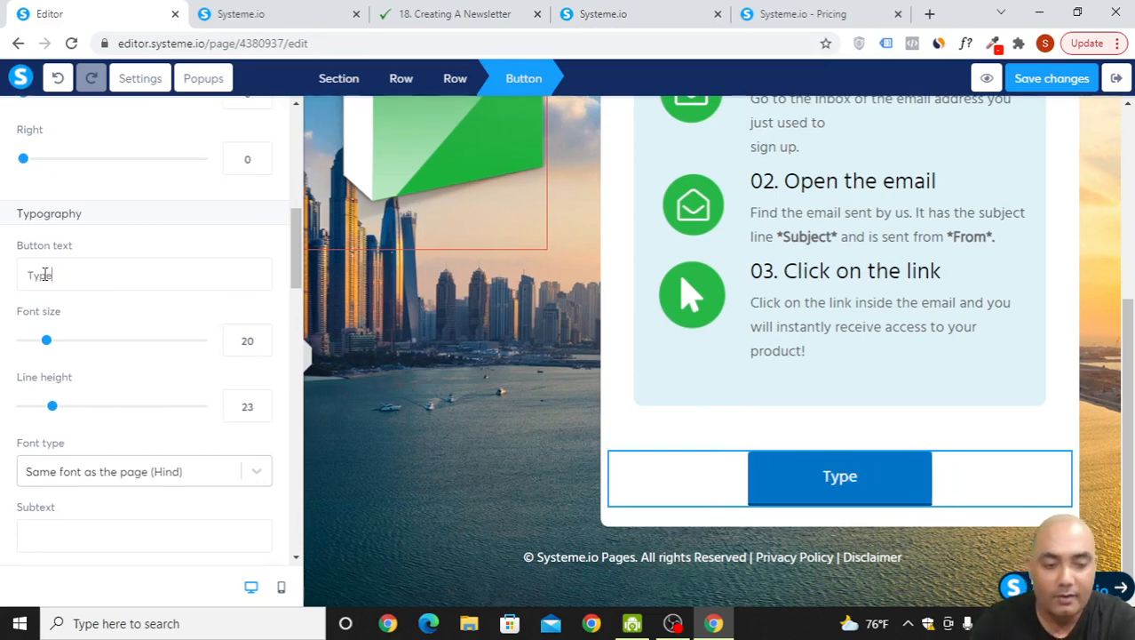
pyautogui.write(' YOUR')
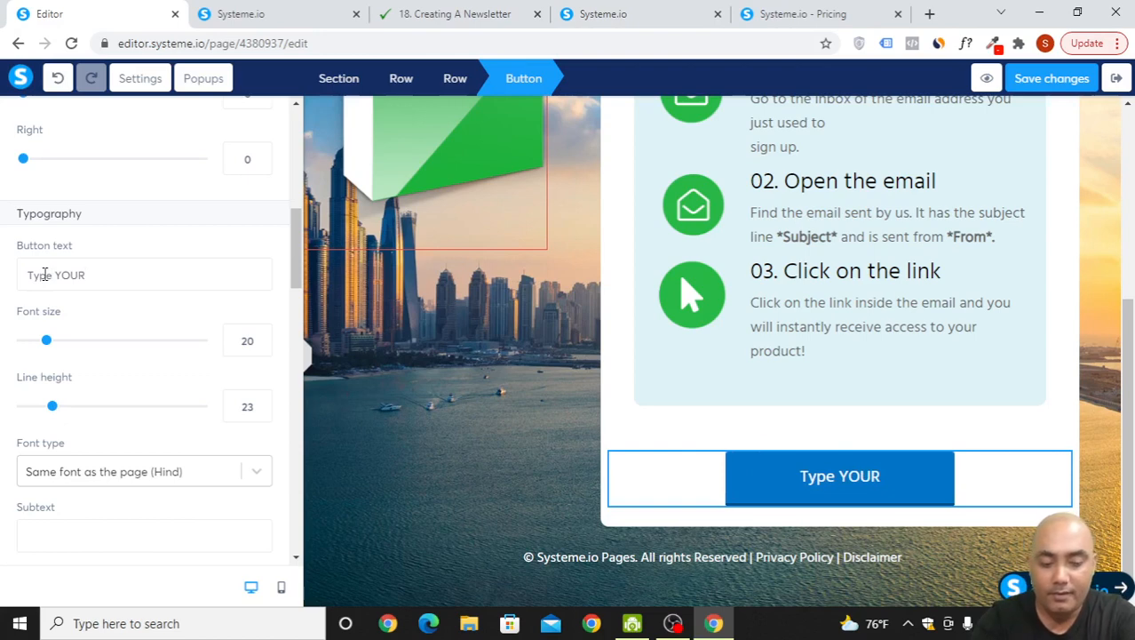
pyautogui.write(' Text')
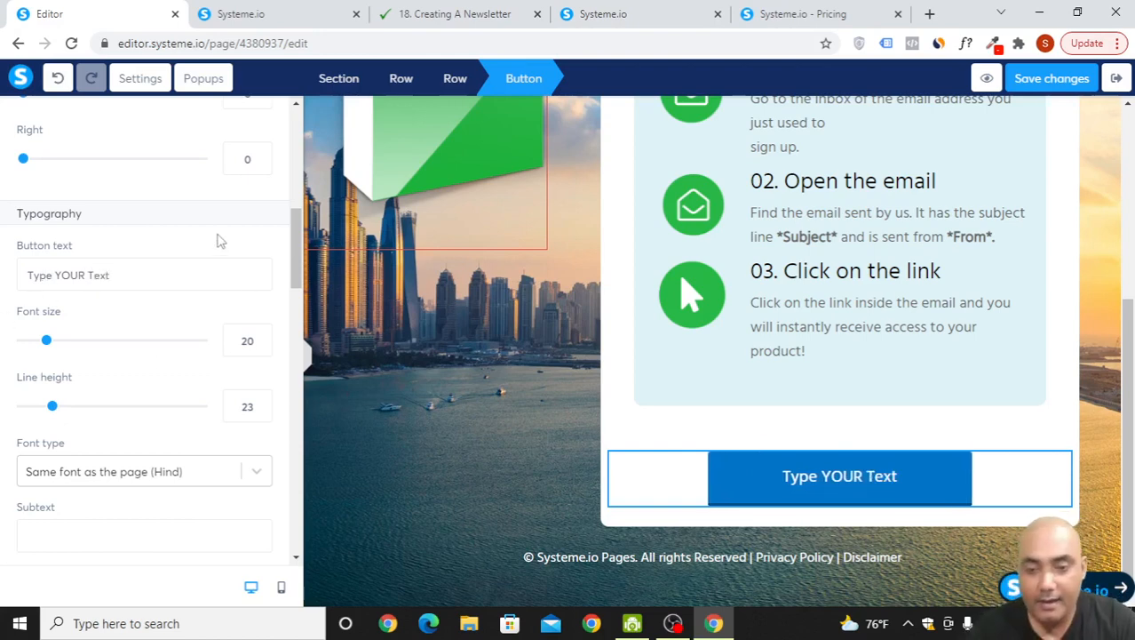
# Step: Add the angle-double-right icon after the button's text and try to save the page
pyautogui.scroll(-3, 196, 418)
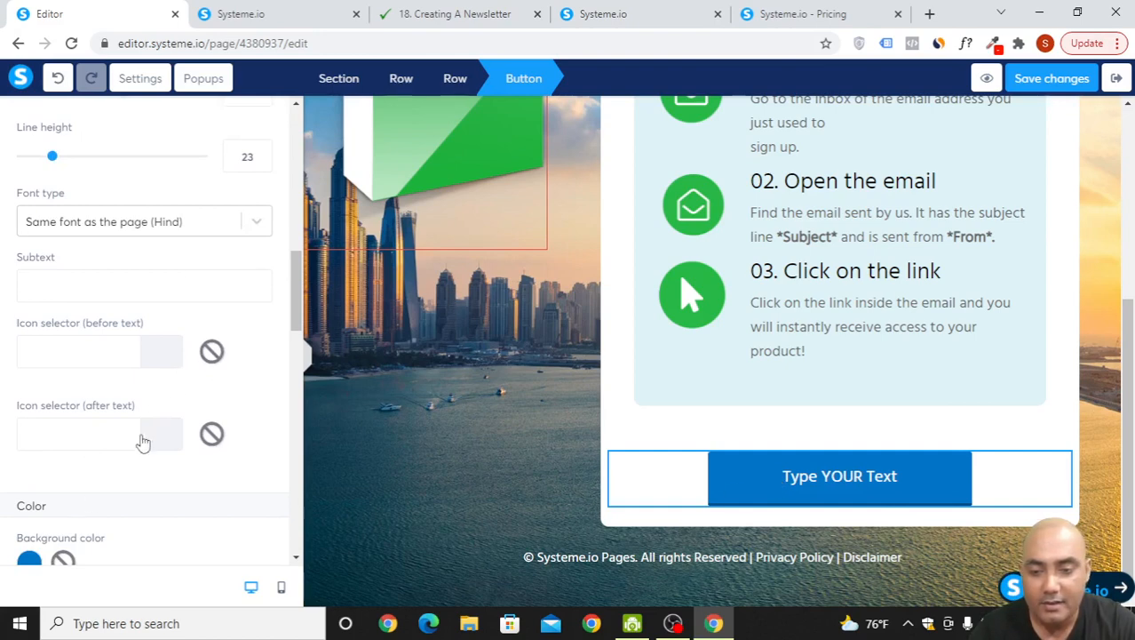
pyautogui.click(94, 446)
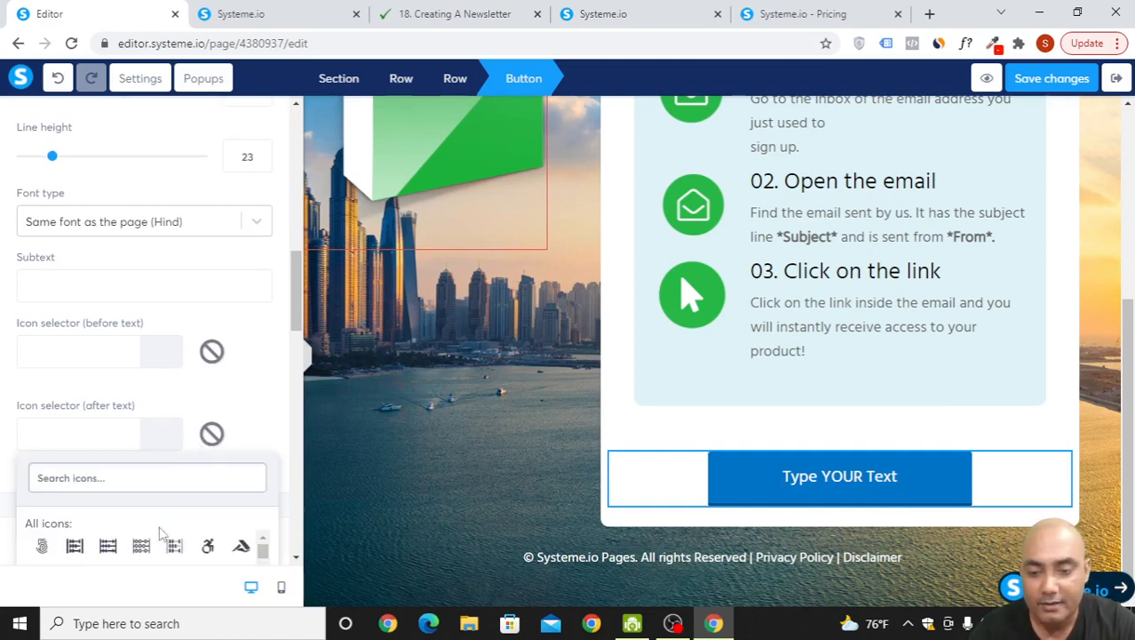
pyautogui.scroll(-5, 208, 515)
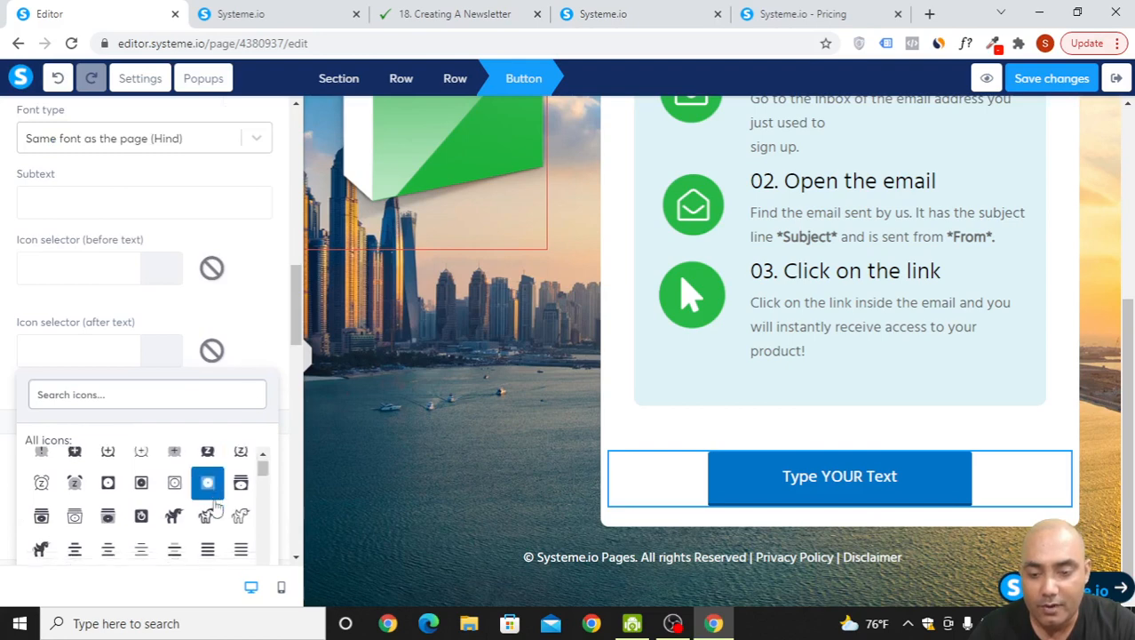
pyautogui.click(241, 498)
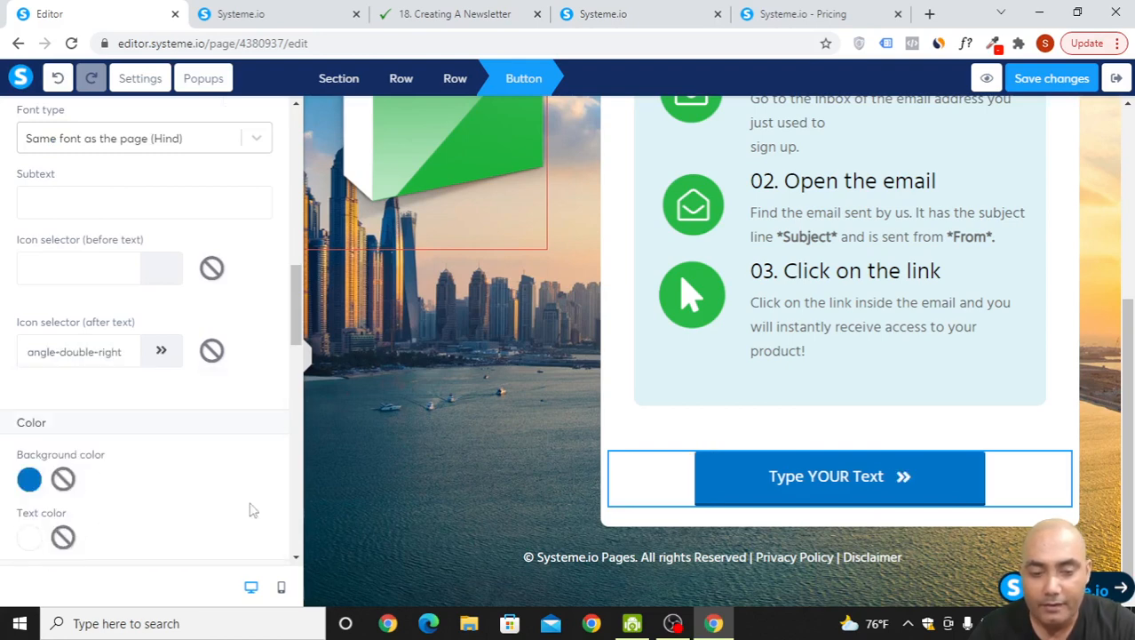
pyautogui.click(1019, 374)
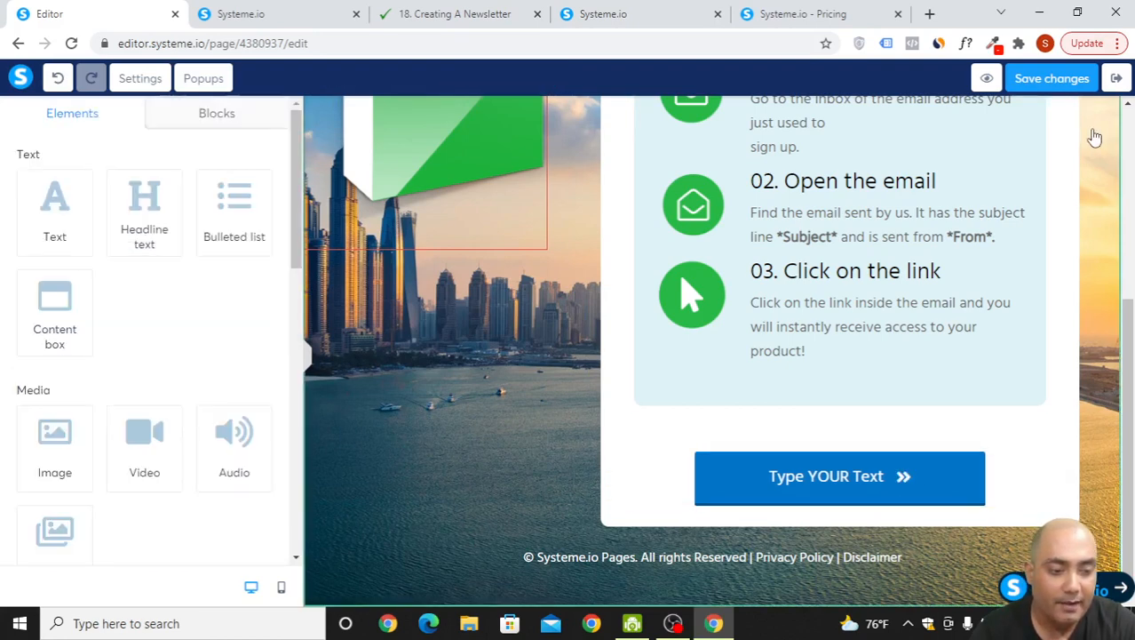
pyautogui.click(1066, 79)
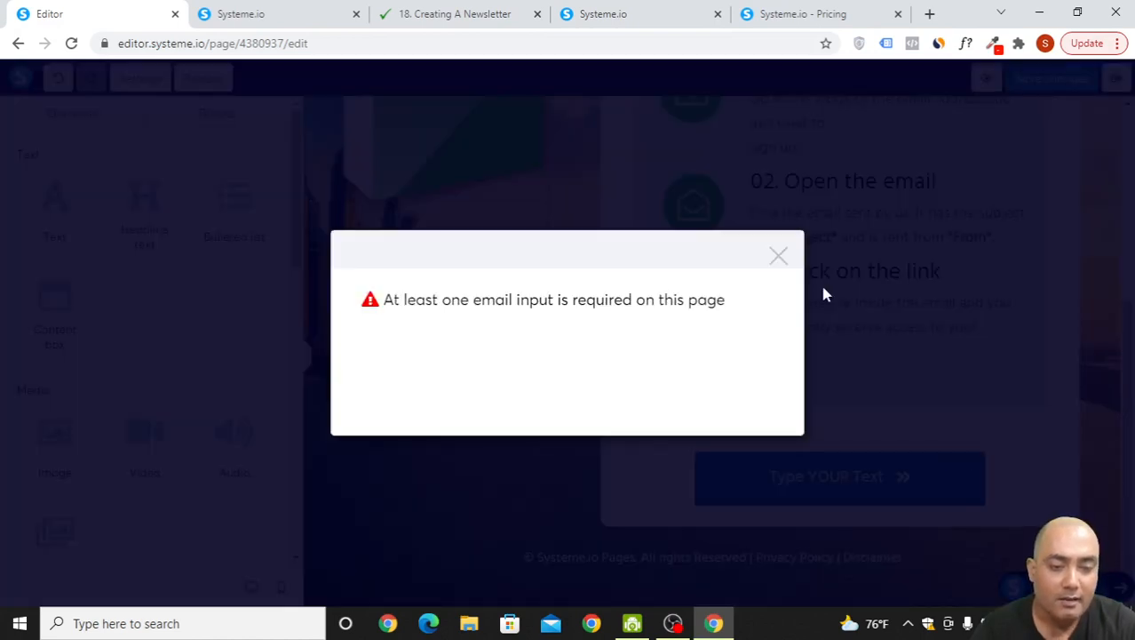
pyautogui.click(780, 256)
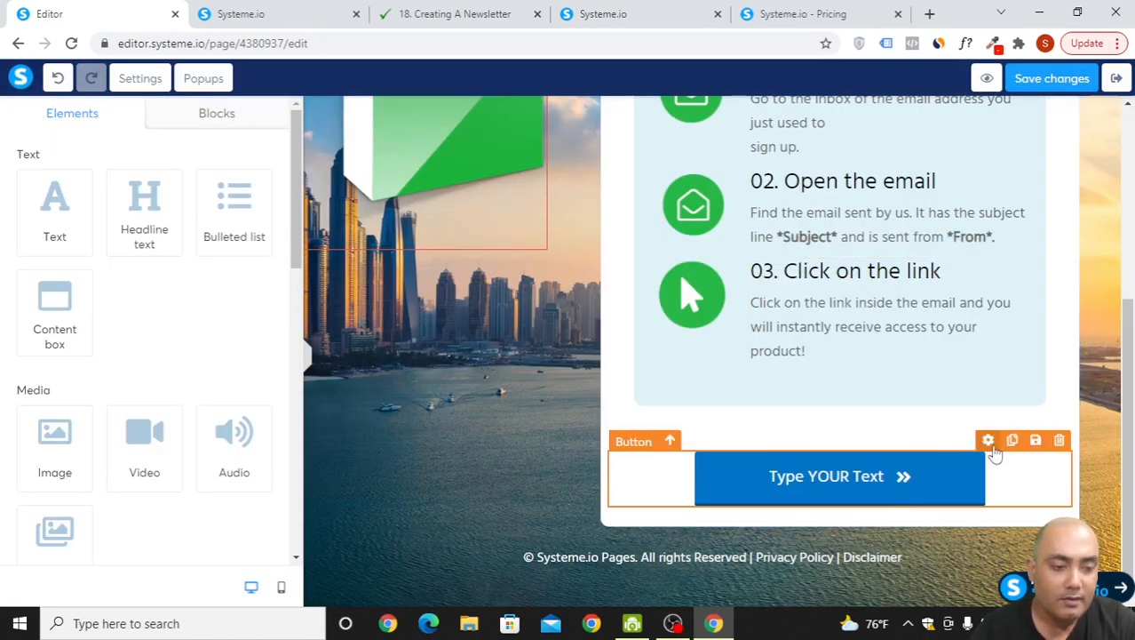
# Step: Set the button's action to Open URL with google.com, keep it opening in the same window, and save the page
pyautogui.click(989, 441)
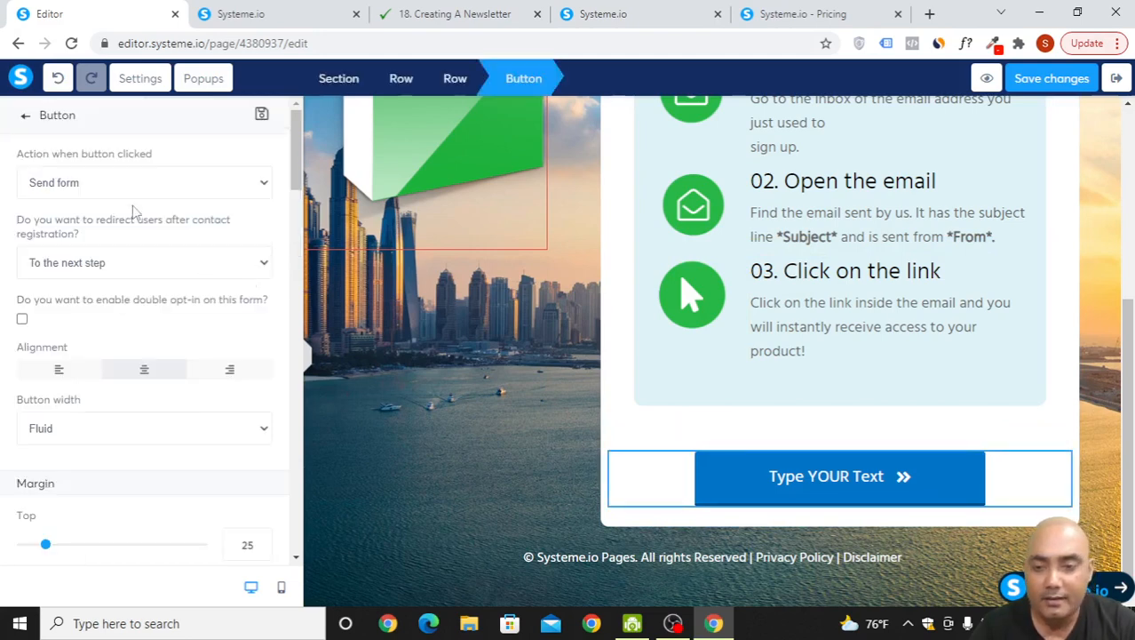
pyautogui.click(175, 182)
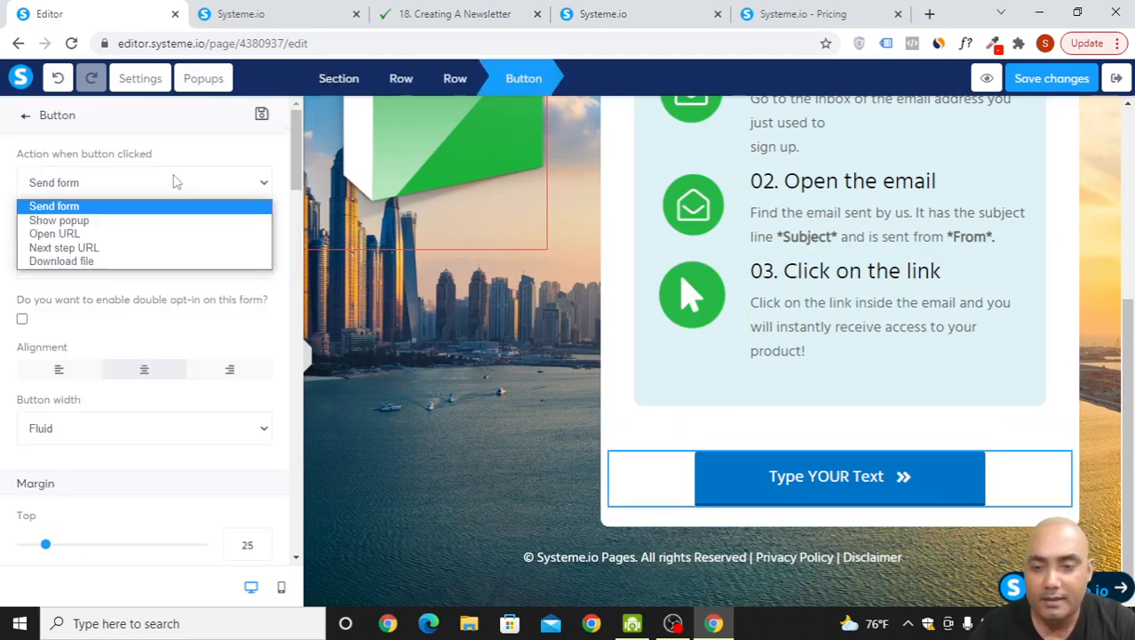
pyautogui.click(78, 235)
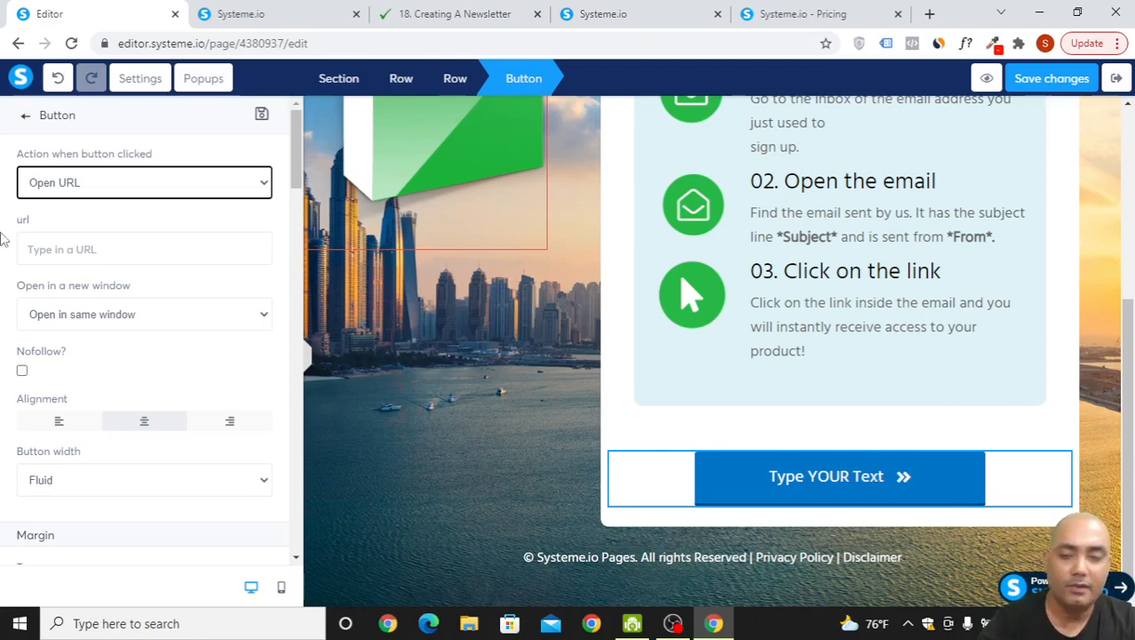
pyautogui.click(87, 249)
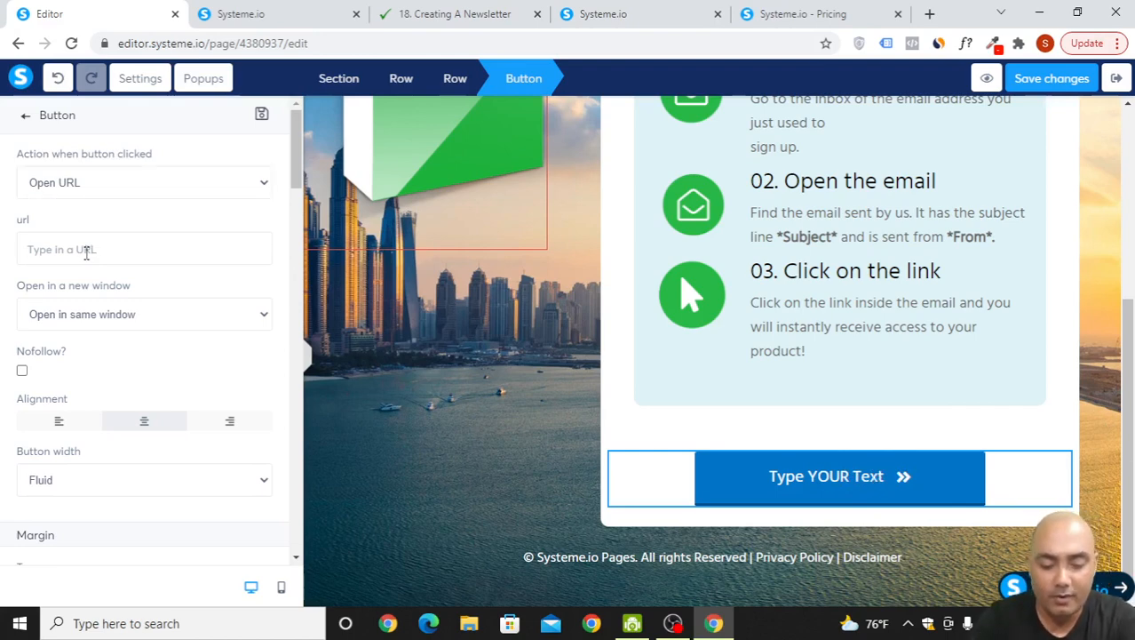
pyautogui.write('google.com')
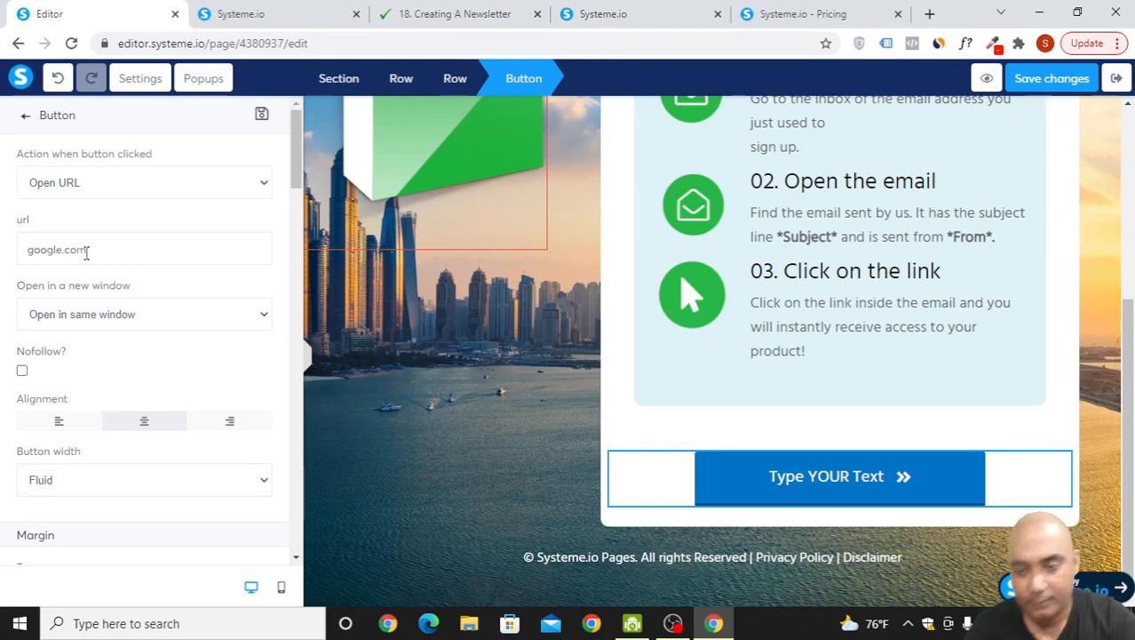
pyautogui.click(127, 318)
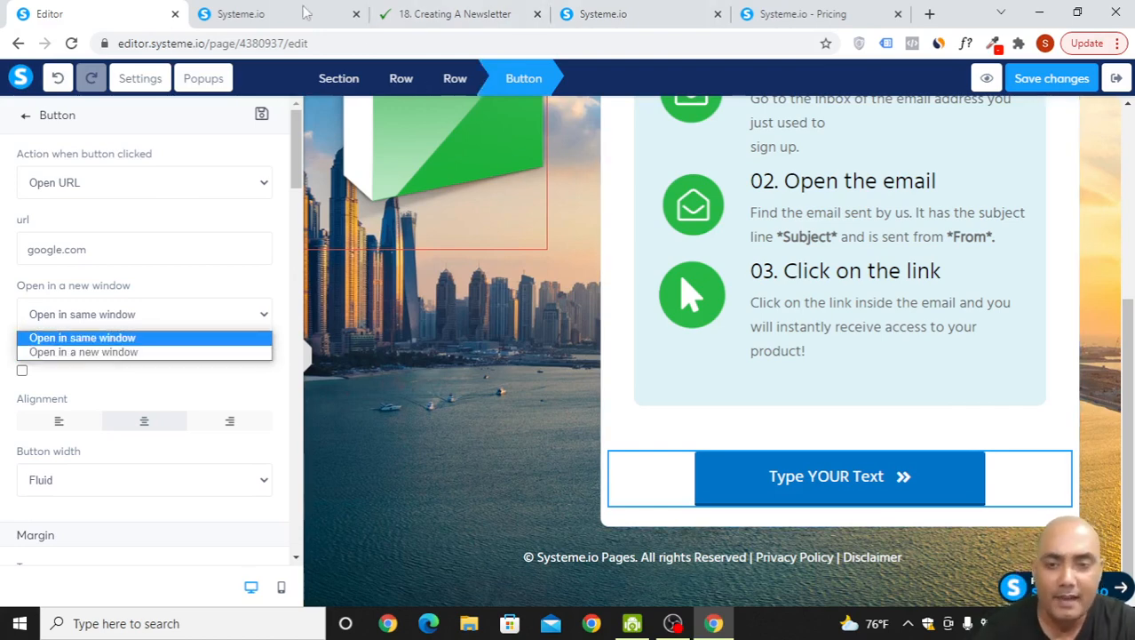
pyautogui.click(220, 293)
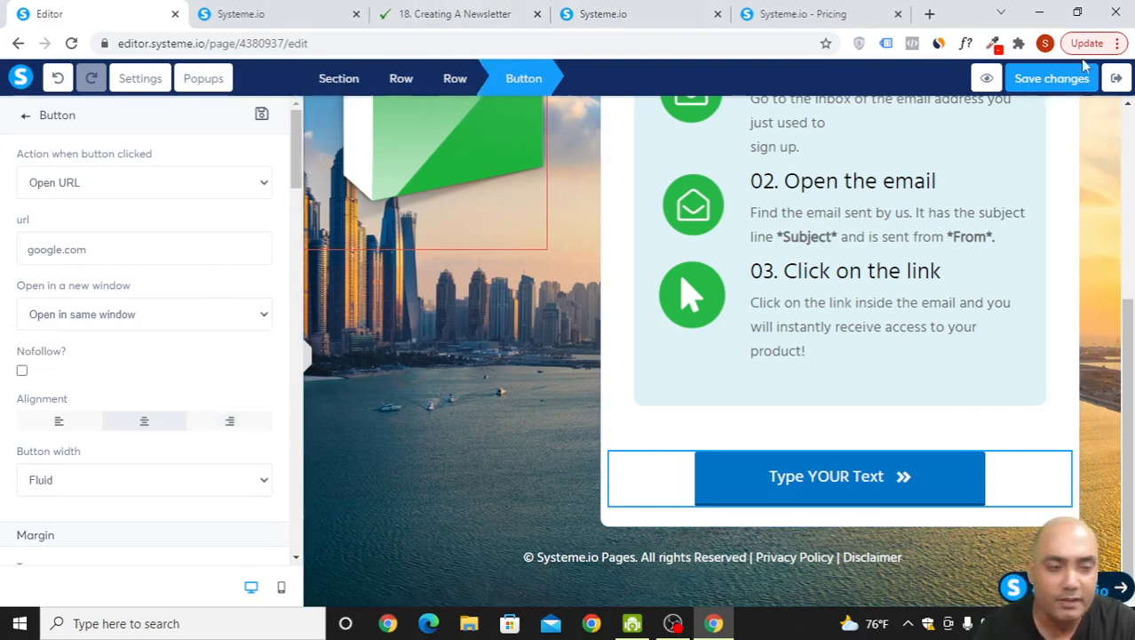
pyautogui.click(1051, 89)
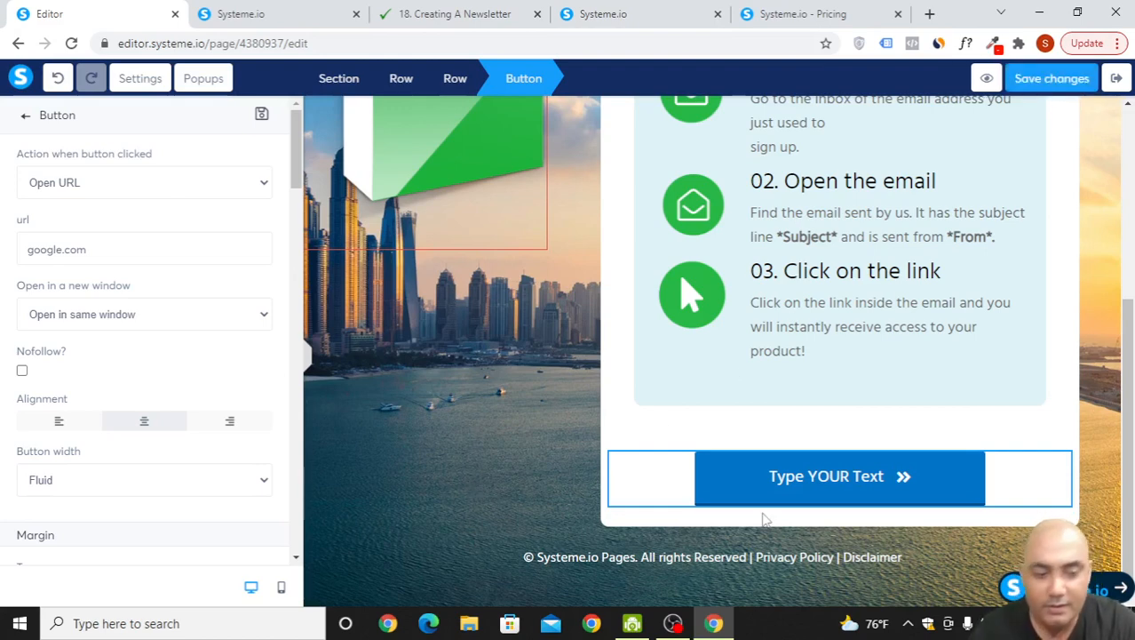
# Step: Enter google.com as the link for the footer's "Privacy Policy" text and save the page
pyautogui.click(803, 567)
pyautogui.click(804, 565)
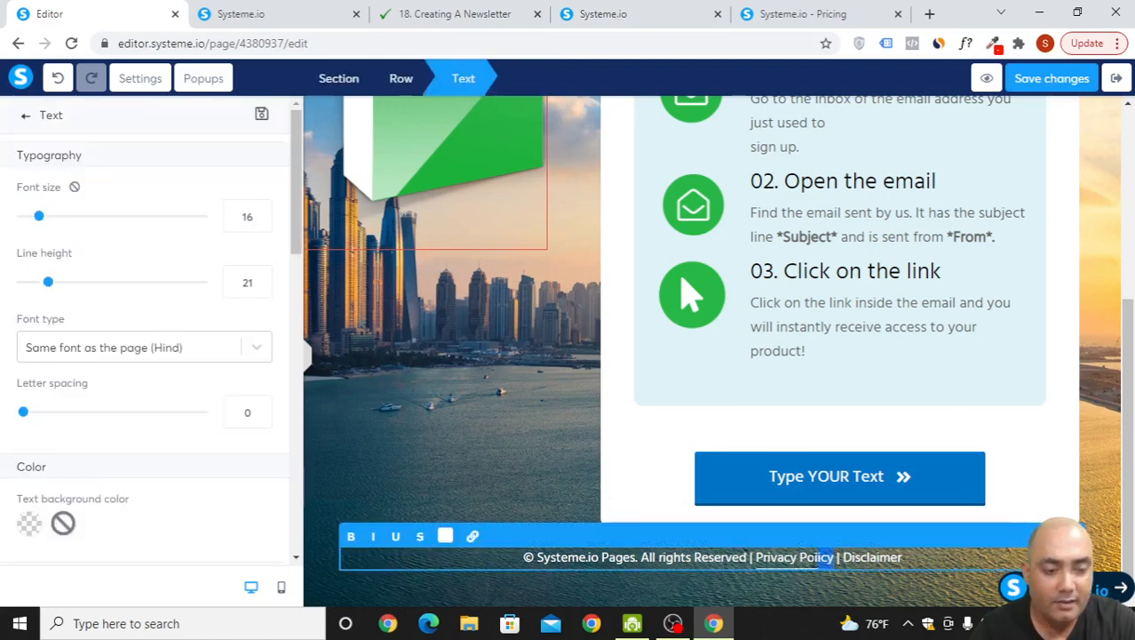
pyautogui.moveTo(826, 561); pyautogui.dragTo(770, 562)
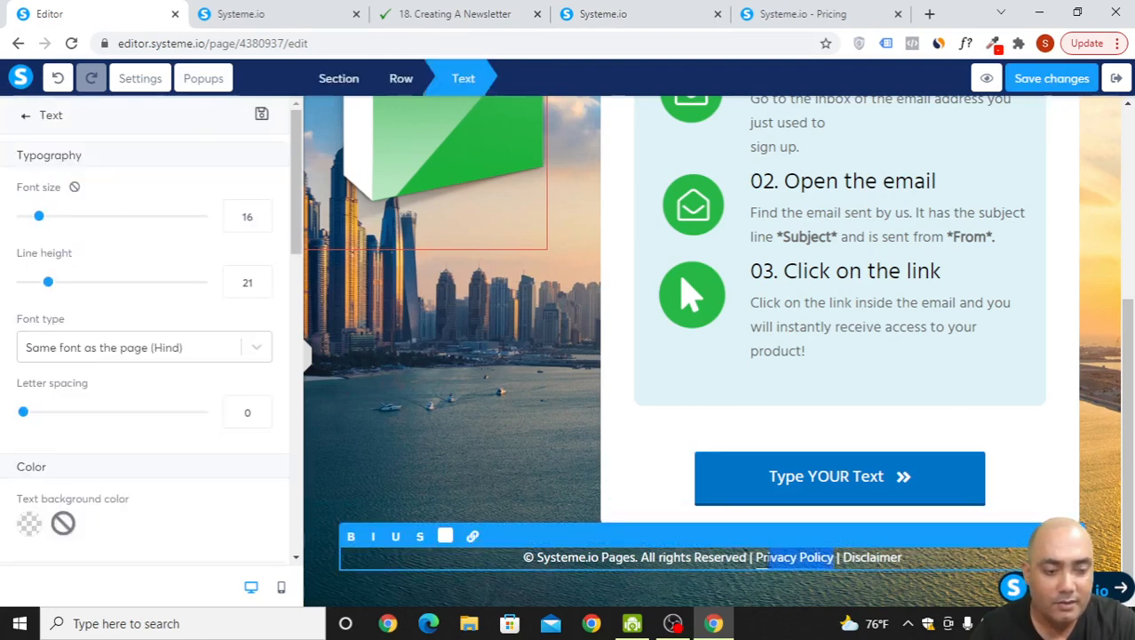
pyautogui.click(472, 537)
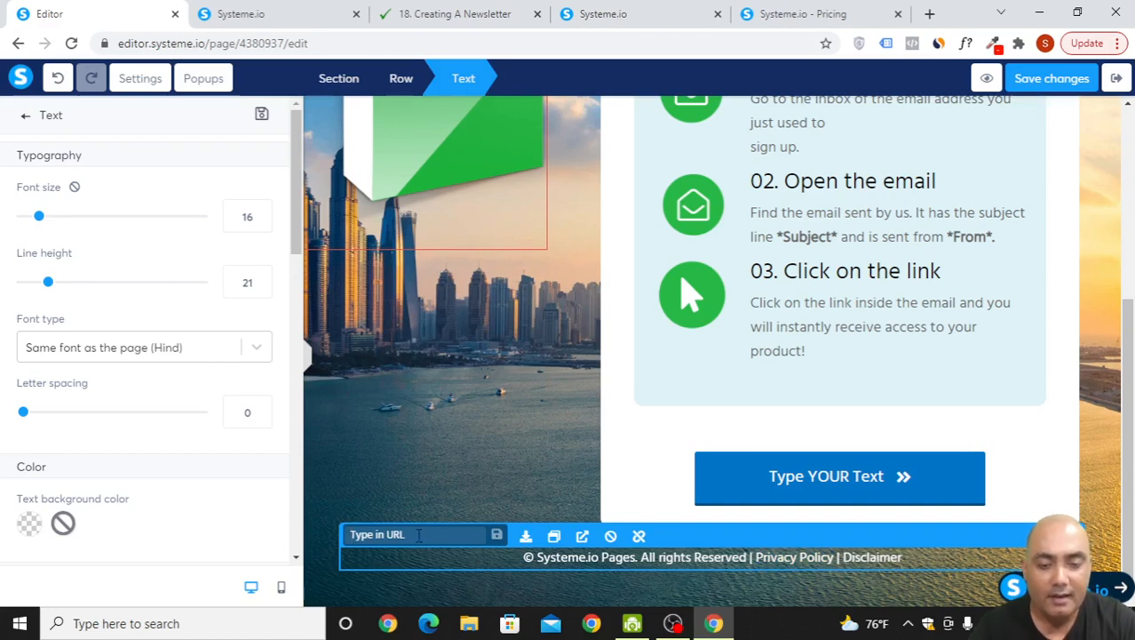
pyautogui.write('google.com')
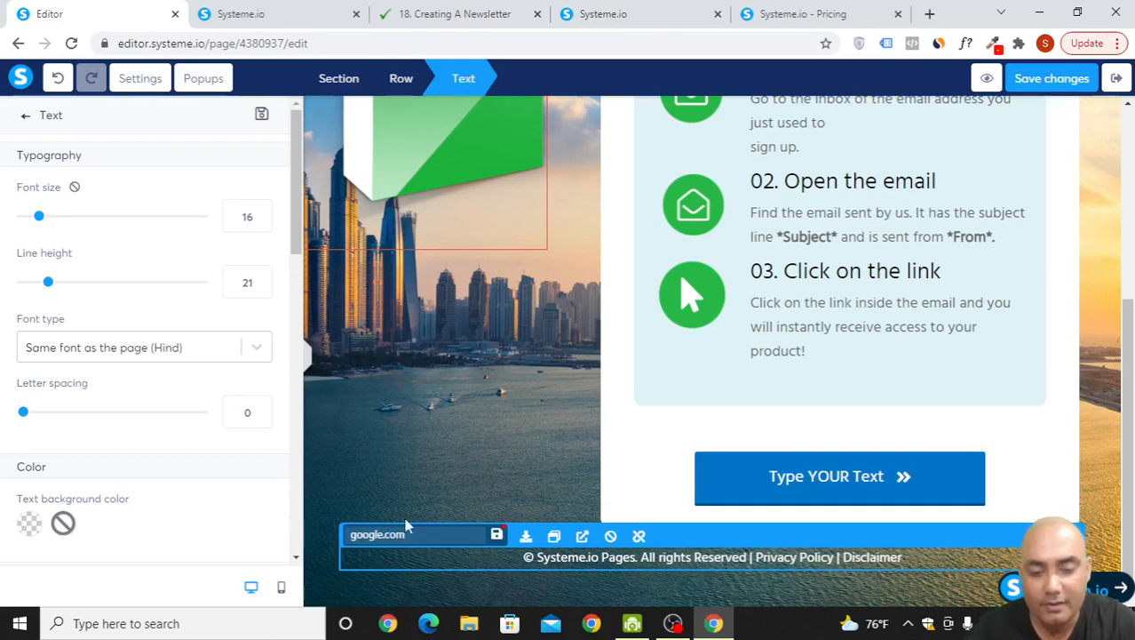
pyautogui.click(584, 539)
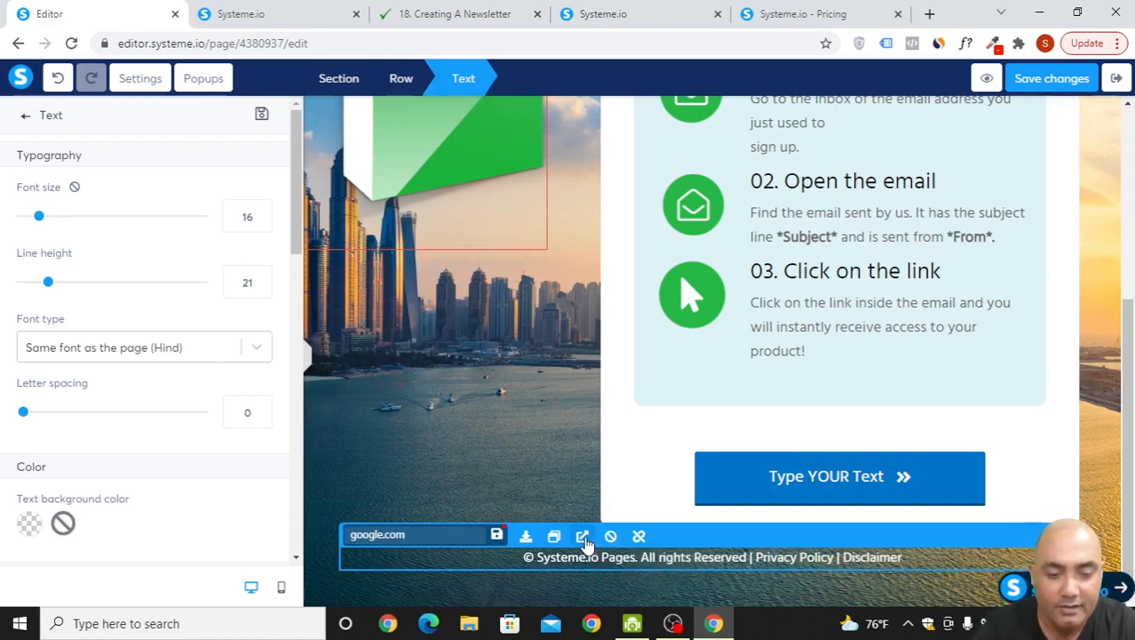
pyautogui.click(1046, 504)
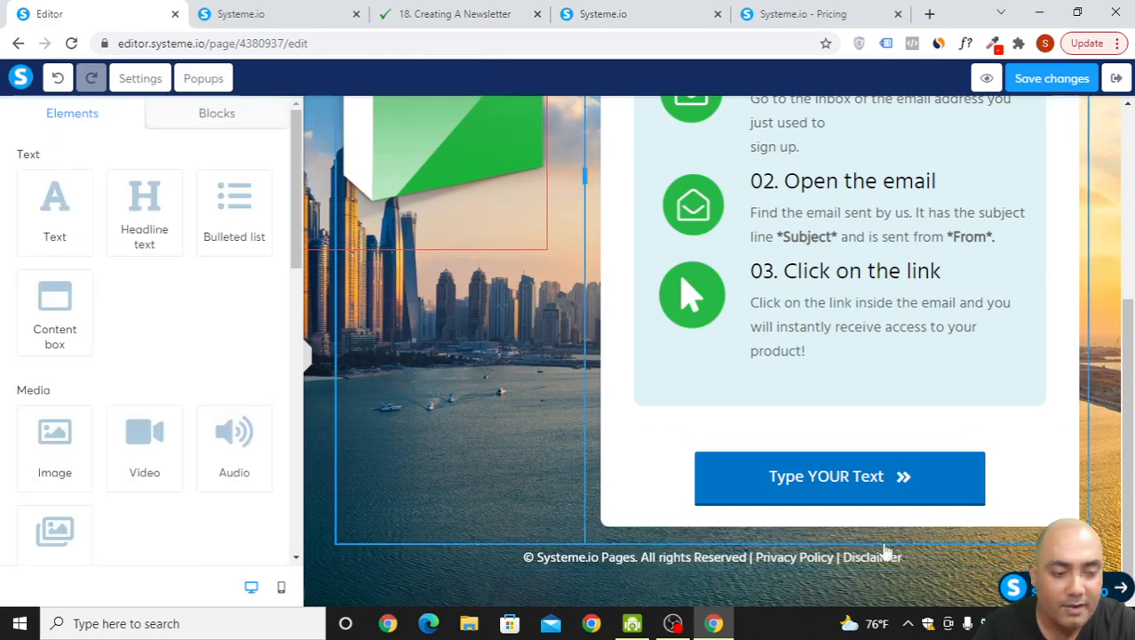
pyautogui.click(1052, 78)
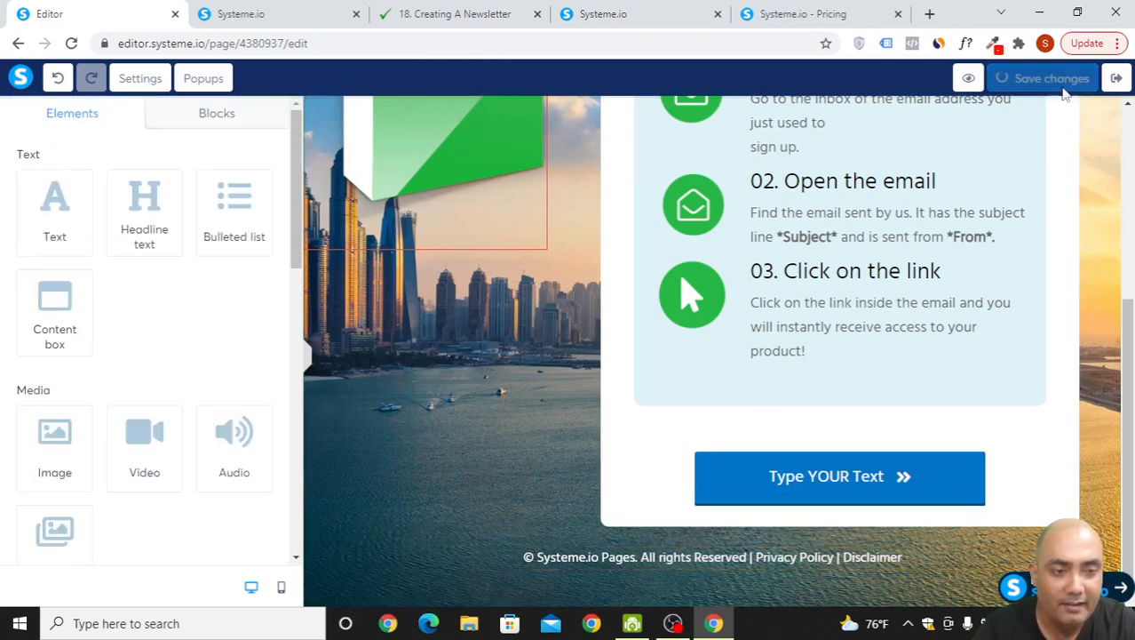
# Step: Switch to the mobile view and examine the page layout and the settings of the text under "01. Check your email inbox"
pyautogui.click(281, 589)
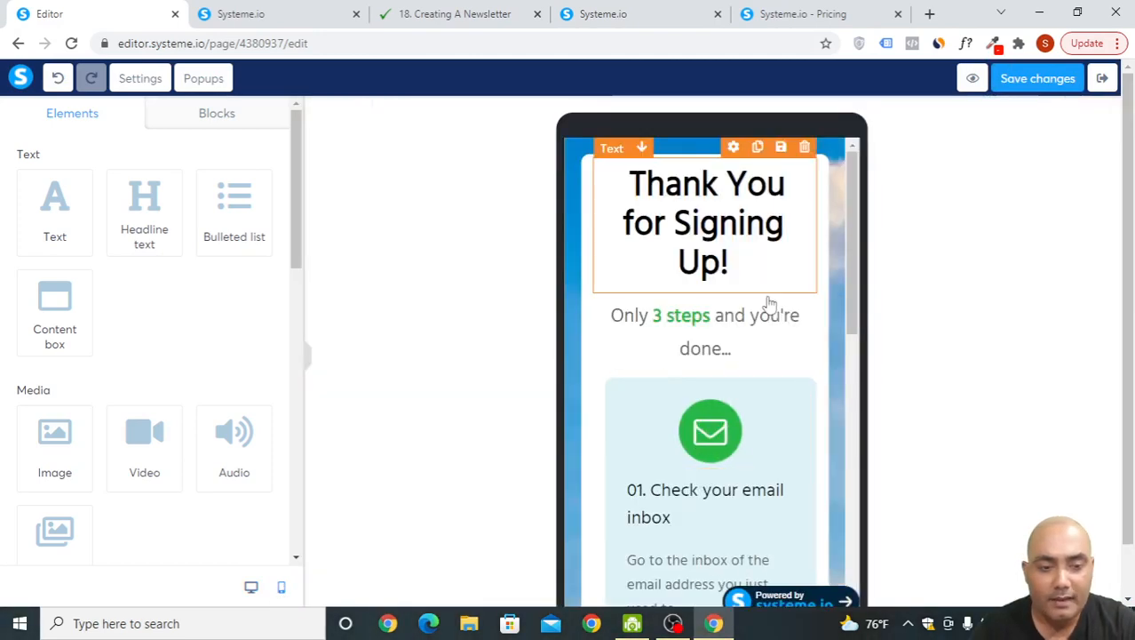
pyautogui.scroll(-4, 763, 382)
pyautogui.scroll(-1, 765, 385)
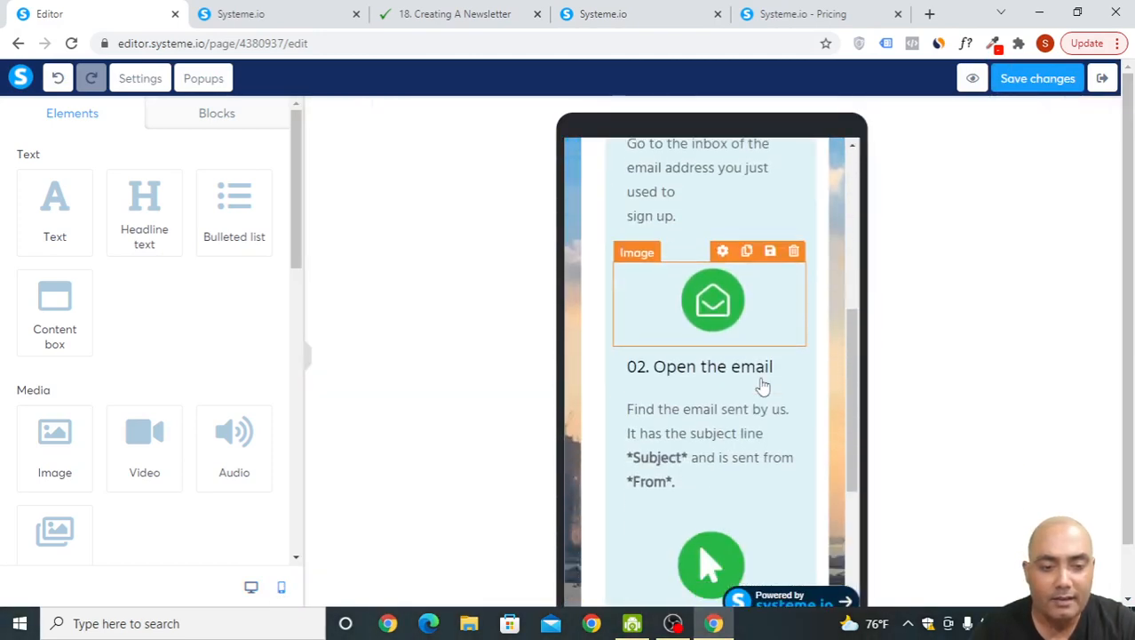
pyautogui.scroll(2, 785, 305)
pyautogui.scroll(1, 785, 304)
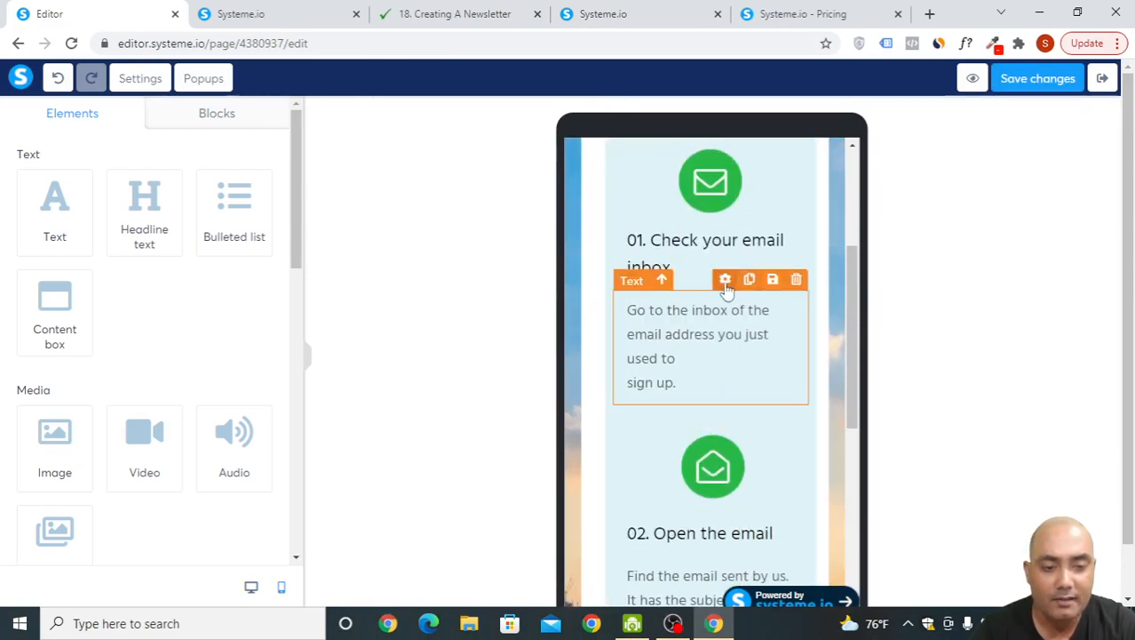
pyautogui.click(725, 298)
pyautogui.scroll(-6, 149, 342)
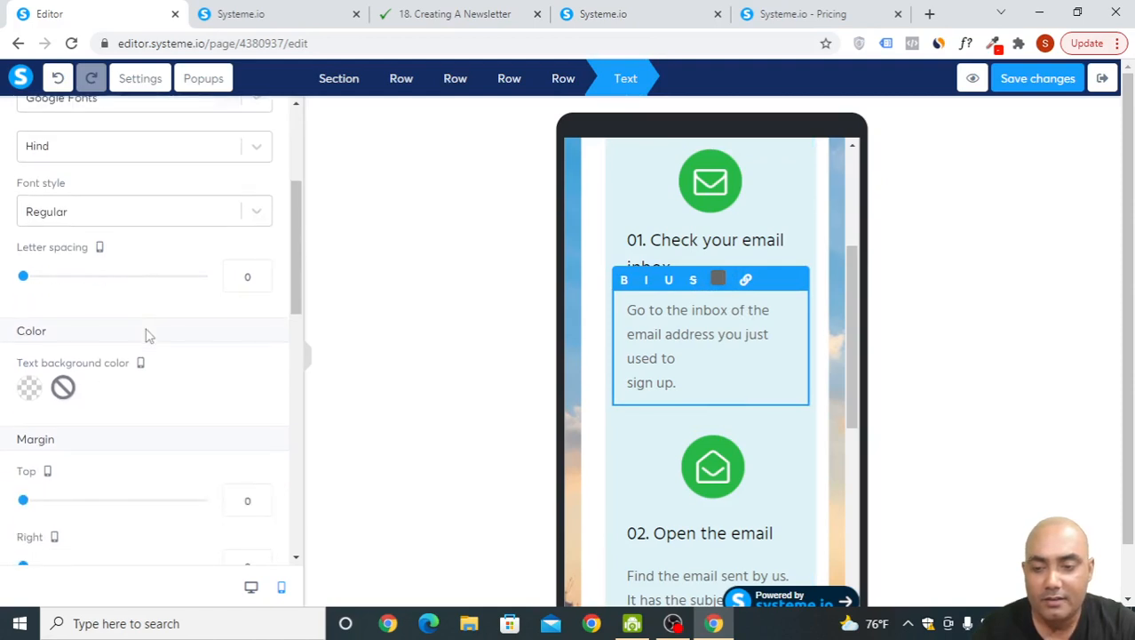
pyautogui.scroll(-4, 148, 346)
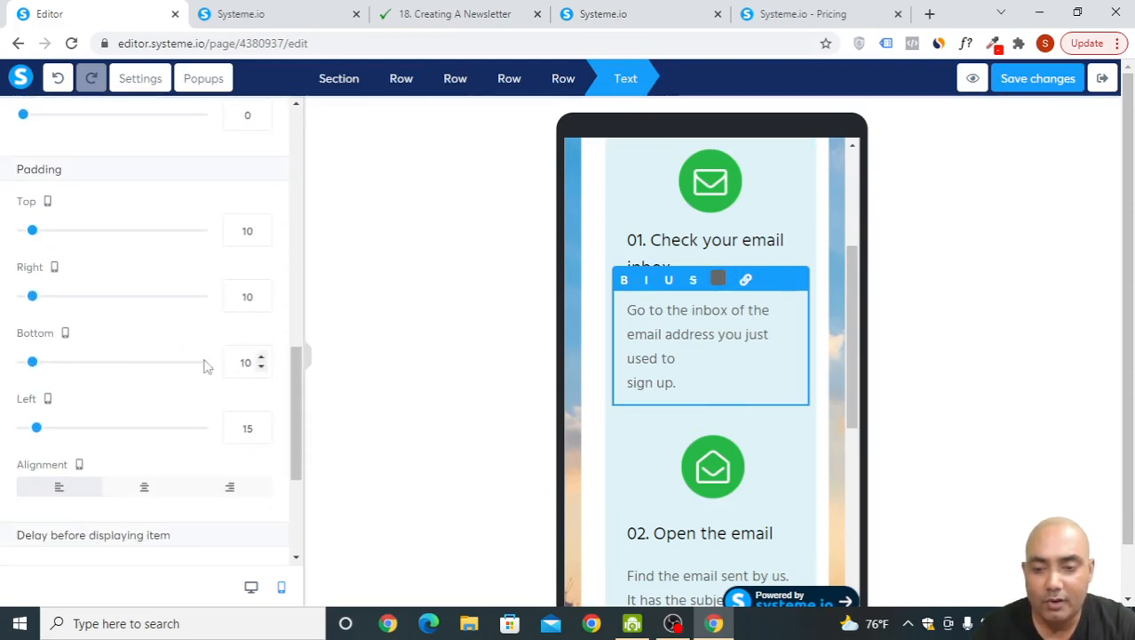
# Step: Set the bottom padding of the text under "01. Check your email inbox" and the open-envelope image's top margin to 0, and save the page
pyautogui.moveTo(29, 364); pyautogui.dragTo(8, 364)
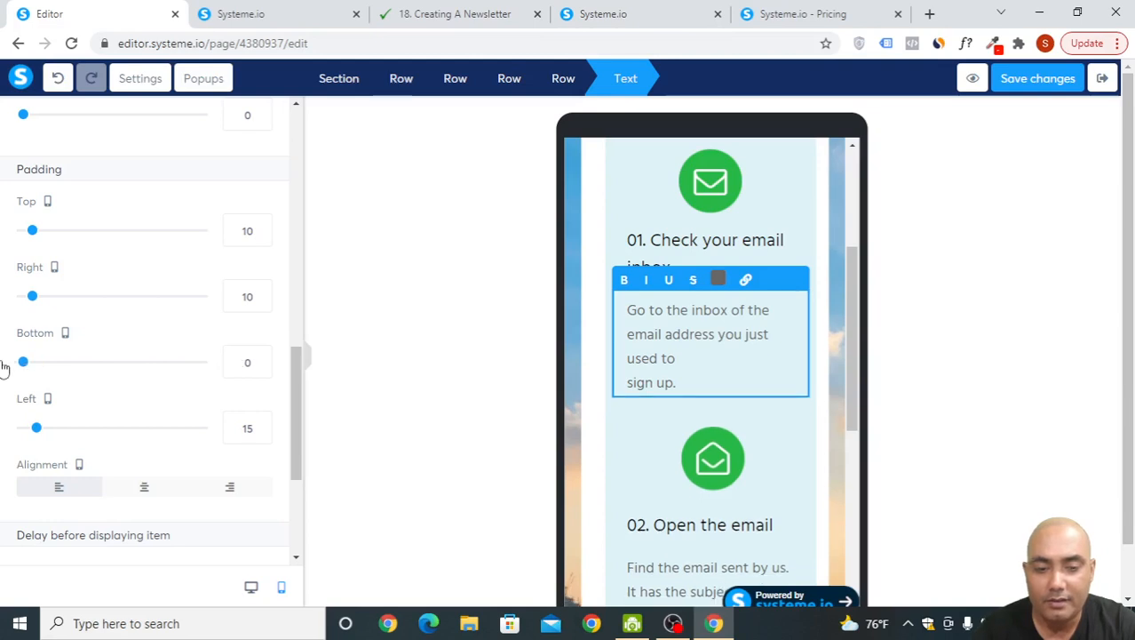
pyautogui.click(759, 440)
pyautogui.click(716, 424)
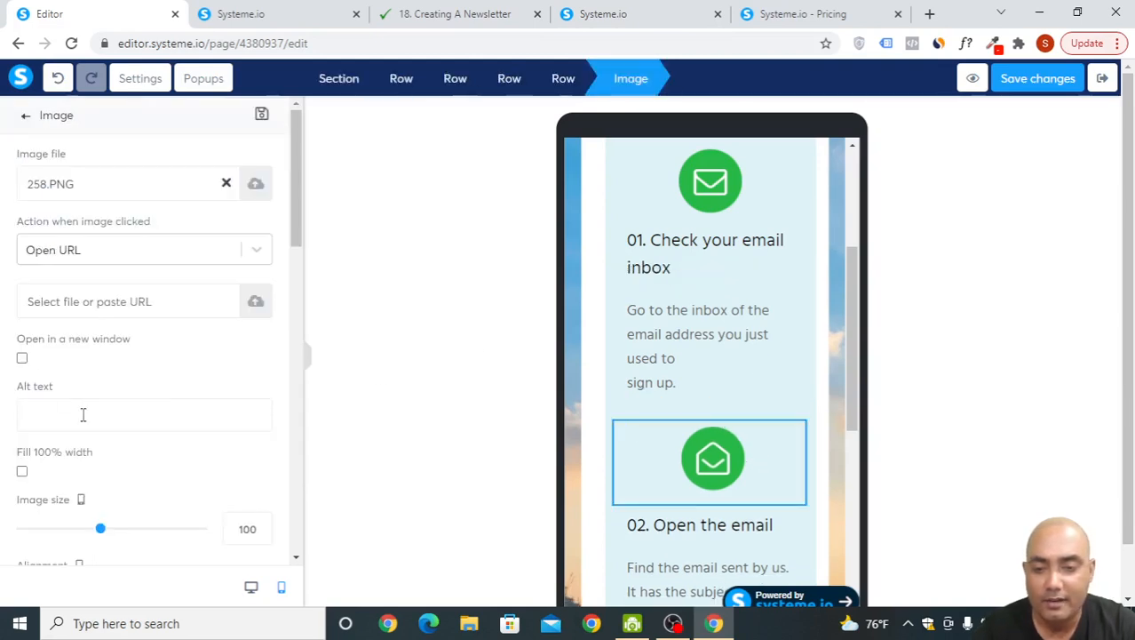
pyautogui.scroll(-4, 124, 446)
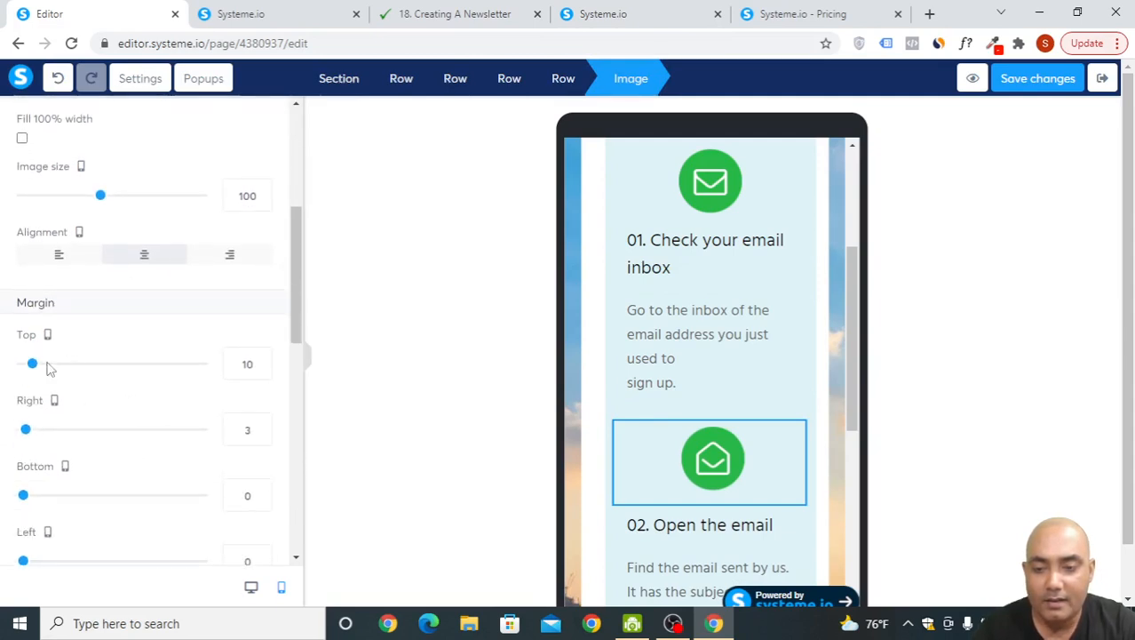
pyautogui.moveTo(33, 365); pyautogui.dragTo(3, 368)
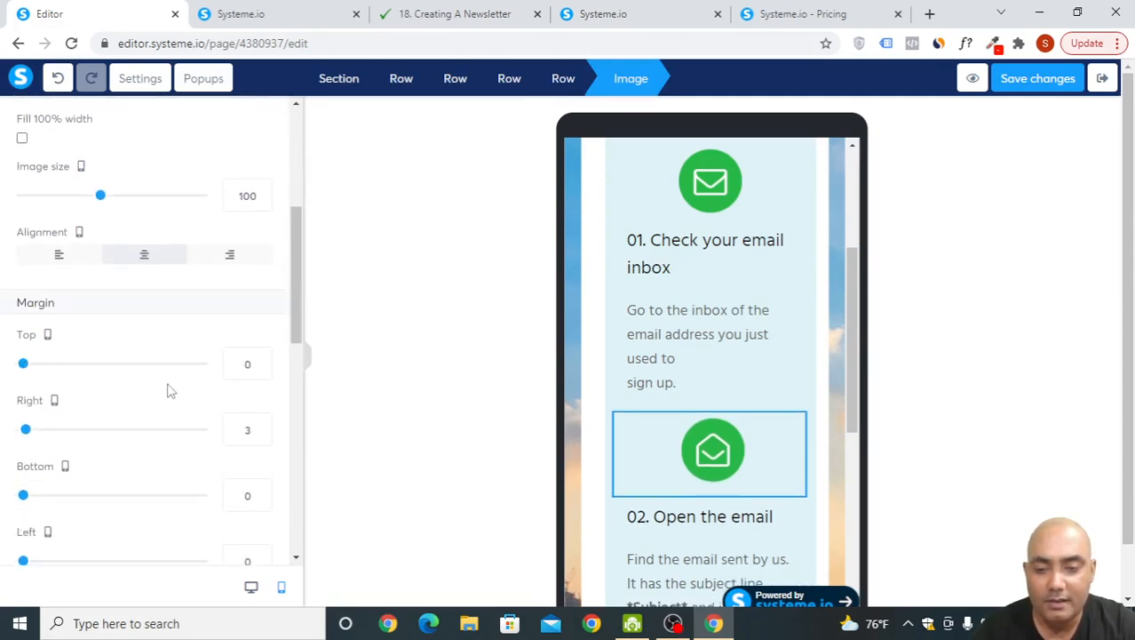
pyautogui.scroll(-6, 177, 400)
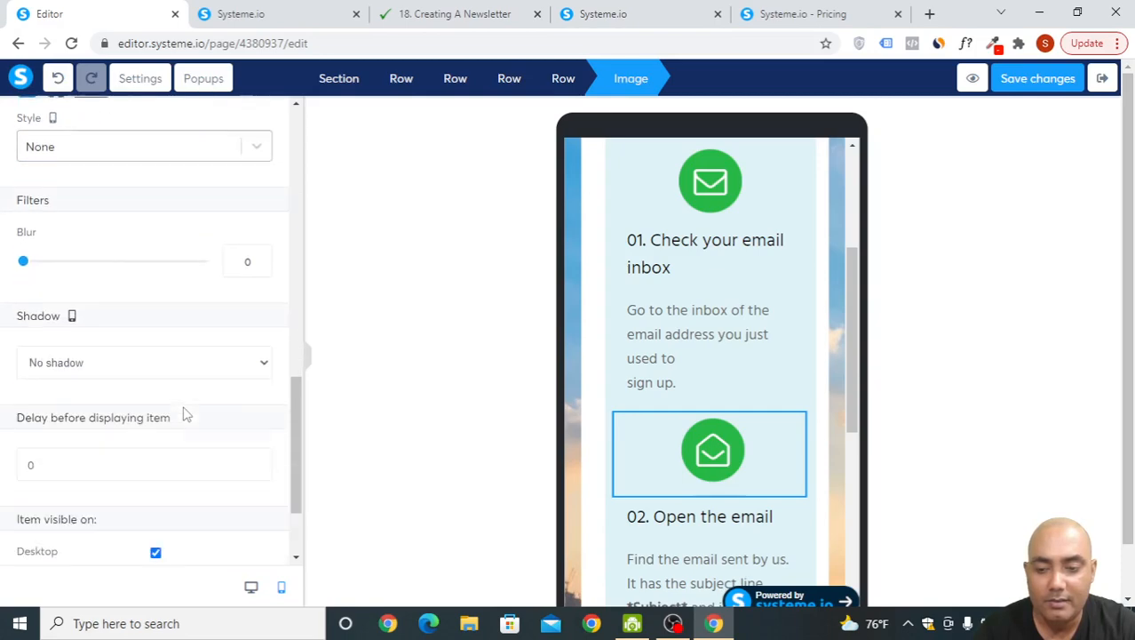
pyautogui.click(1050, 82)
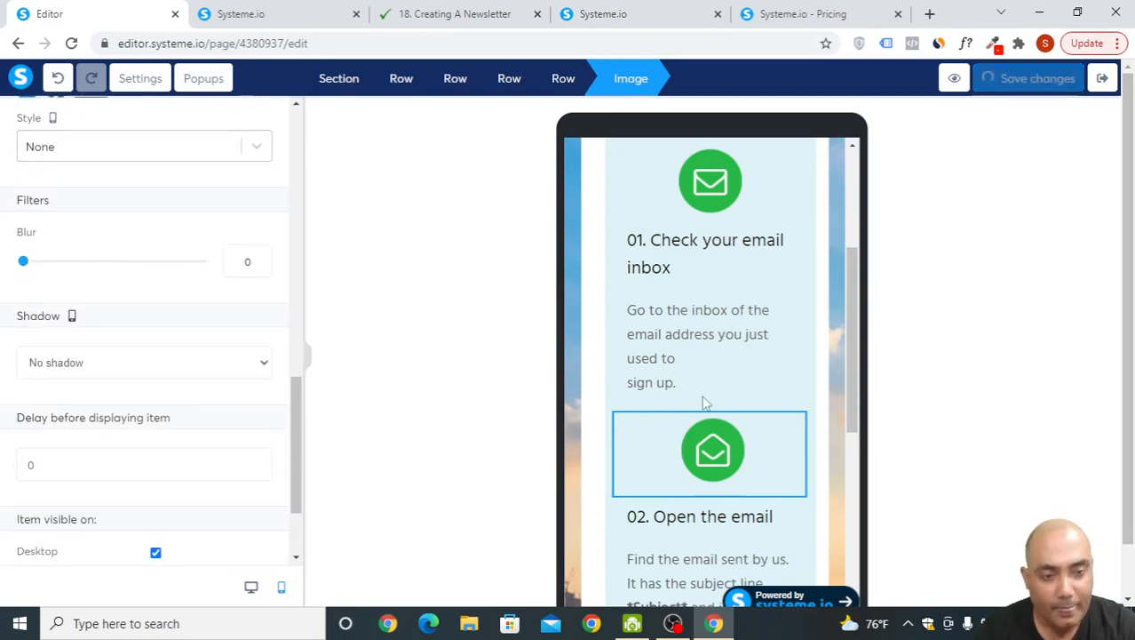
# Step: Review the thank you page's mobile layout down to the footer, save the page and exit the editor
pyautogui.scroll(3, 750, 337)
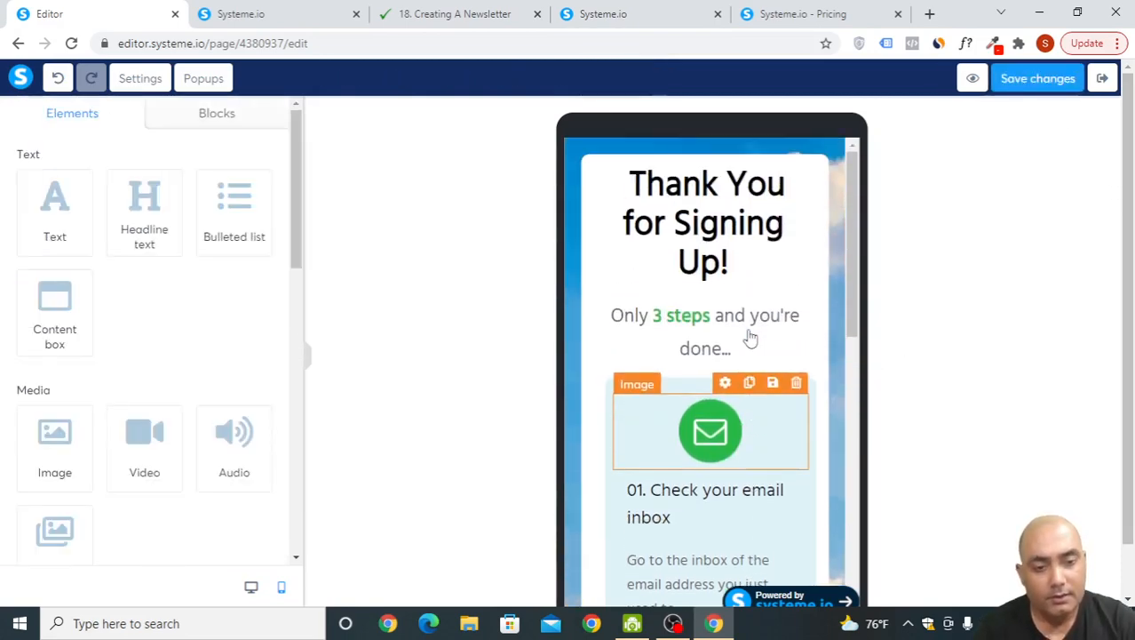
pyautogui.scroll(-5, 751, 338)
pyautogui.scroll(-3, 750, 337)
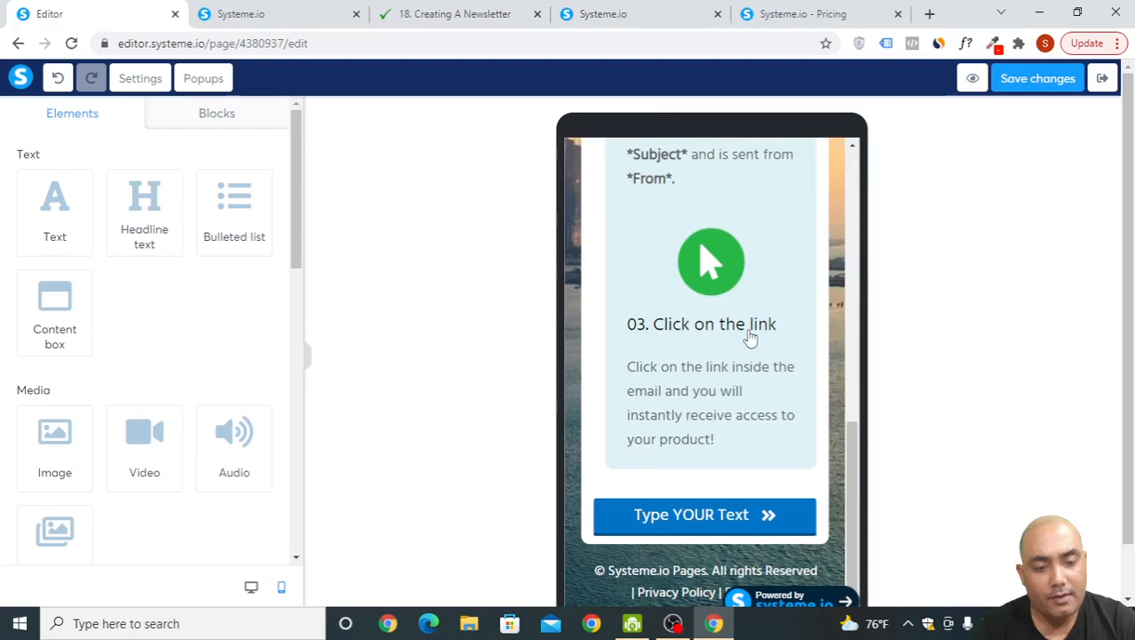
pyautogui.click(1068, 82)
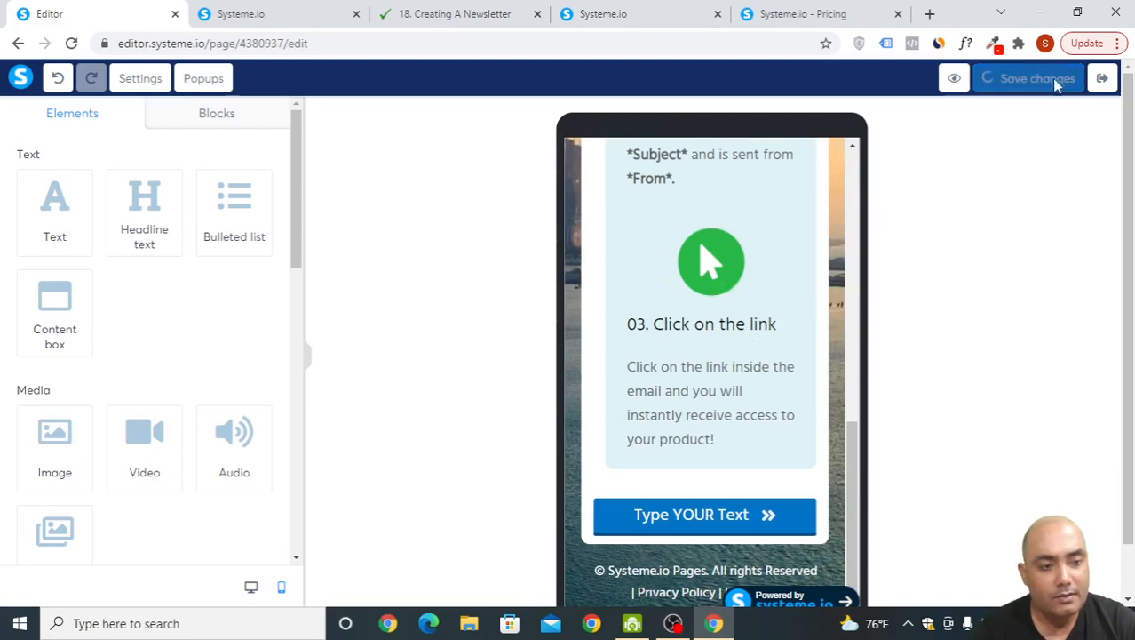
pyautogui.click(1103, 78)
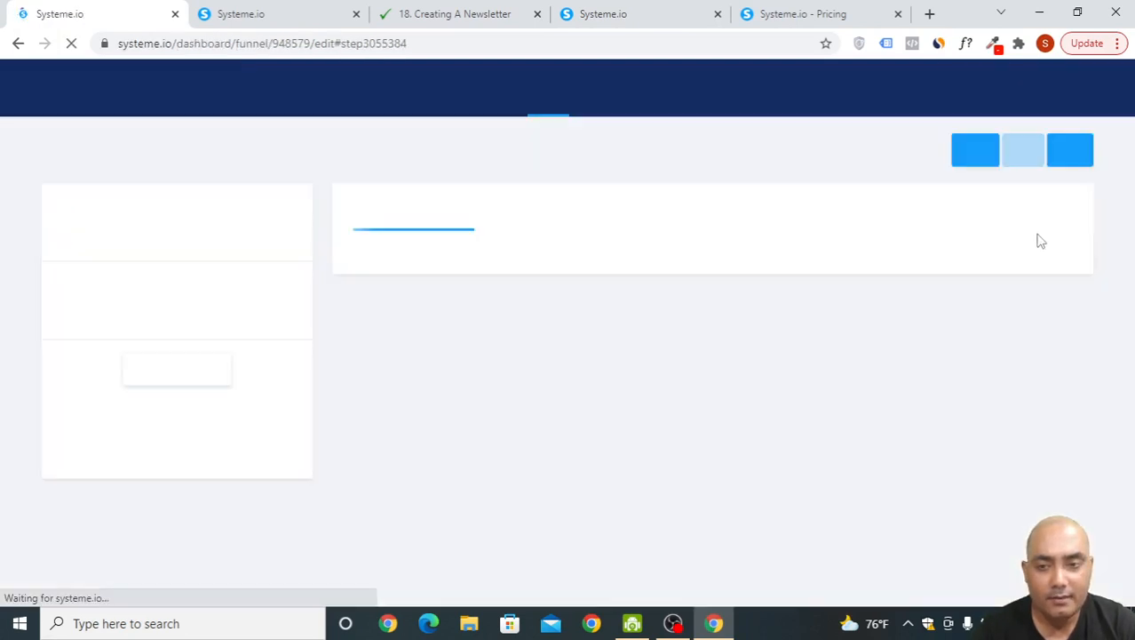
# Step: Open the squeeze page for editing in mobile view, set the free report book image's size to 255 and save the page
pyautogui.click(198, 215)
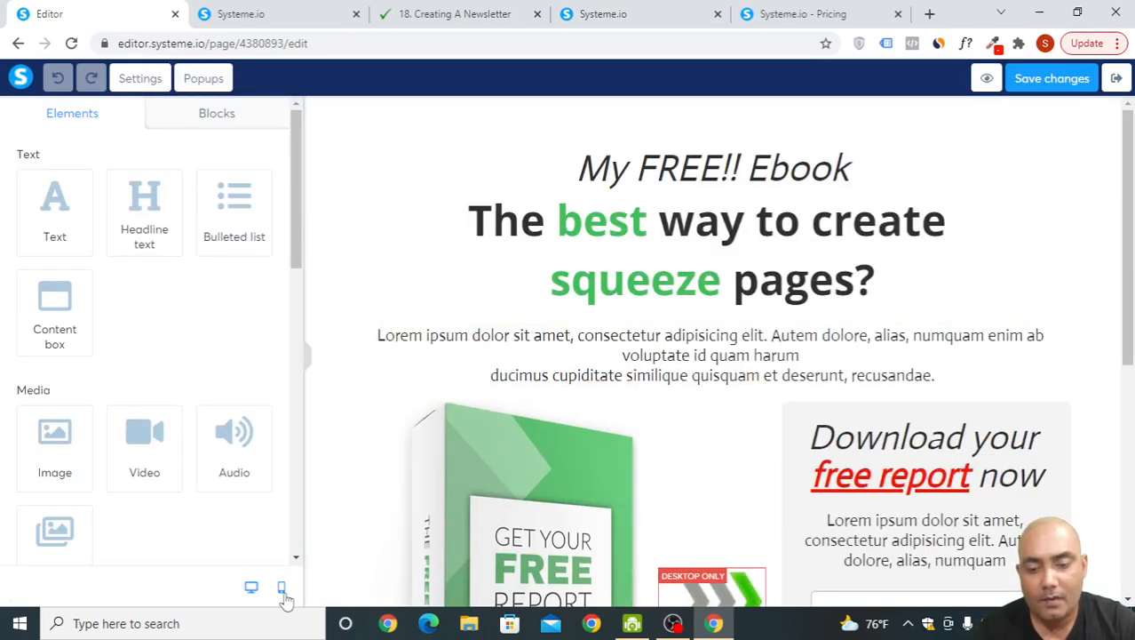
pyautogui.click(282, 590)
pyautogui.scroll(-5, 813, 391)
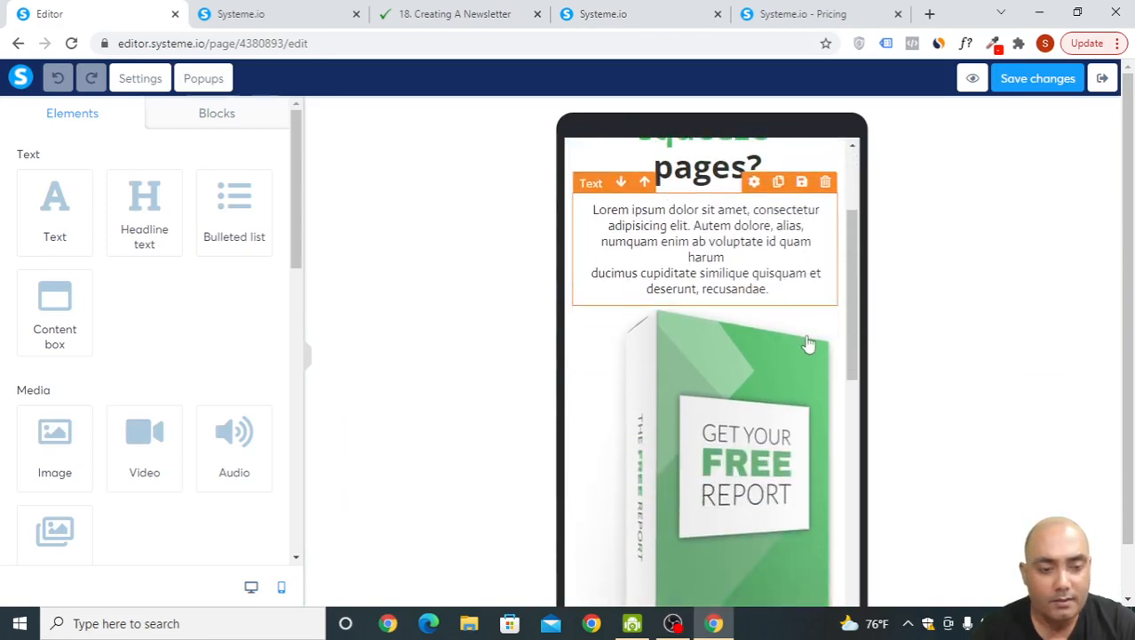
pyautogui.scroll(-3, 808, 361)
pyautogui.scroll(5, 804, 360)
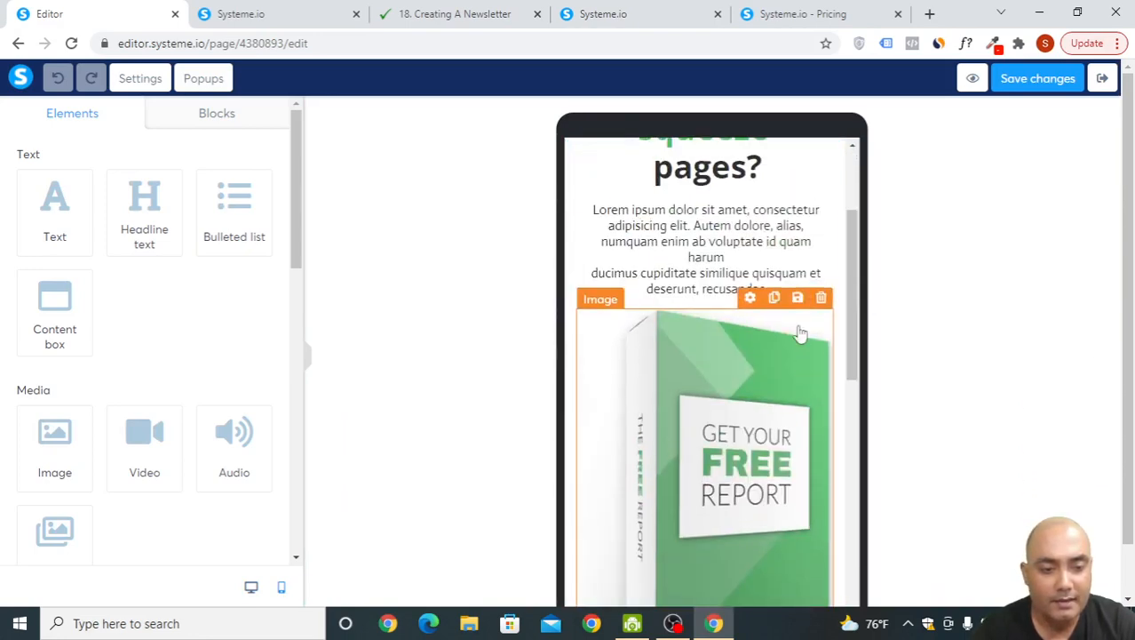
pyautogui.click(751, 298)
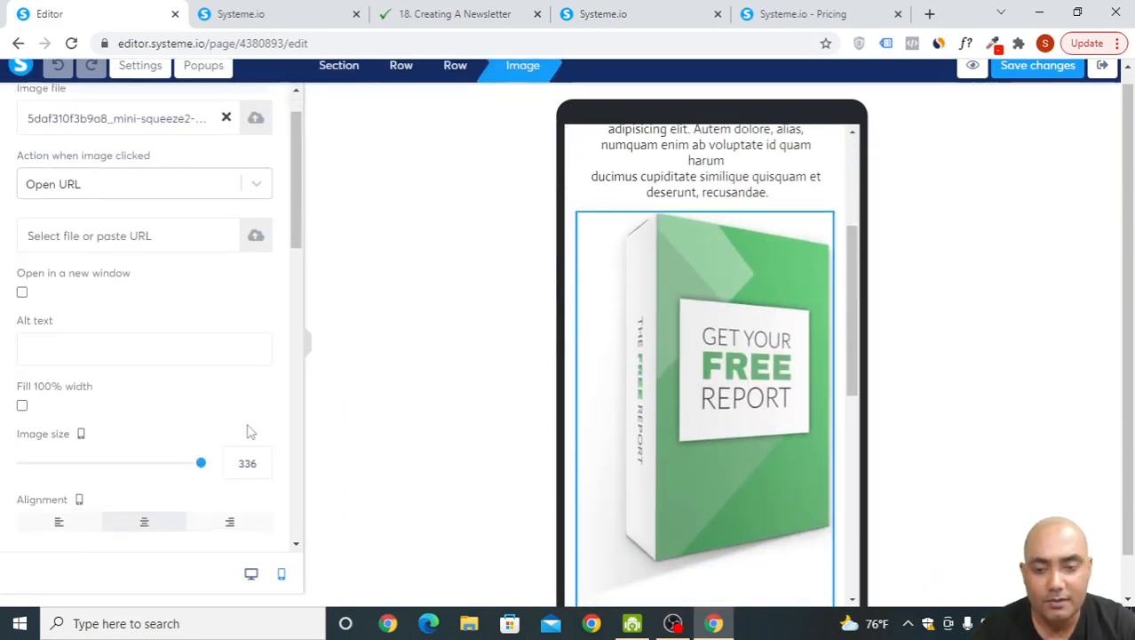
pyautogui.moveTo(190, 434); pyautogui.dragTo(170, 432)
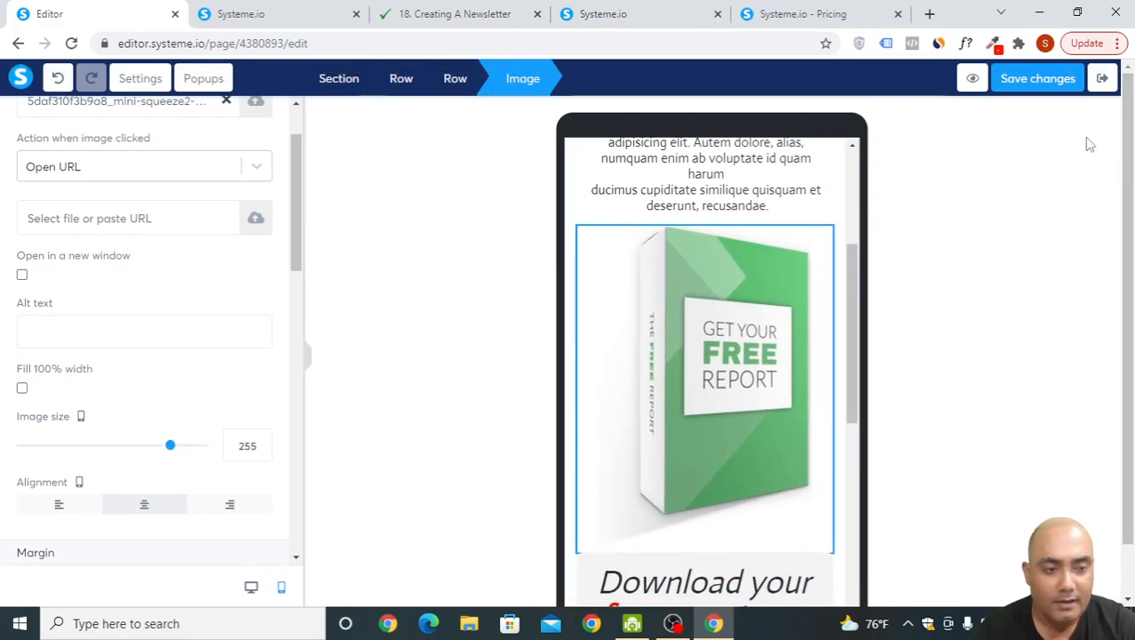
pyautogui.click(1038, 66)
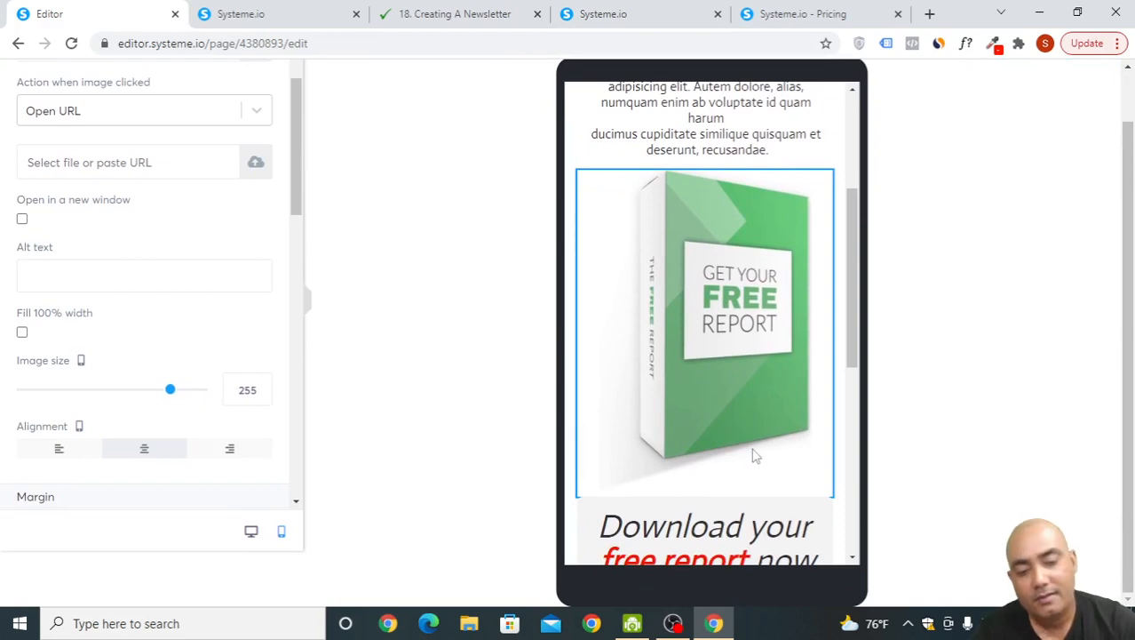
# Step: Check the rest of the squeeze page's mobile layout, save it again and exit to the funnel
pyautogui.scroll(-4, 753, 453)
pyautogui.scroll(-2, 755, 450)
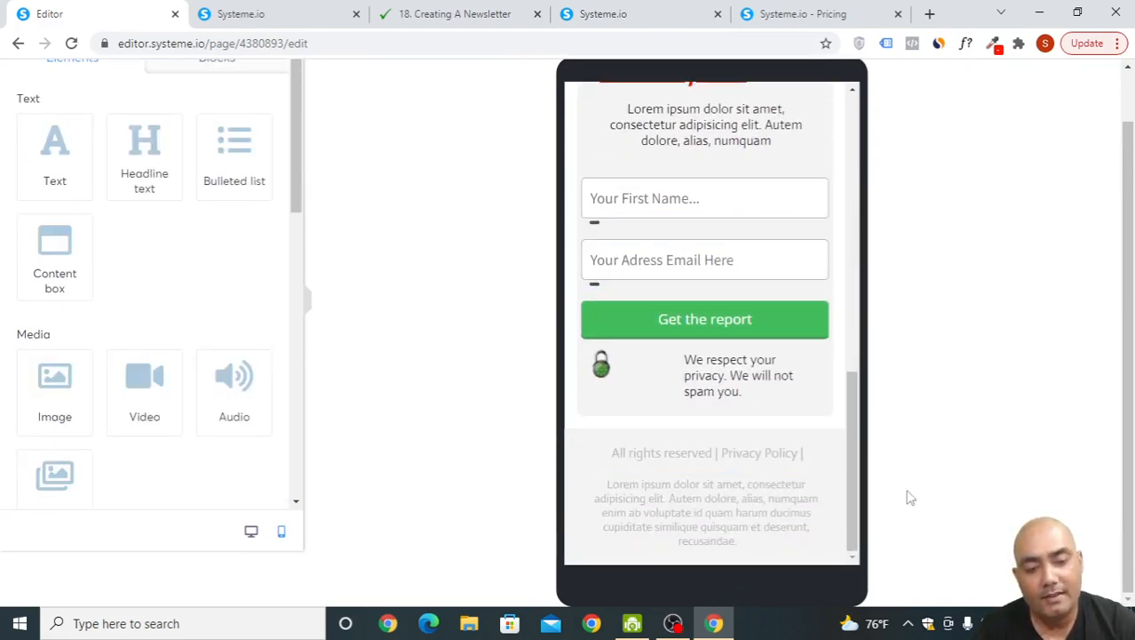
pyautogui.scroll(9, 738, 435)
pyautogui.scroll(1, 1129, 294)
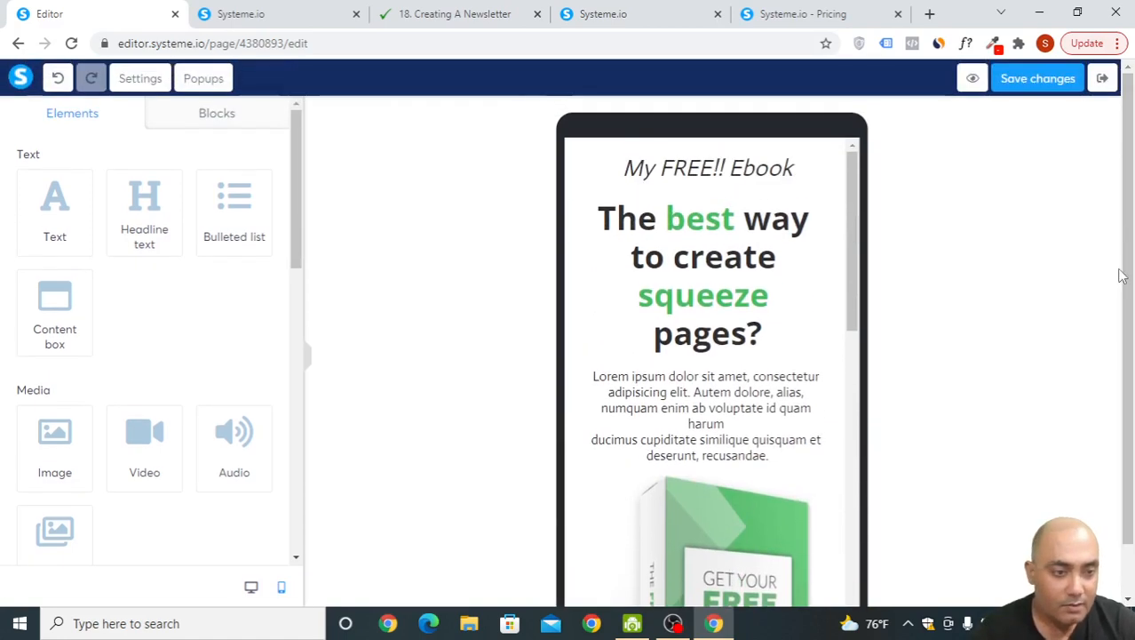
pyautogui.click(1053, 80)
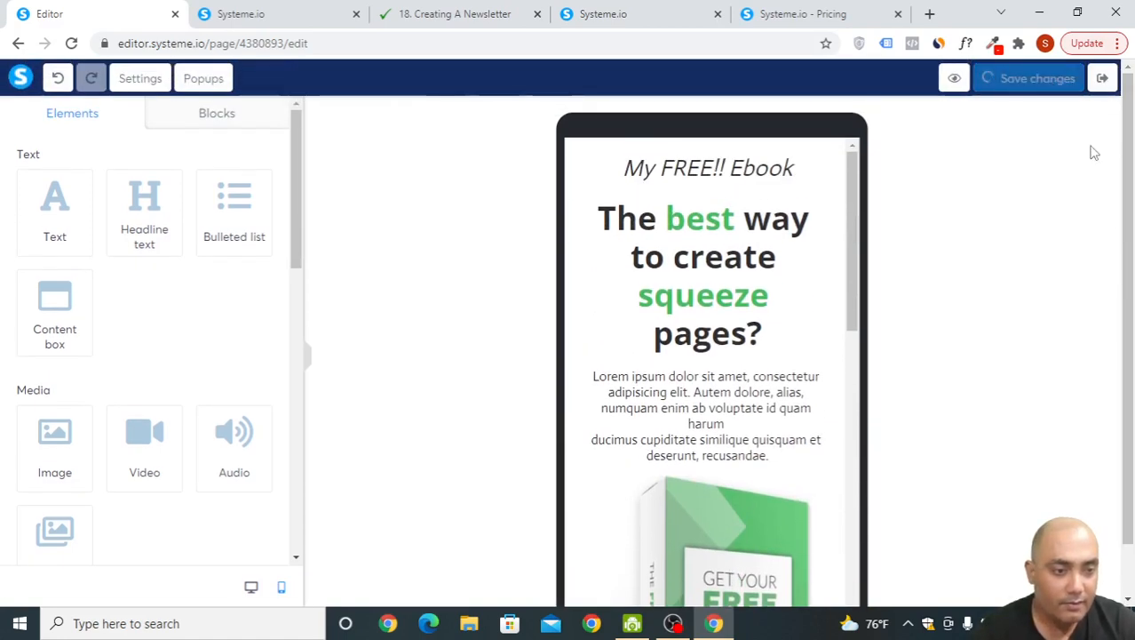
pyautogui.click(1106, 80)
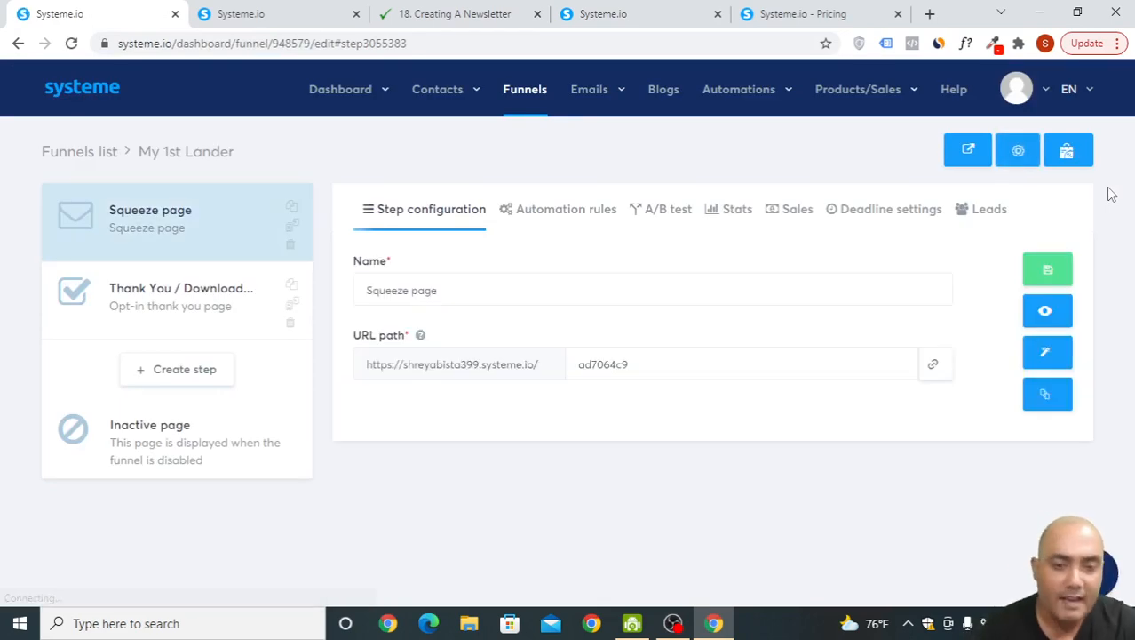
# Step: Create a new contact tag named "My 1st Ebook Email List"
pyautogui.moveTo(475, 96)
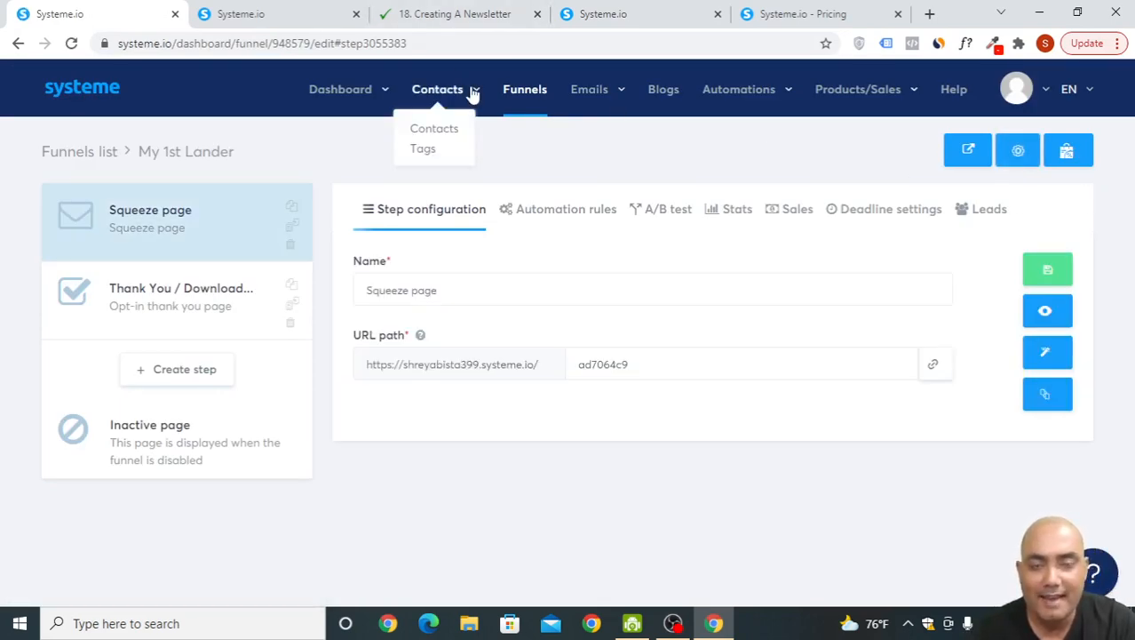
pyautogui.click(424, 149)
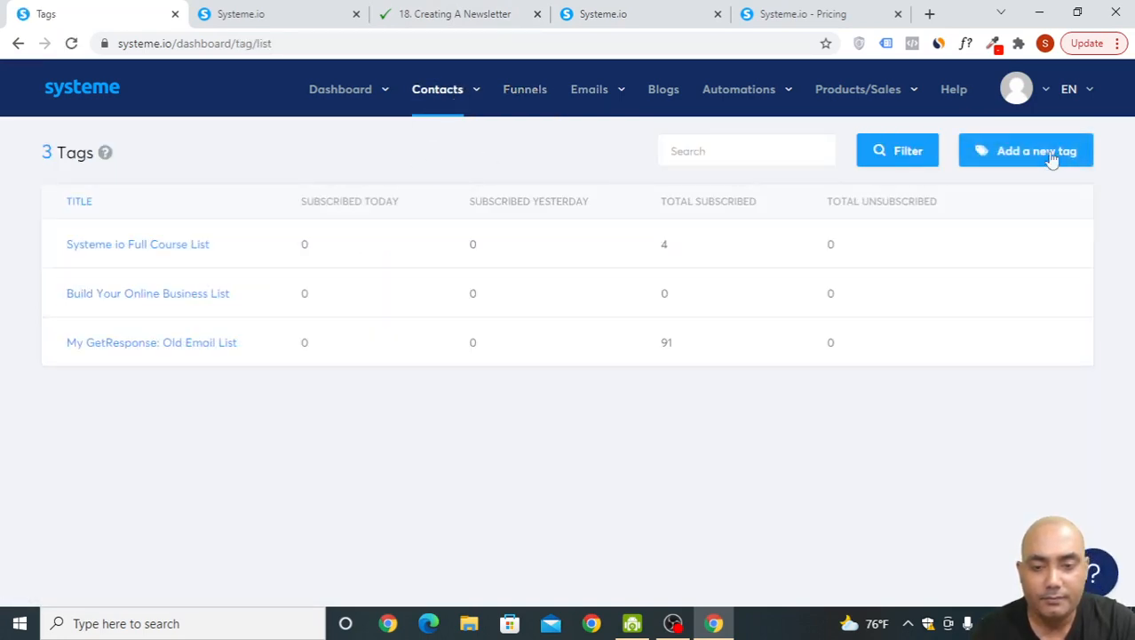
pyautogui.click(1056, 153)
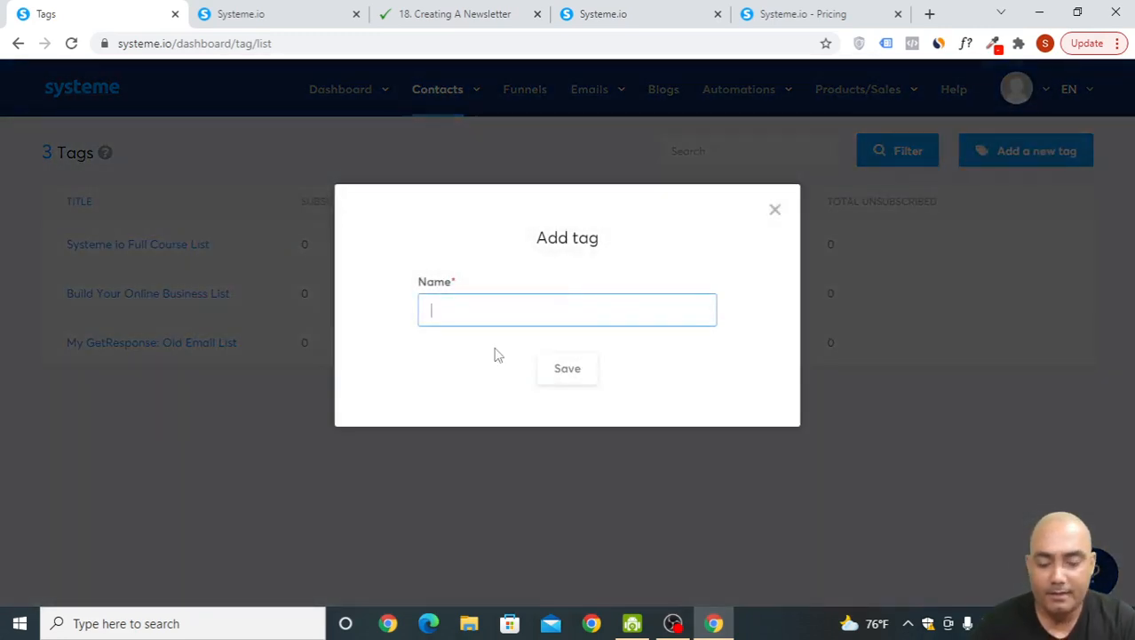
pyautogui.write('My 1st Ebook Email List')
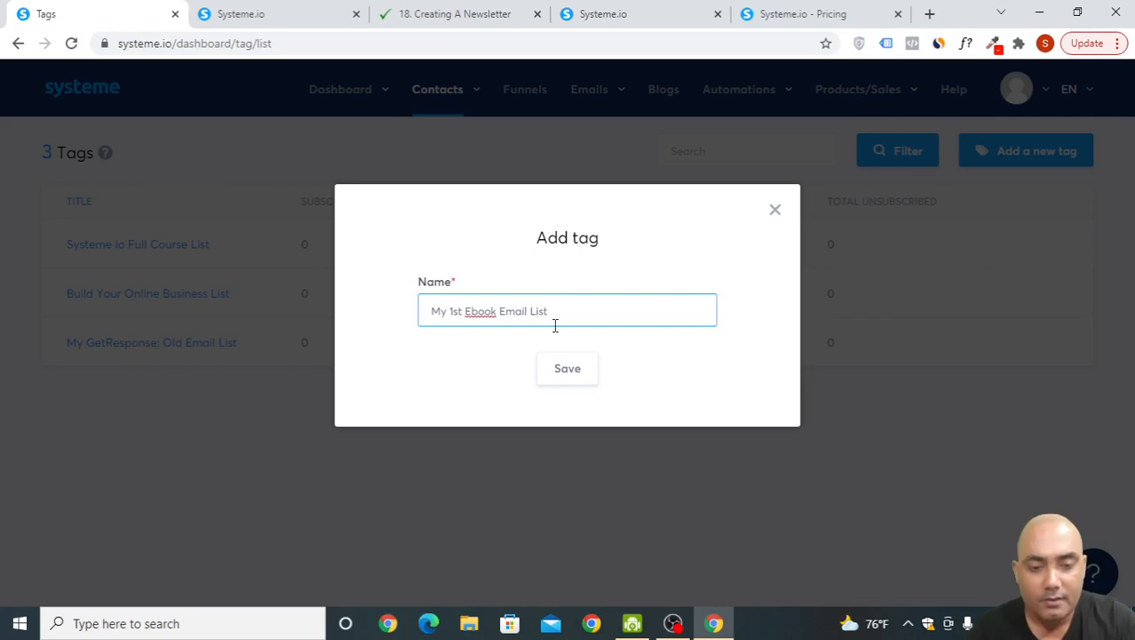
pyautogui.click(553, 373)
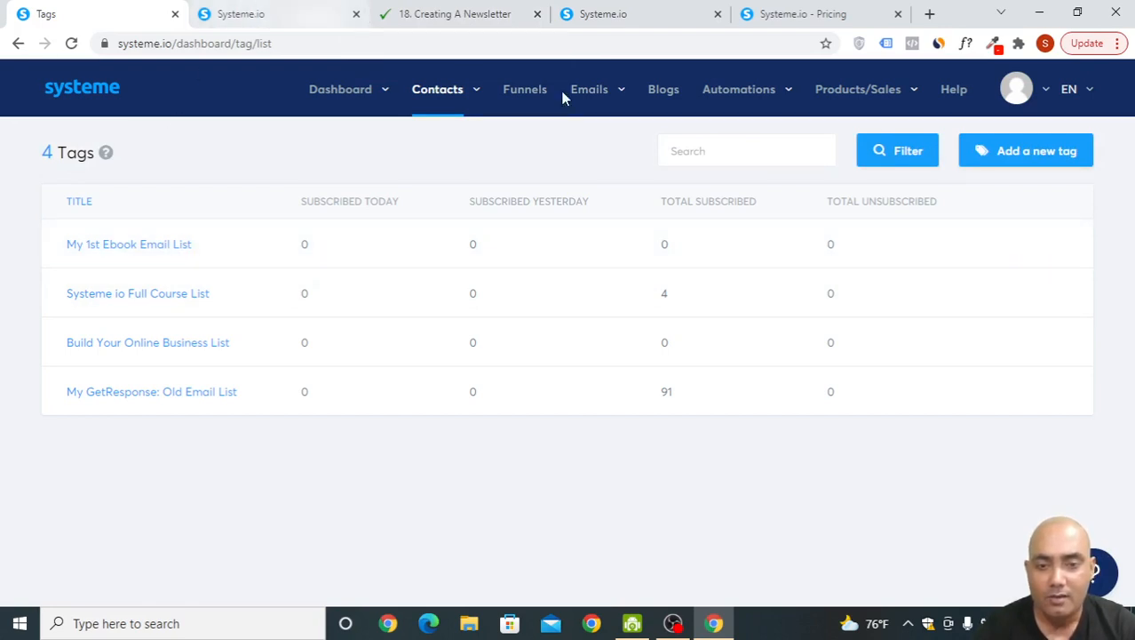
# Step: Reopen the My 1st Lander funnel, rename its squeeze page step to "My 1st Ebook" and save the step
pyautogui.click(533, 96)
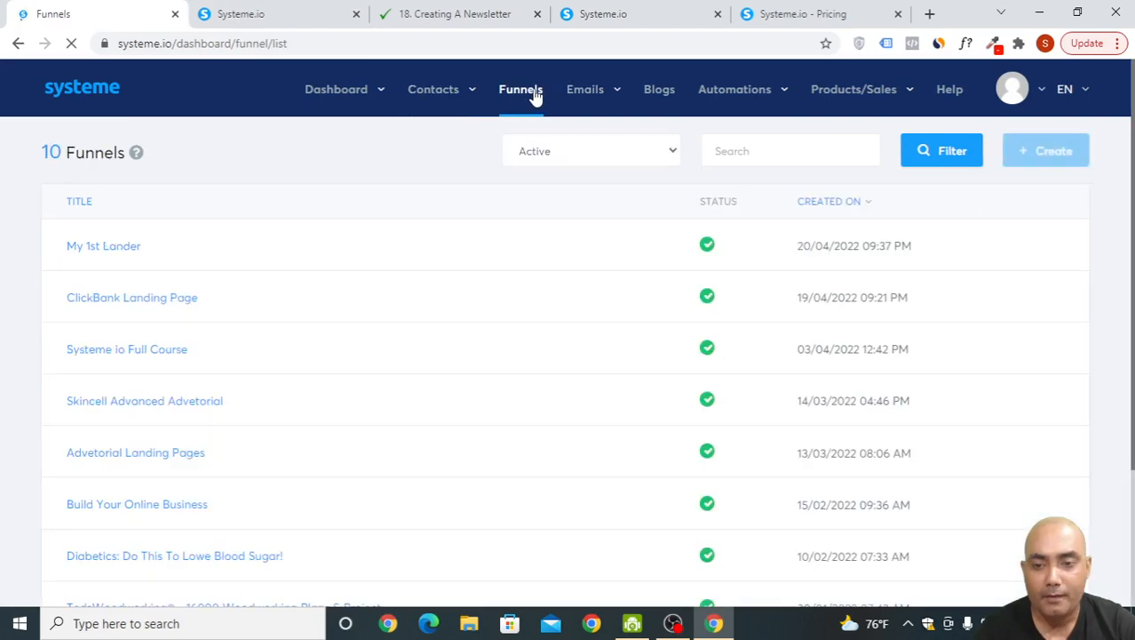
pyautogui.click(116, 256)
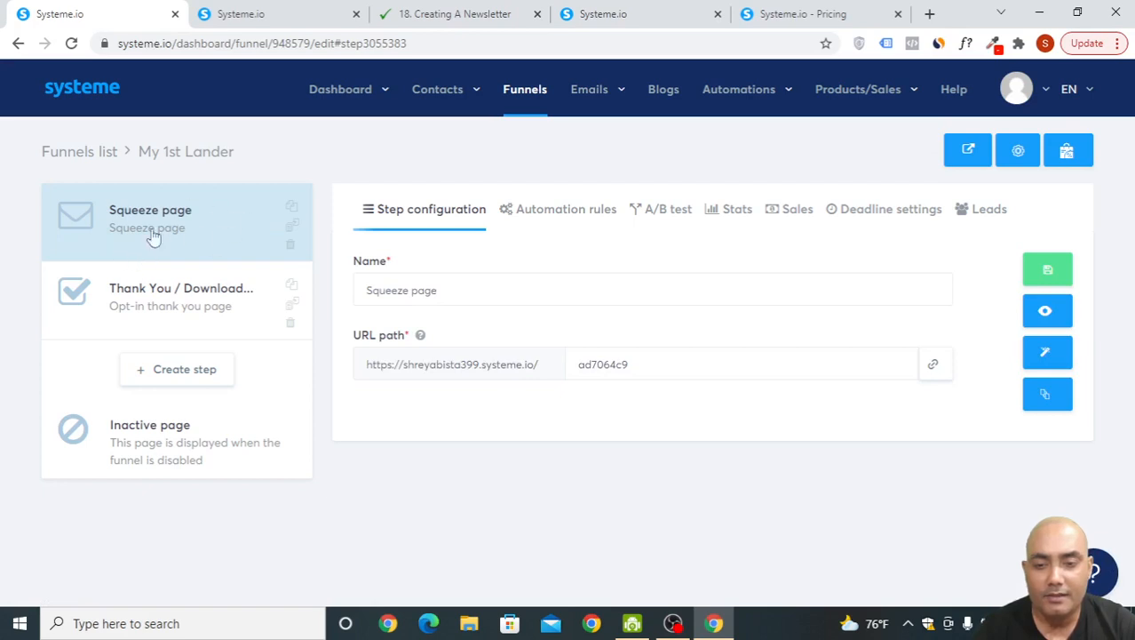
pyautogui.moveTo(448, 291); pyautogui.dragTo(201, 315)
pyautogui.click(469, 293)
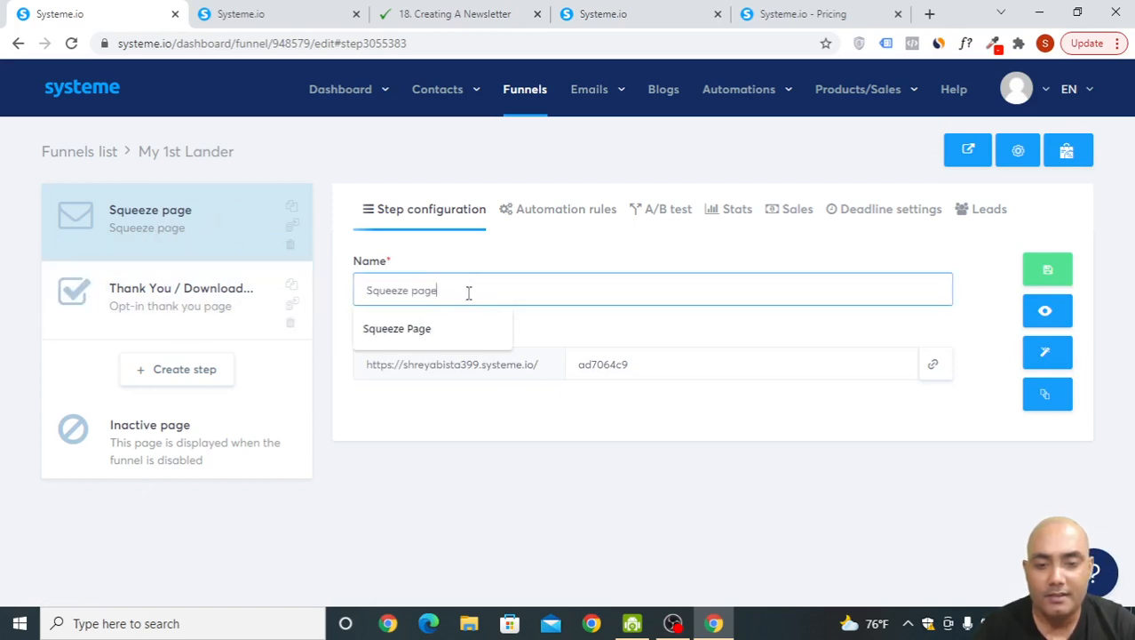
pyautogui.moveTo(417, 297); pyautogui.dragTo(361, 297)
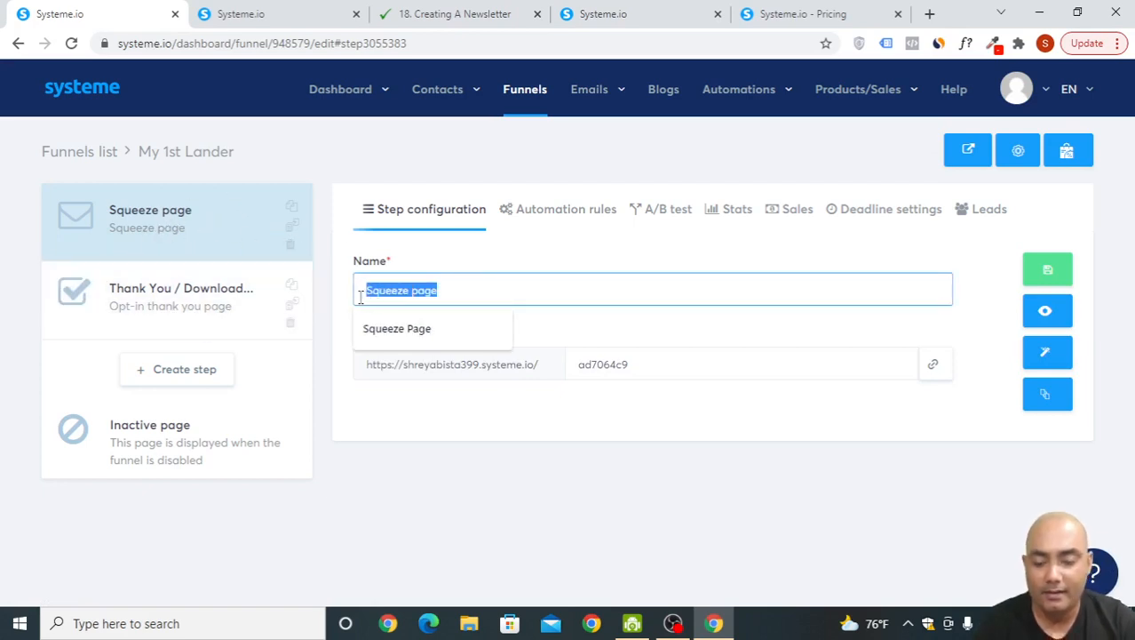
pyautogui.write('My 1st Ebook')
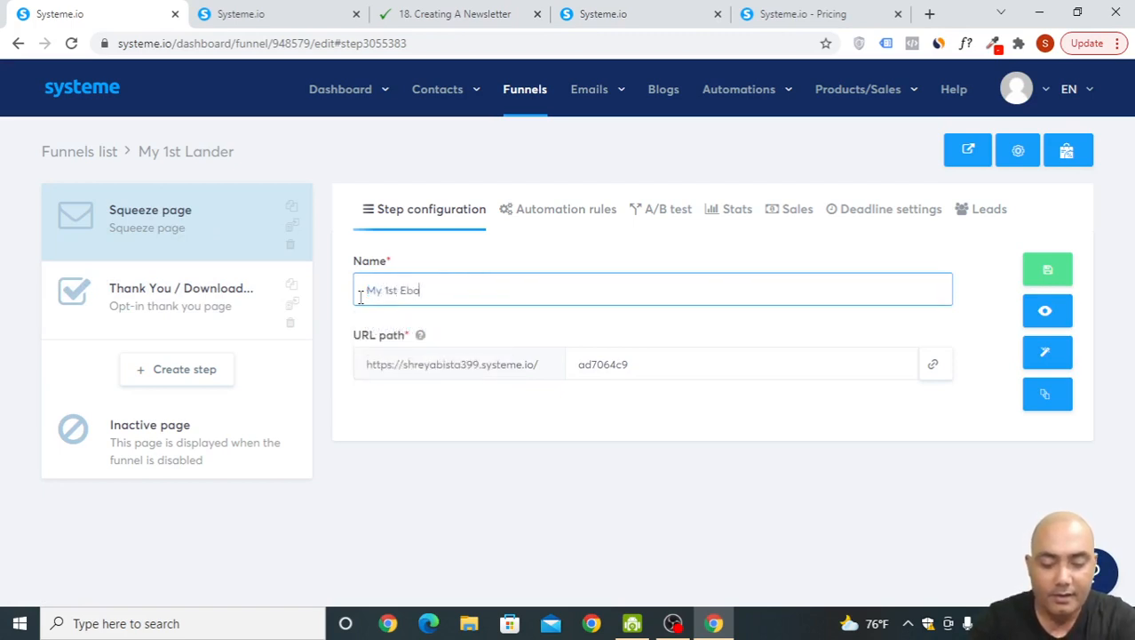
pyautogui.click(1040, 268)
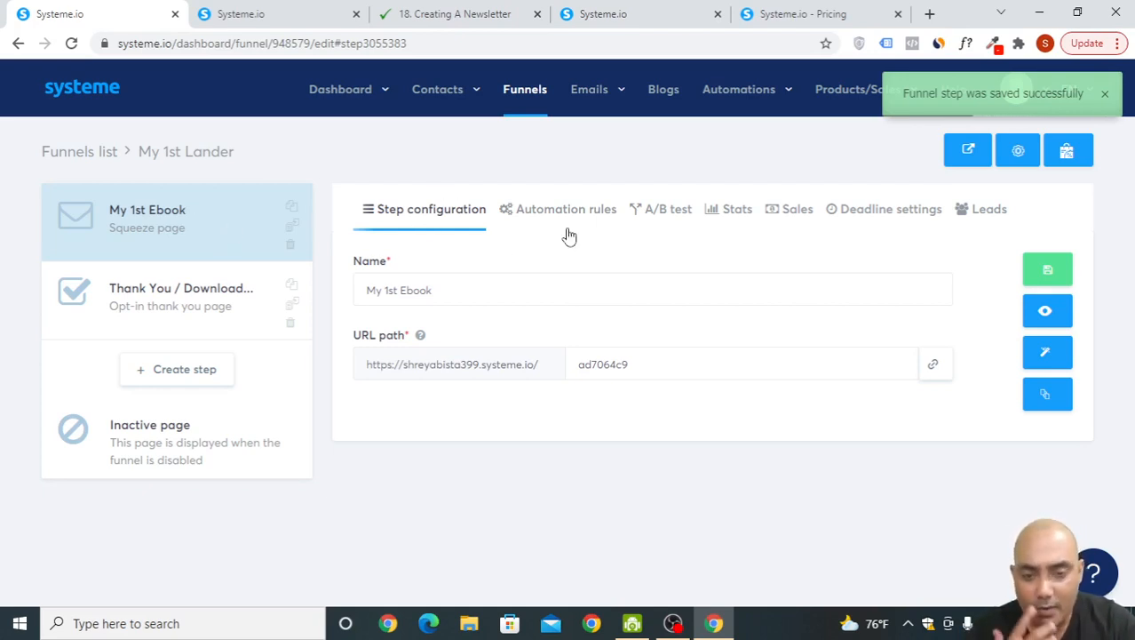
# Step: Start a new automation rule for the My 1st Ebook step with the "Funnel step form subscribed" trigger
pyautogui.moveTo(473, 106)
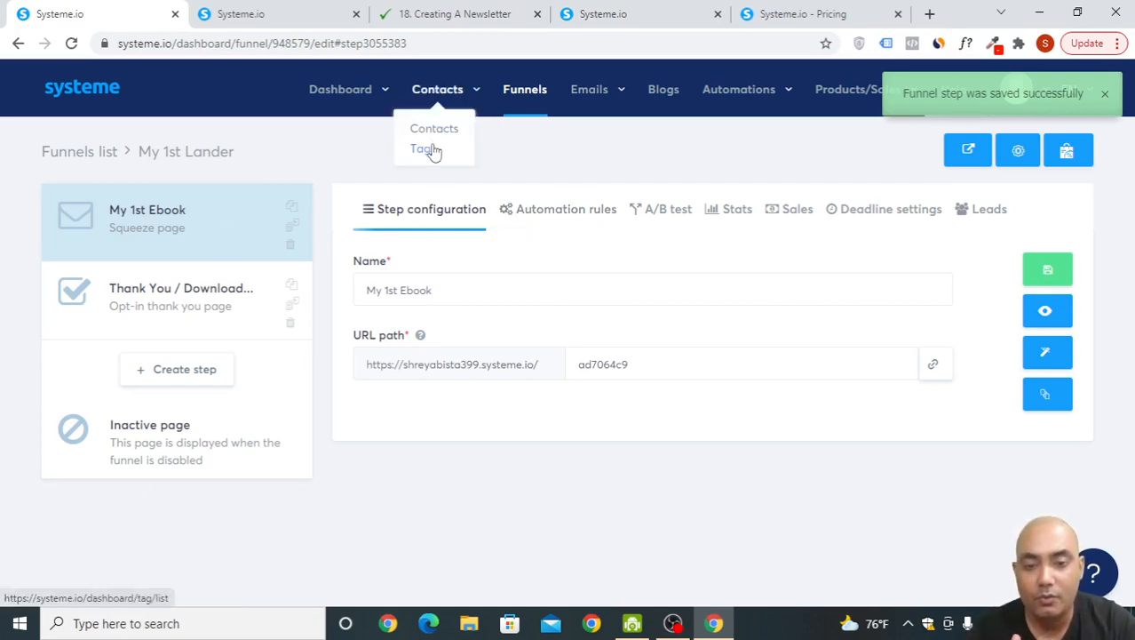
pyautogui.click(549, 221)
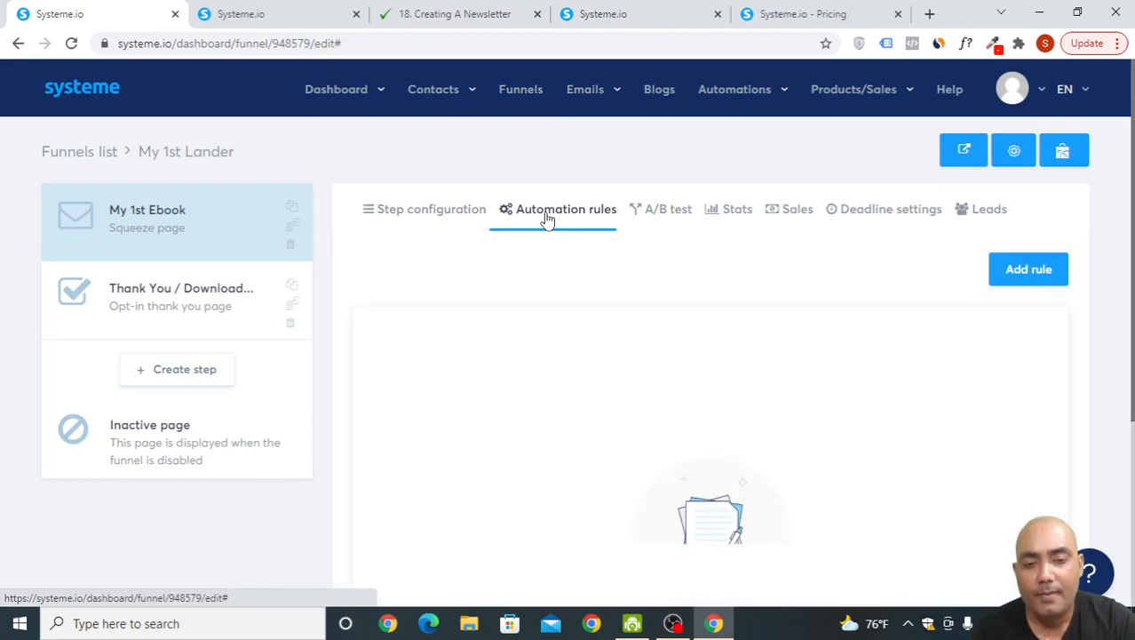
pyautogui.click(1040, 271)
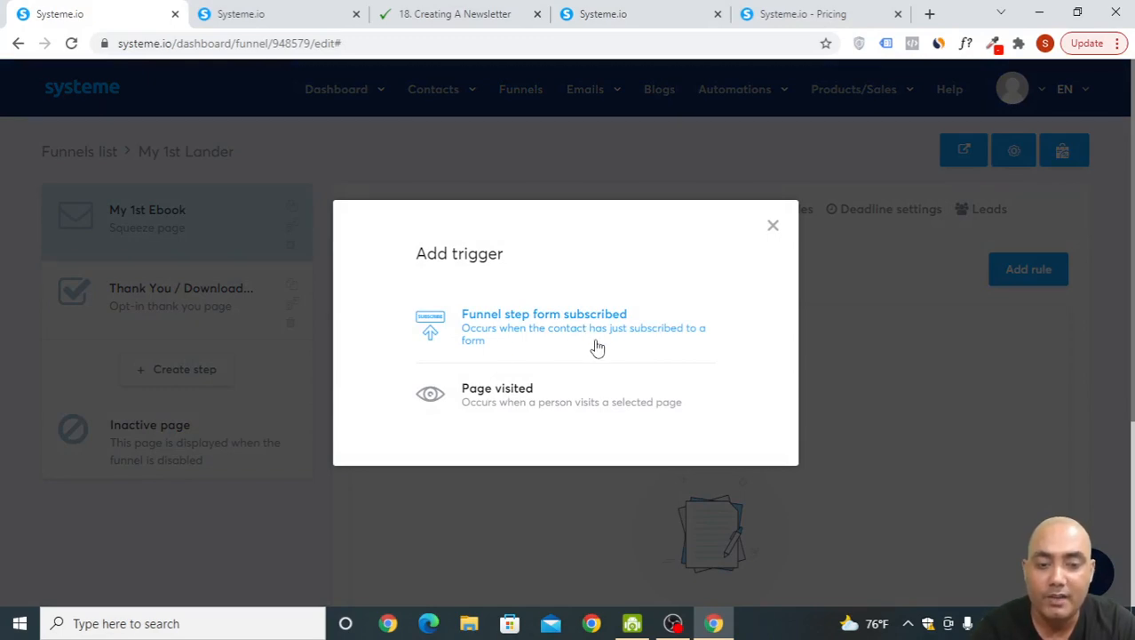
pyautogui.click(662, 351)
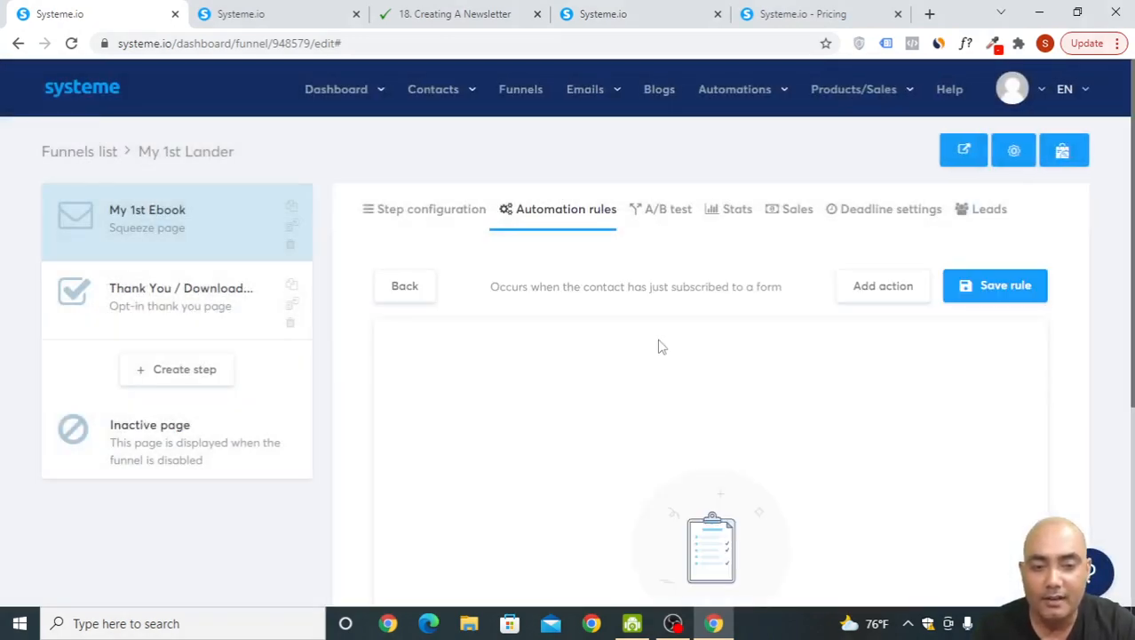
# Step: Add an "Add a tag" action with the "My 1st Ebook Email List" tag to the automation rule and save the rule
pyautogui.scroll(-2, 864, 330)
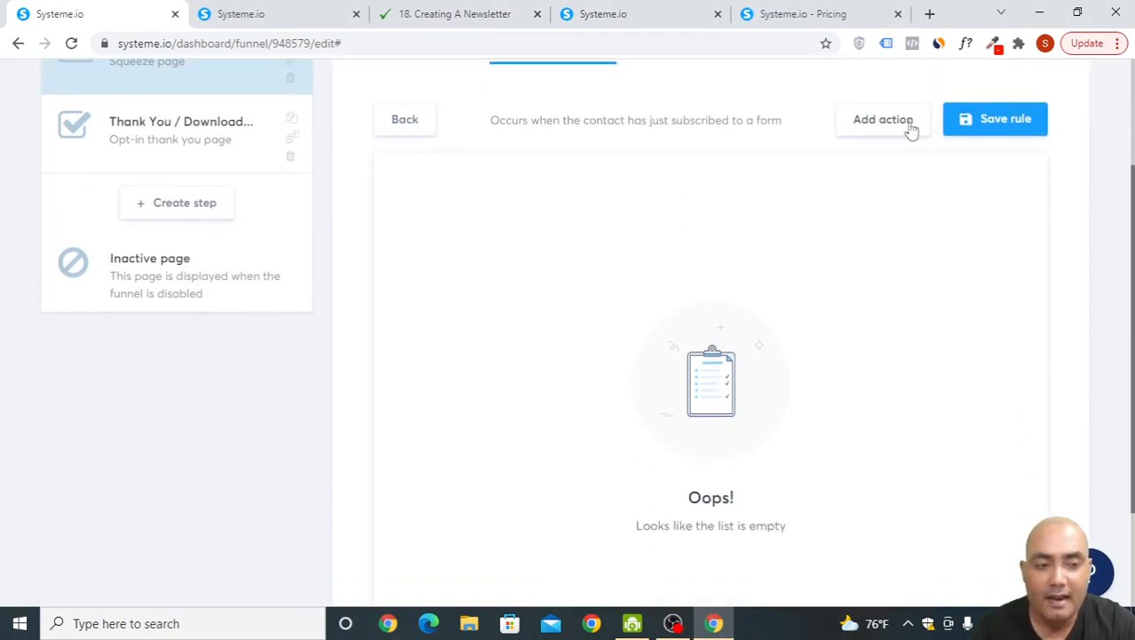
pyautogui.click(911, 125)
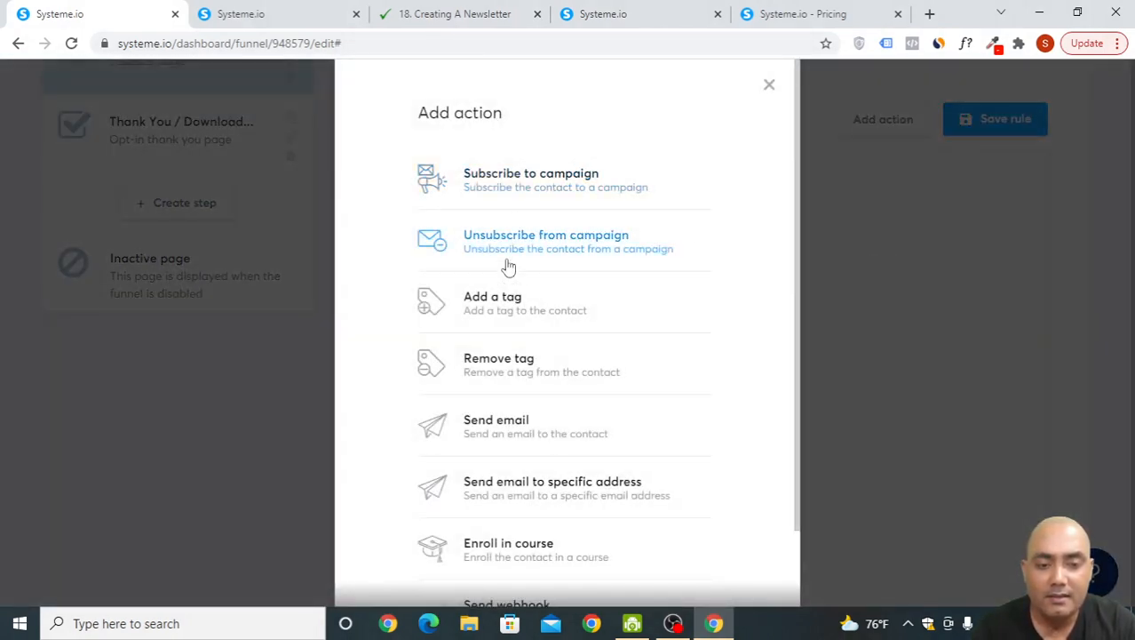
pyautogui.scroll(-1, 509, 276)
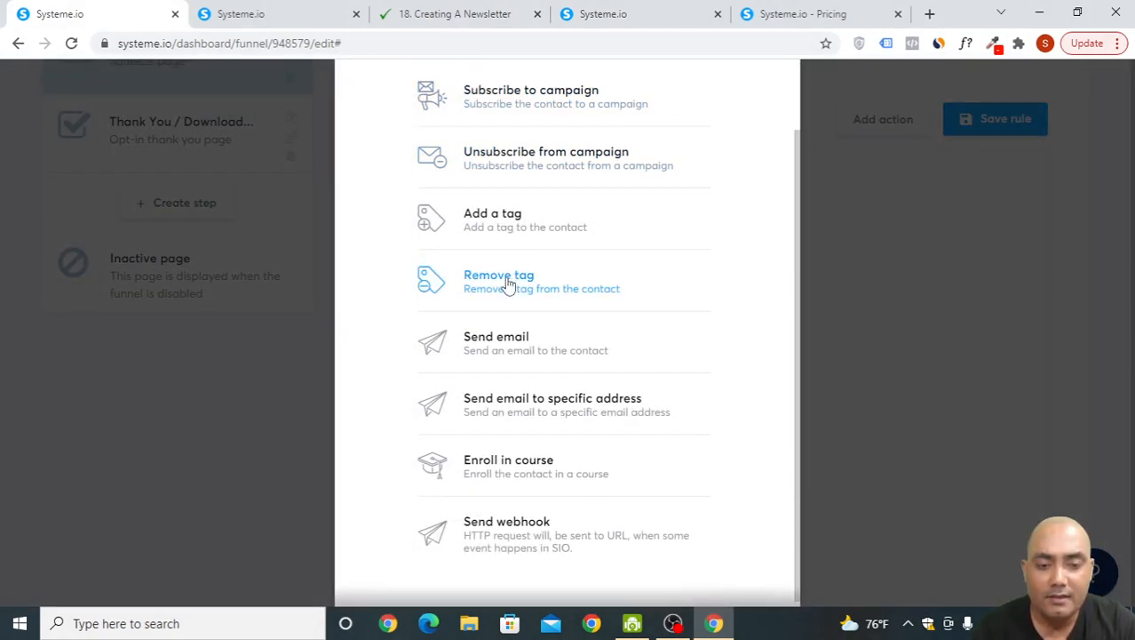
pyautogui.click(579, 220)
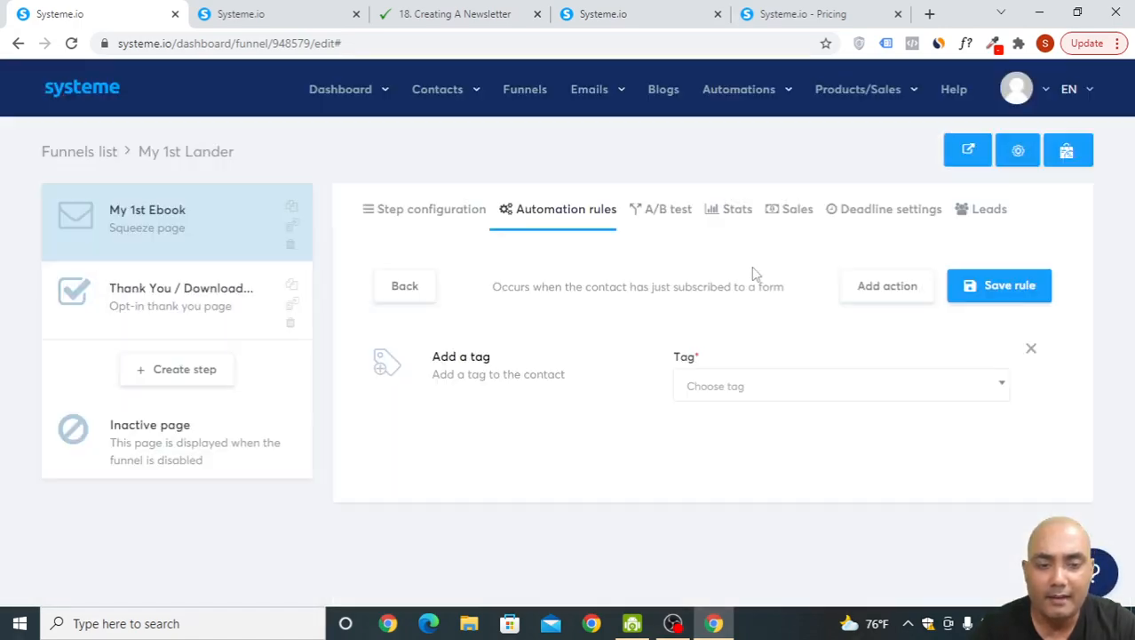
pyautogui.click(811, 392)
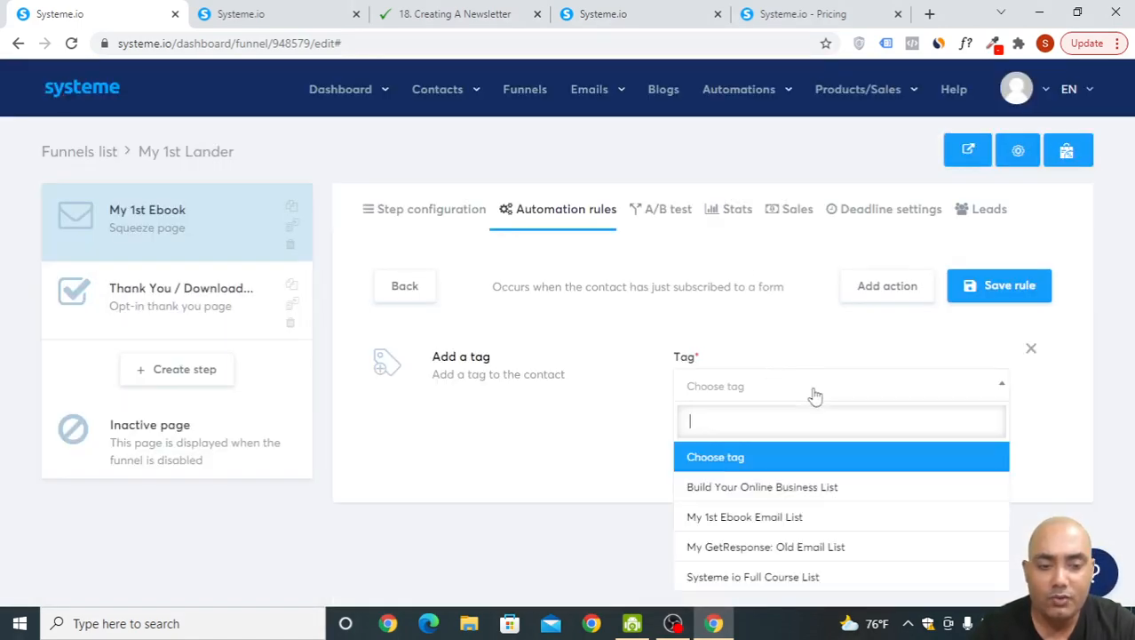
pyautogui.click(791, 518)
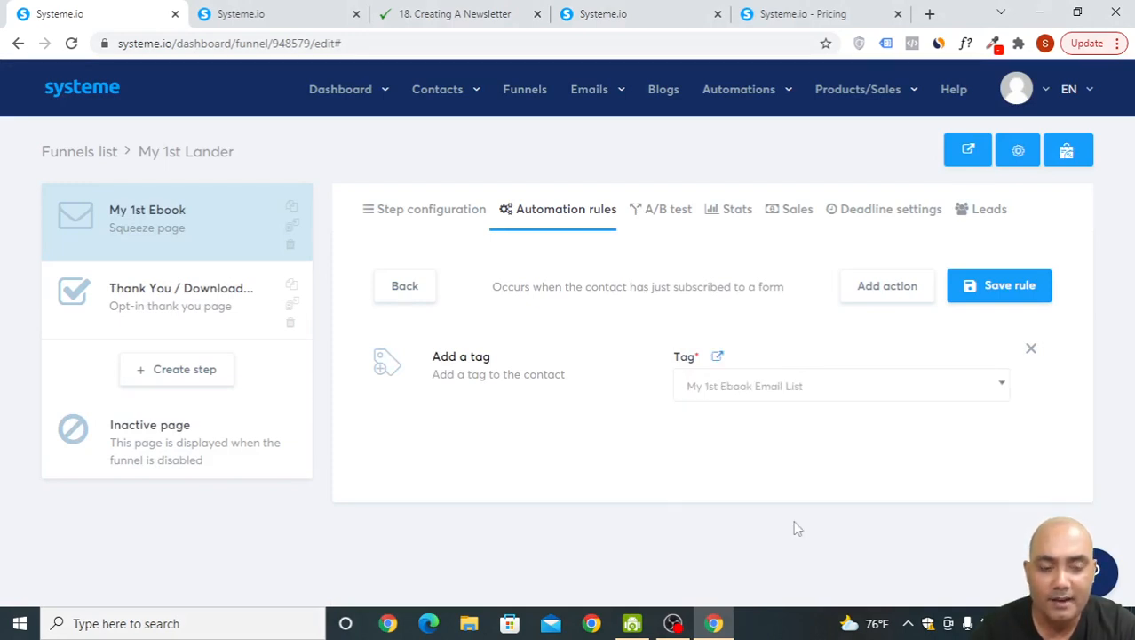
pyautogui.click(996, 289)
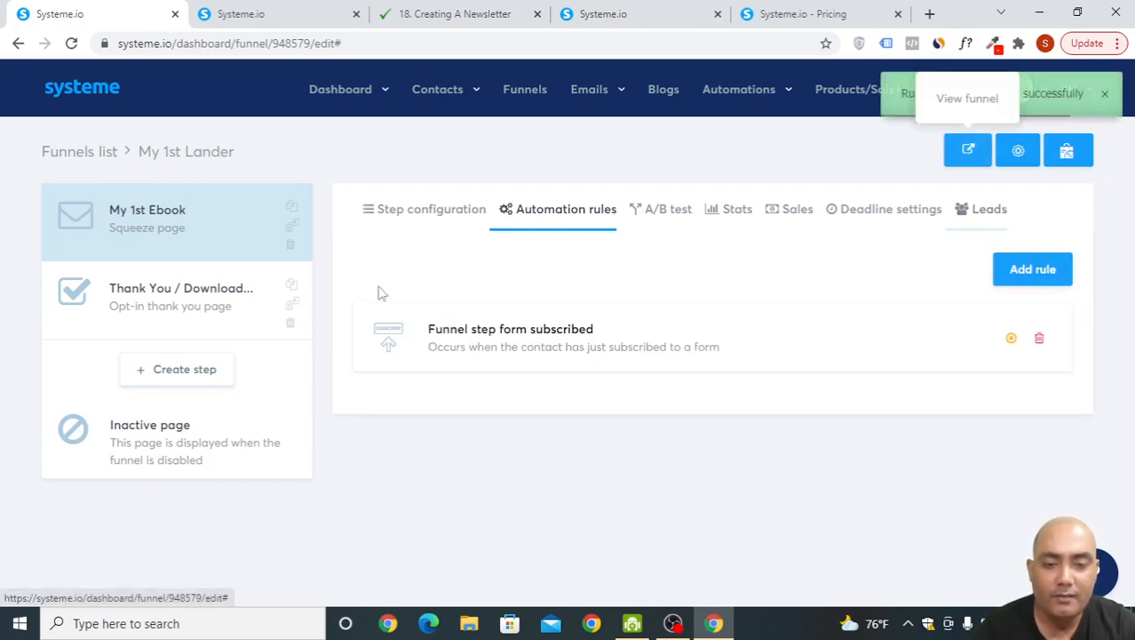
# Step: View the live squeeze page down to its opt-in form, return to the funnel and open the contact tags list
pyautogui.click(968, 151)
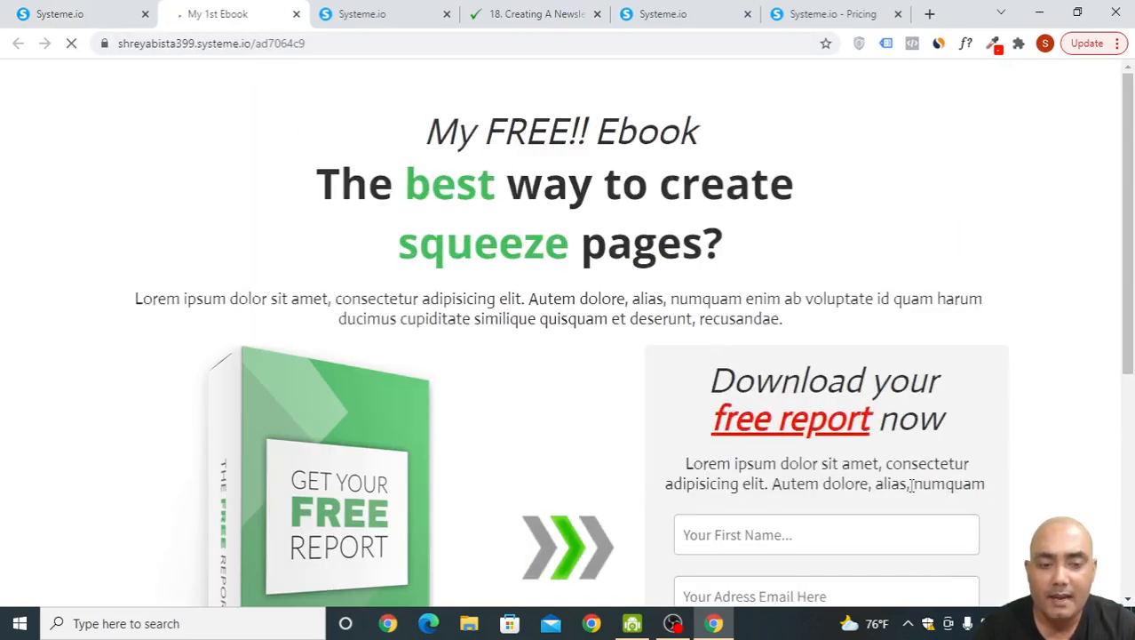
pyautogui.scroll(-3, 958, 446)
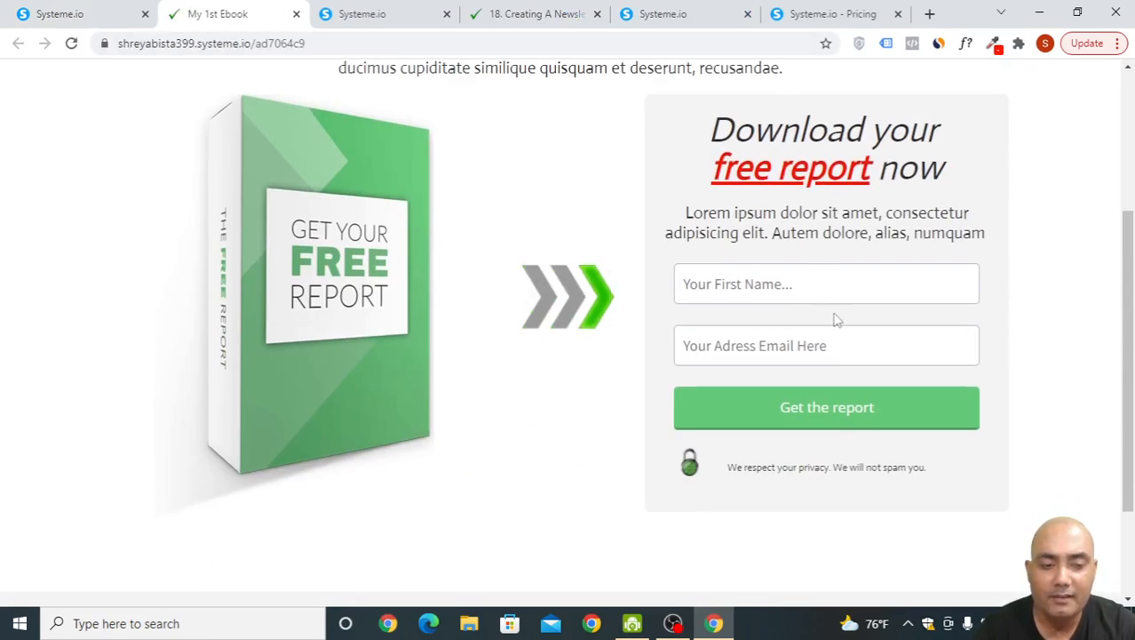
pyautogui.click(71, 13)
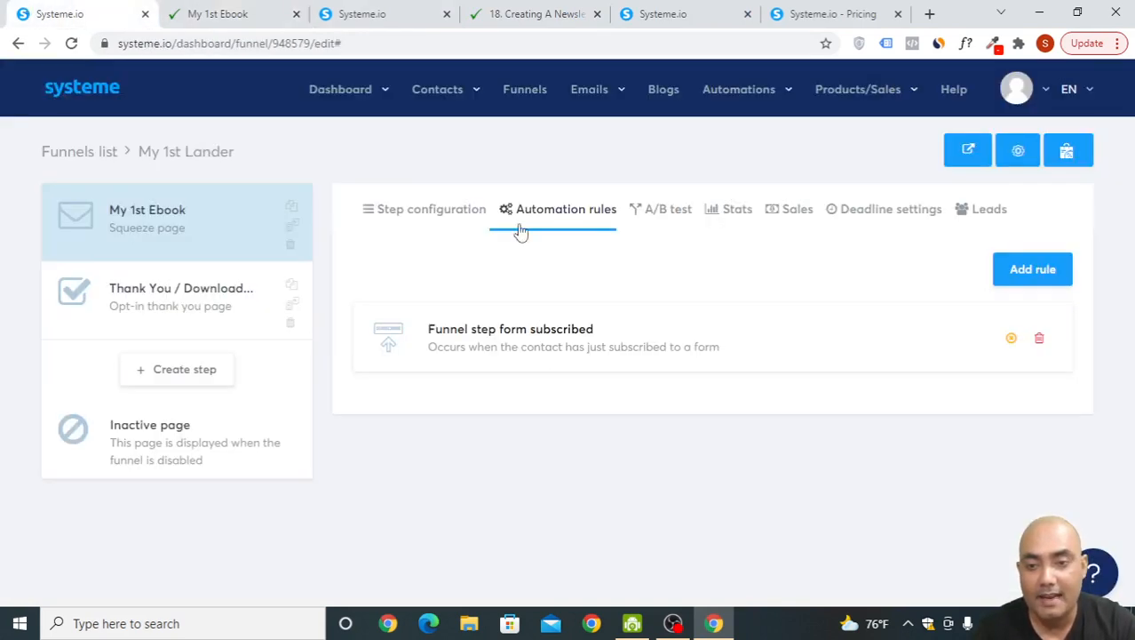
pyautogui.click(426, 154)
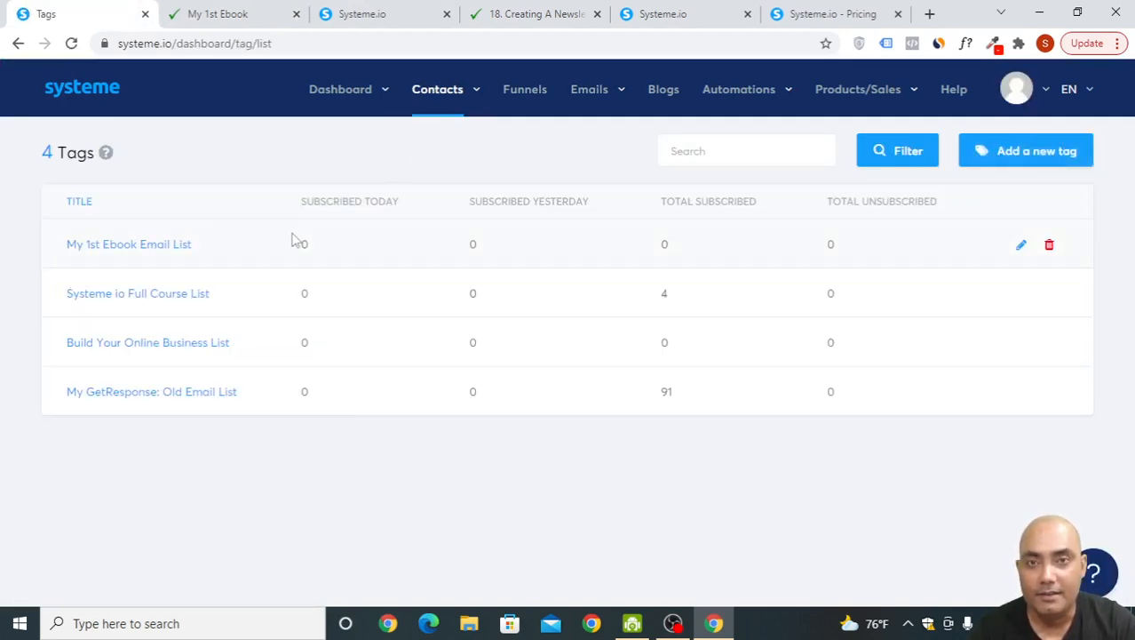
# Step: Create a newsletter with the subject "My 1st NEWSLETTER", keeping the default sender details and the visual editor
pyautogui.moveTo(607, 111)
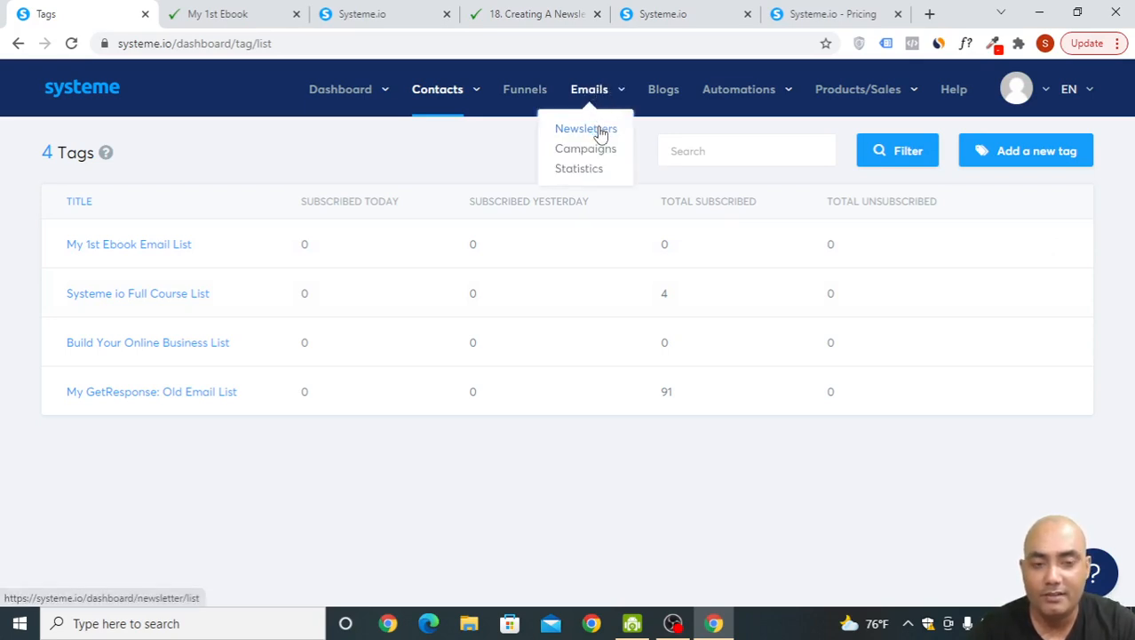
pyautogui.click(602, 133)
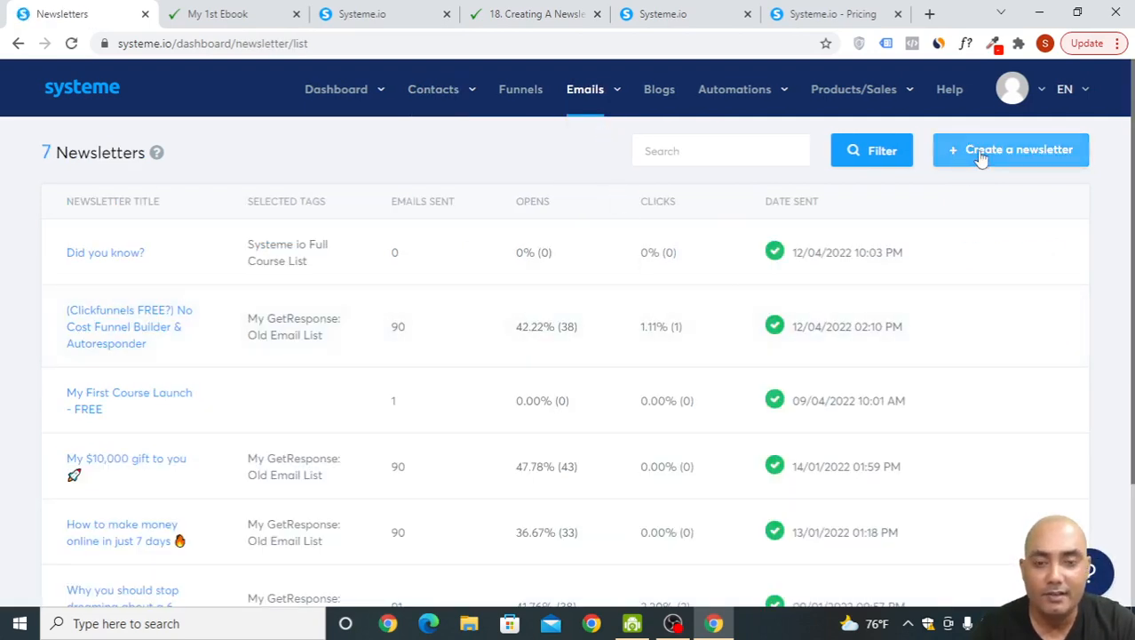
pyautogui.click(980, 156)
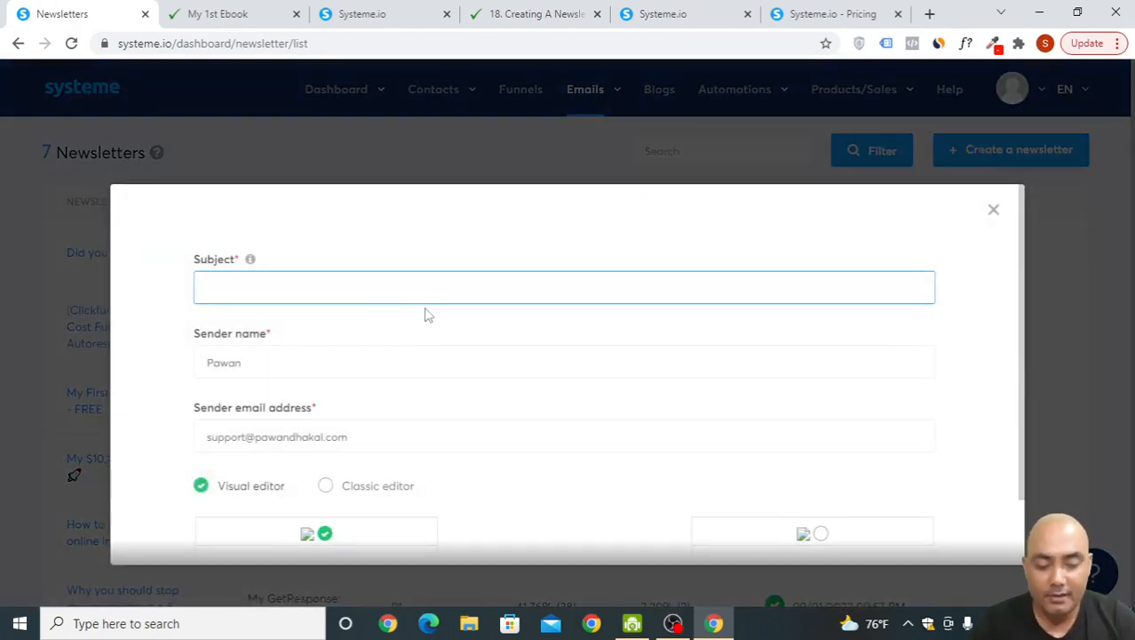
pyautogui.write('My 1st')
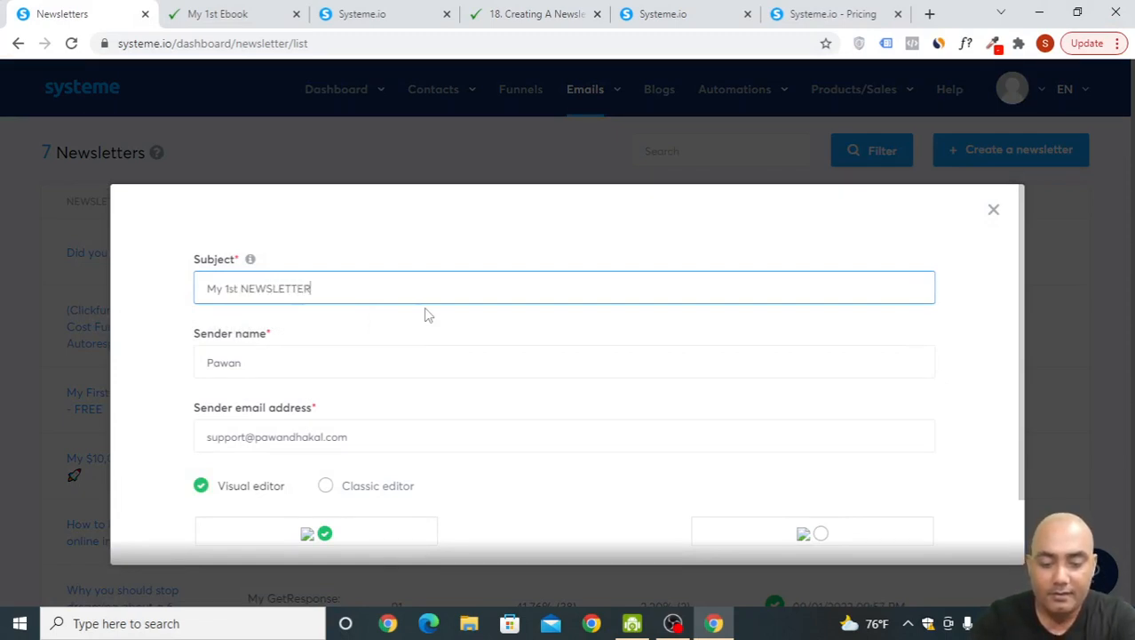
pyautogui.write('NEWSLETTER')
pyautogui.scroll(-1, 407, 388)
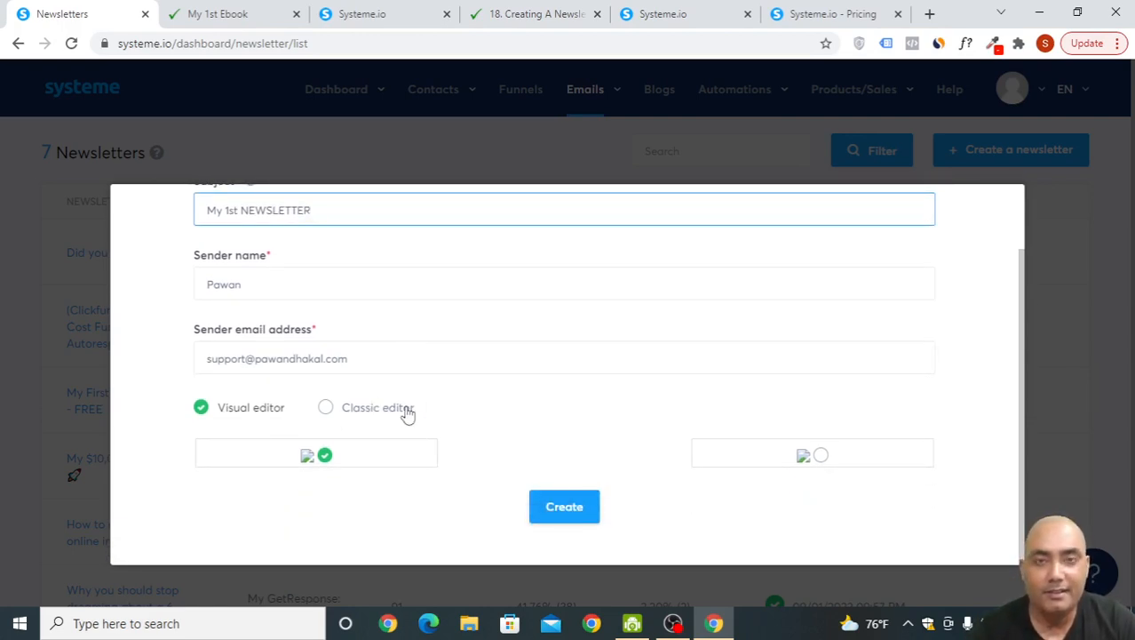
pyautogui.click(585, 495)
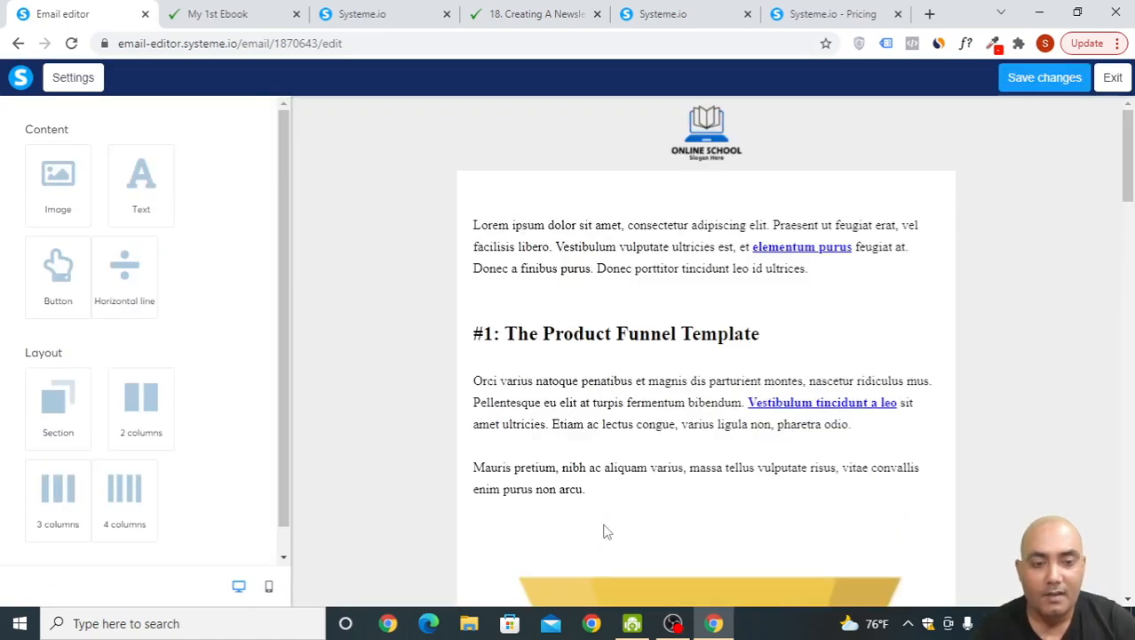
# Step: Check the settings of the email's Online School logo section and delete that section
pyautogui.moveTo(952, 146)
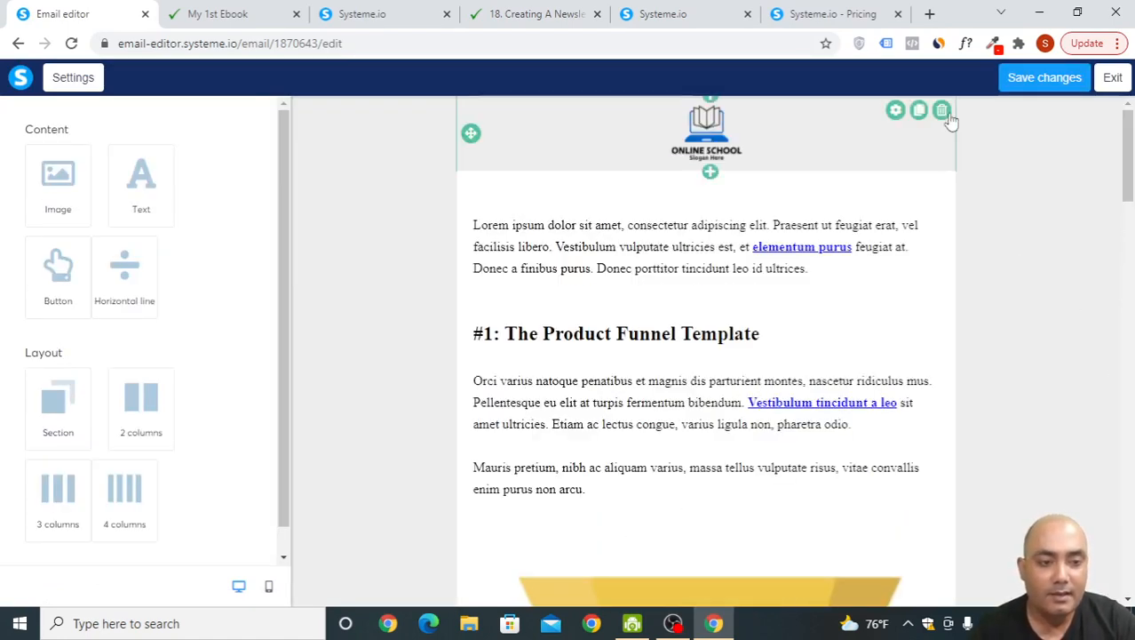
pyautogui.click(901, 145)
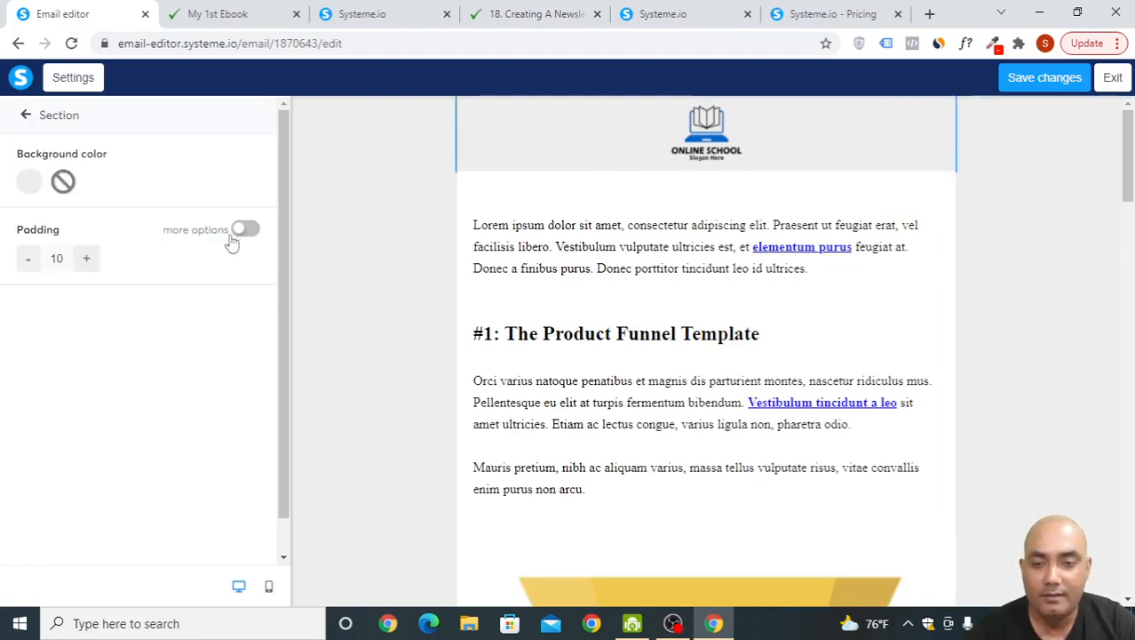
pyautogui.click(958, 160)
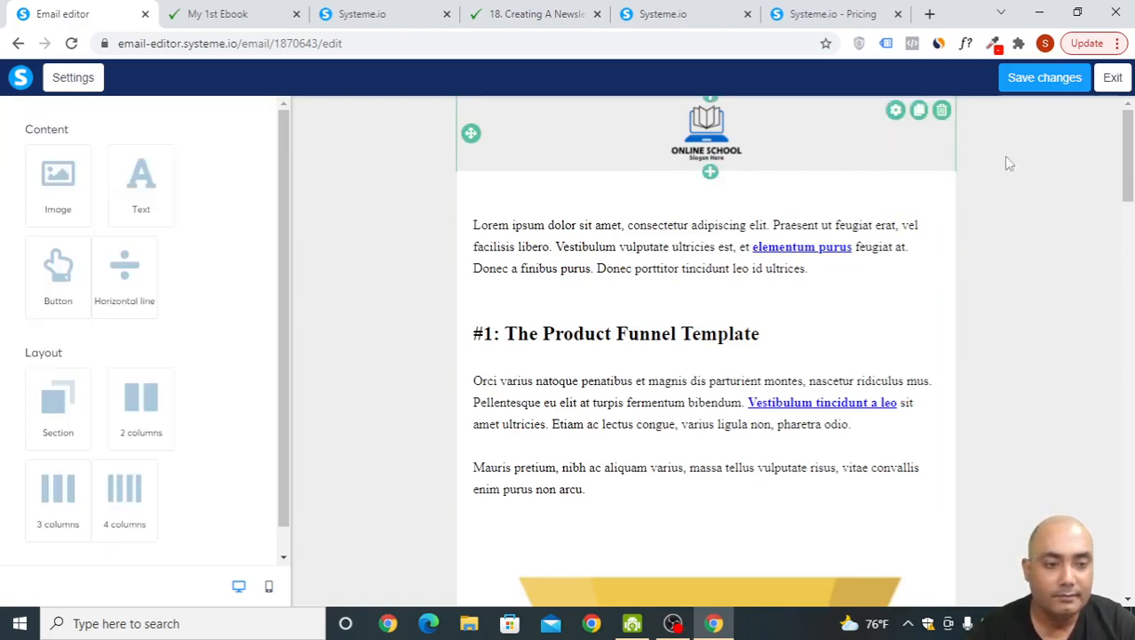
pyautogui.click(943, 112)
pyautogui.click(648, 138)
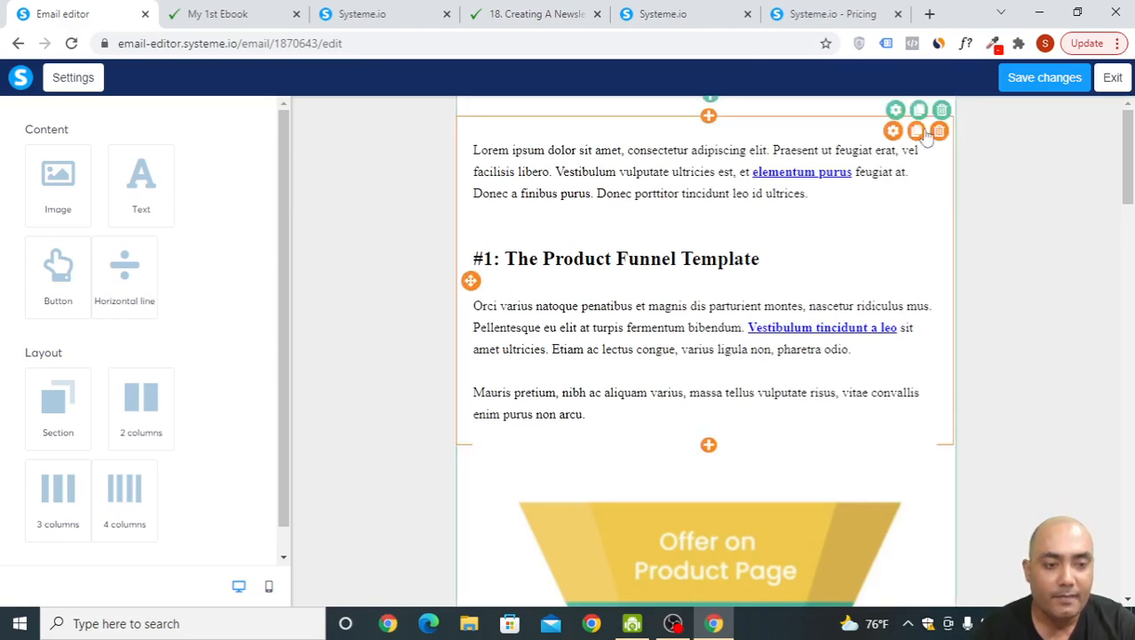
# Step: Delete the "Offer on Product Page" funnel image below the #1 text block, keeping the horizontal line beneath it
pyautogui.scroll(-3, 732, 376)
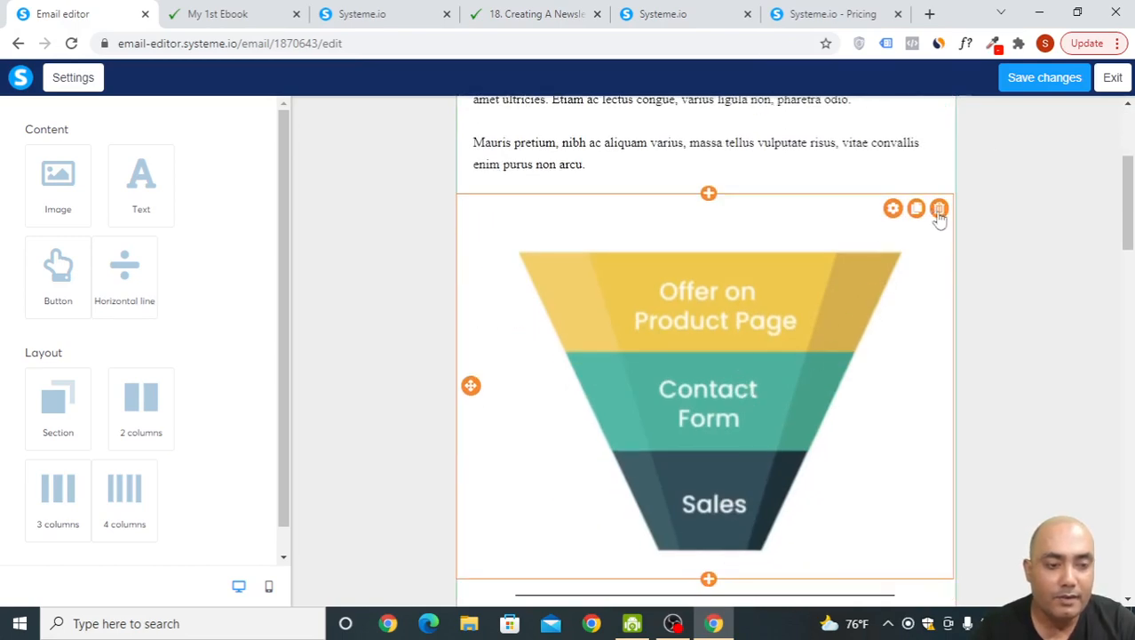
pyautogui.click(939, 210)
pyautogui.click(650, 137)
pyautogui.scroll(2, 1004, 388)
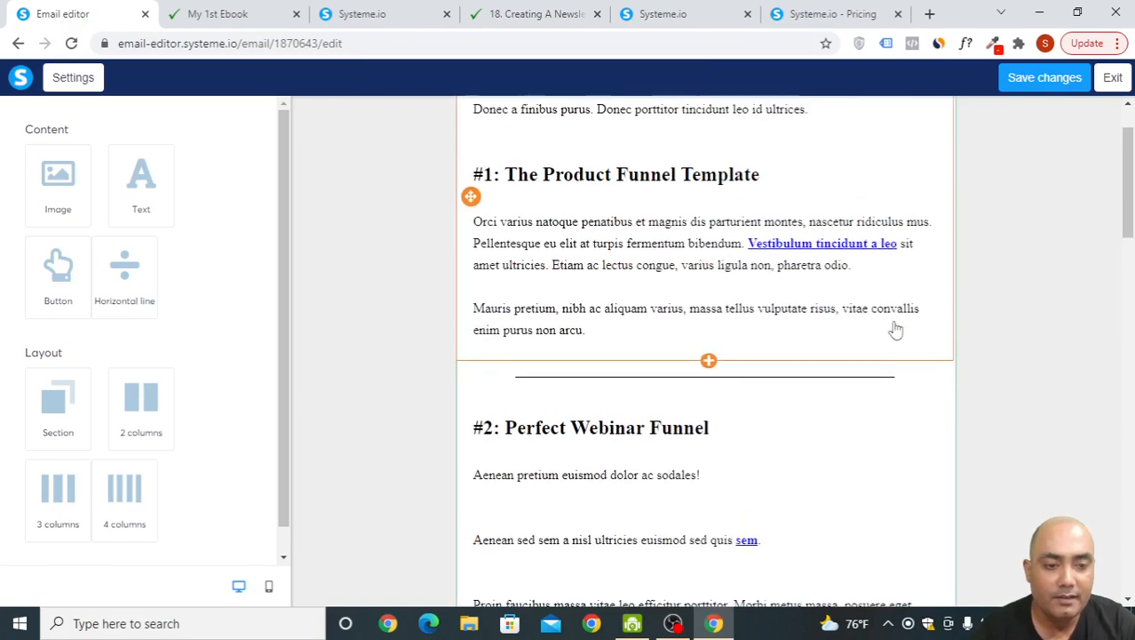
pyautogui.click(939, 374)
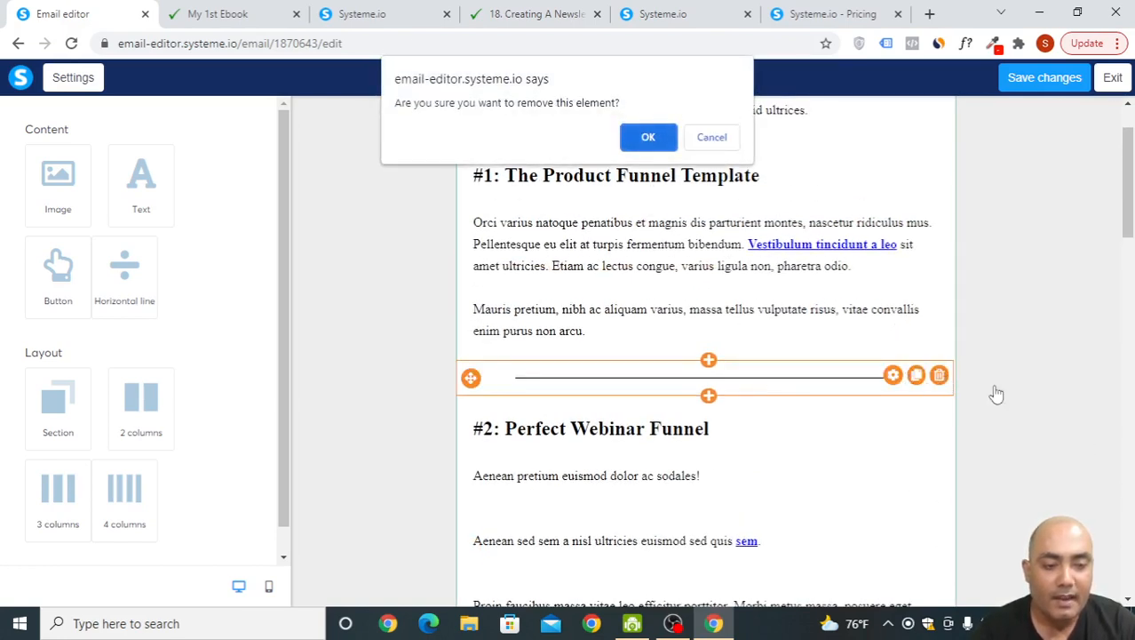
pyautogui.click(711, 138)
# Step: Insert the greeting "Hi," on its own line above the first paragraph of the opening text block
pyautogui.scroll(1, 649, 182)
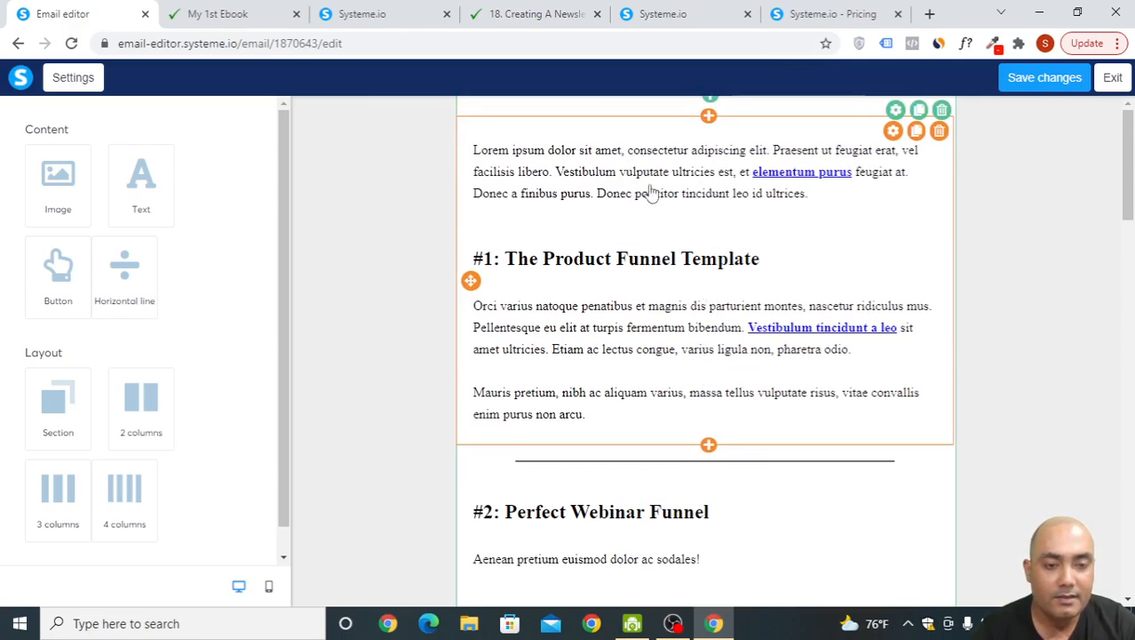
pyautogui.click(650, 182)
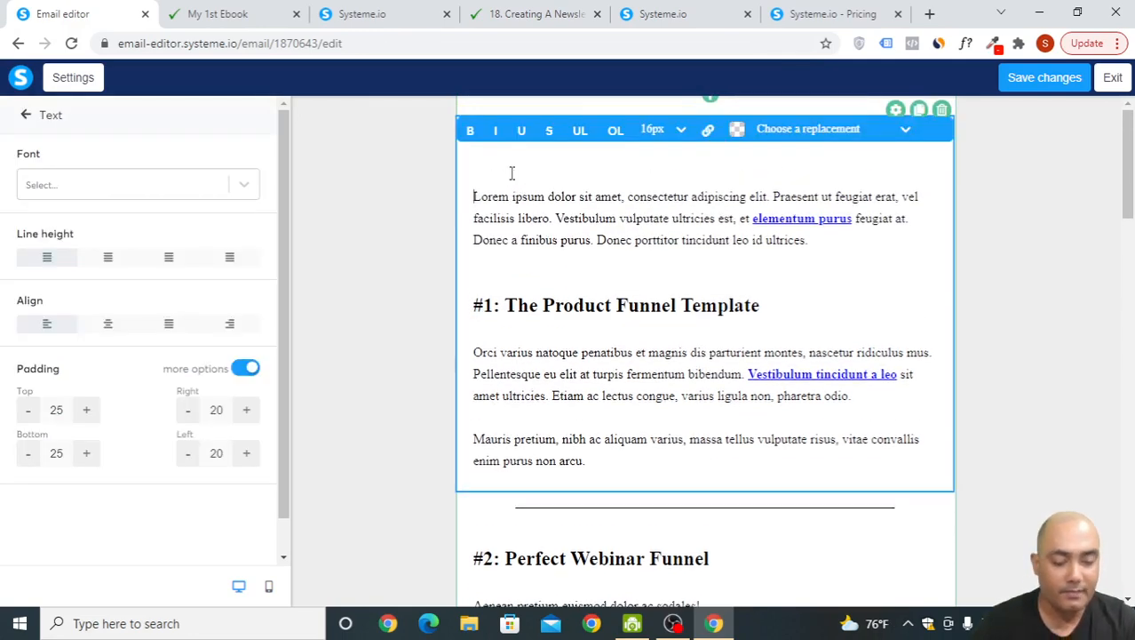
pyautogui.press('Return')
pyautogui.write('Hi,')
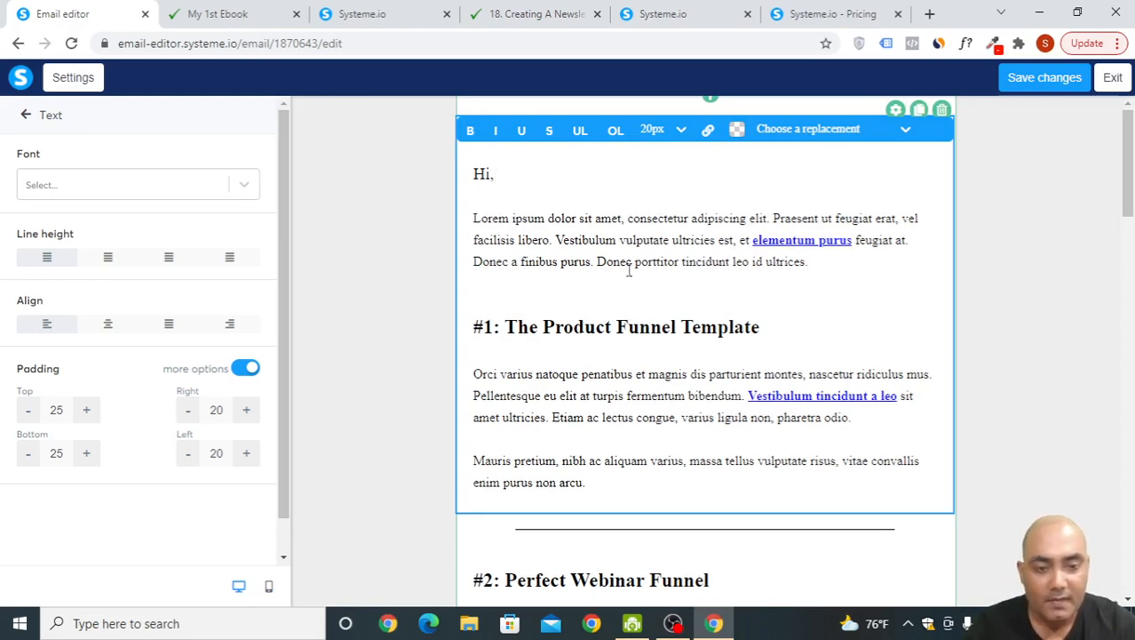
pyautogui.press('Return')
# Step: Delete the "#2: Perfect Webinar Funnel" text block and the webinar funnel diagram that follows it
pyautogui.scroll(-1, 625, 322)
pyautogui.scroll(-2, 625, 321)
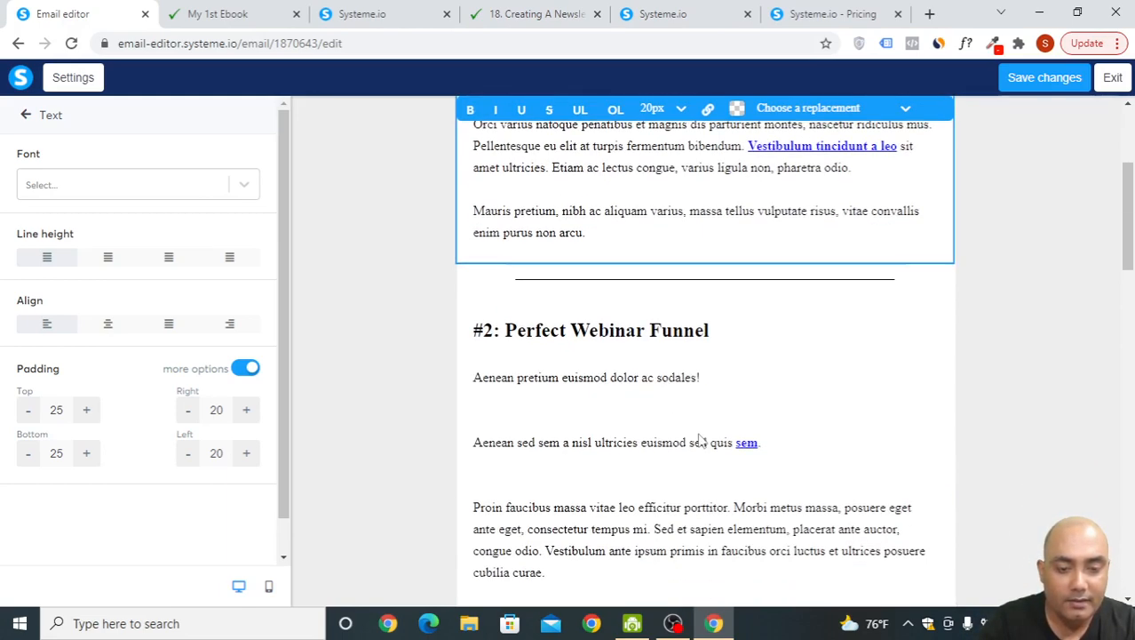
pyautogui.click(1016, 450)
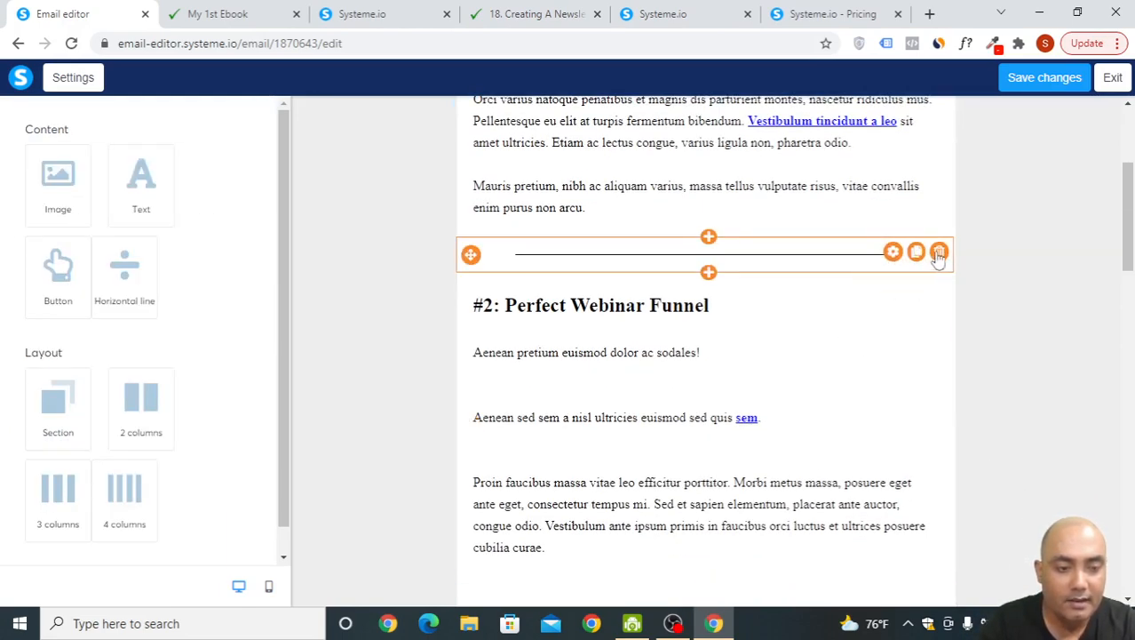
pyautogui.click(939, 285)
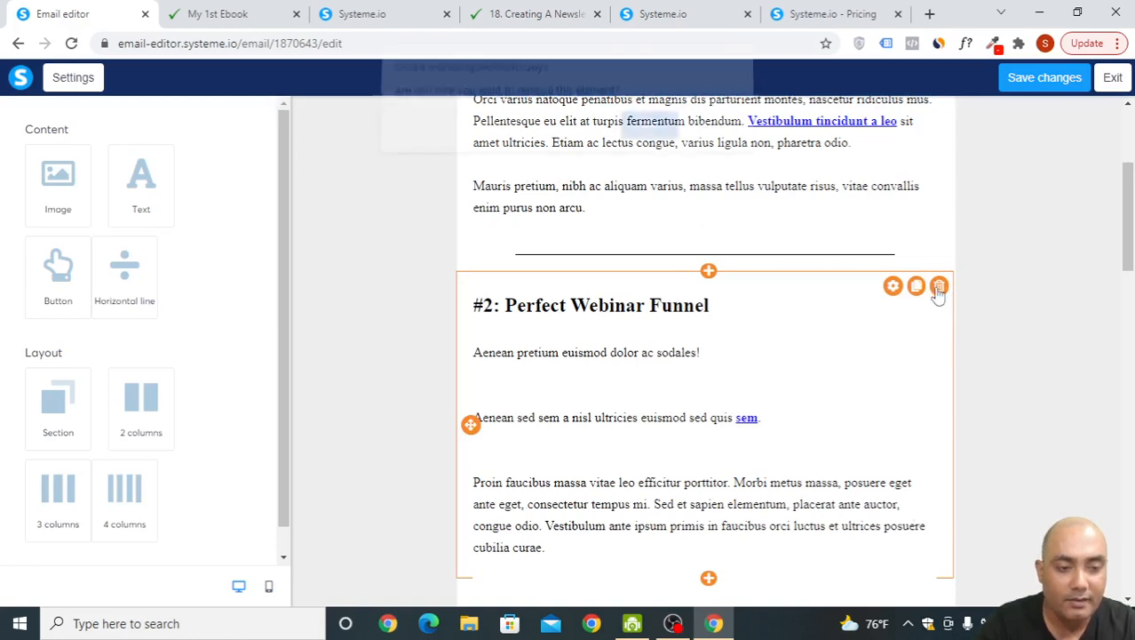
pyautogui.click(648, 138)
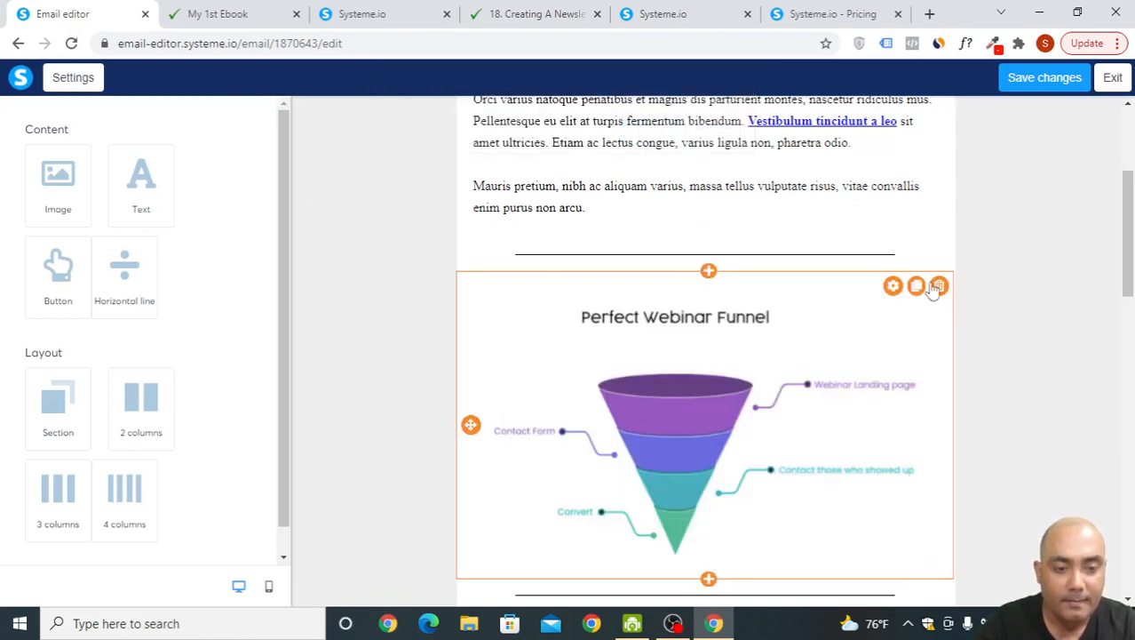
pyautogui.click(939, 287)
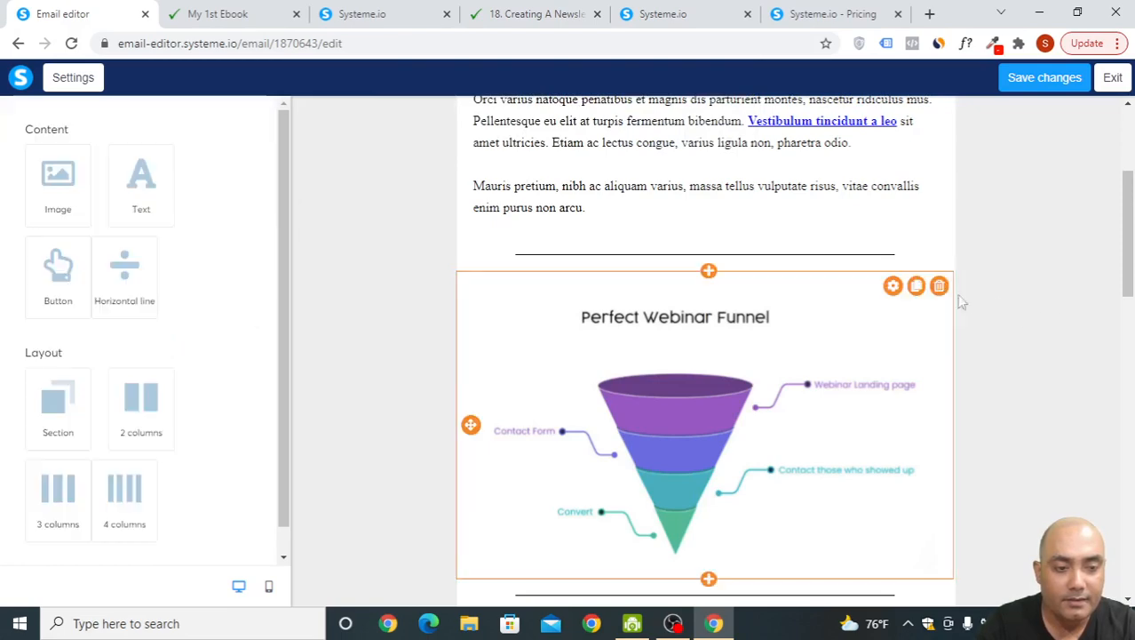
pyautogui.click(940, 286)
pyautogui.press('Escape')
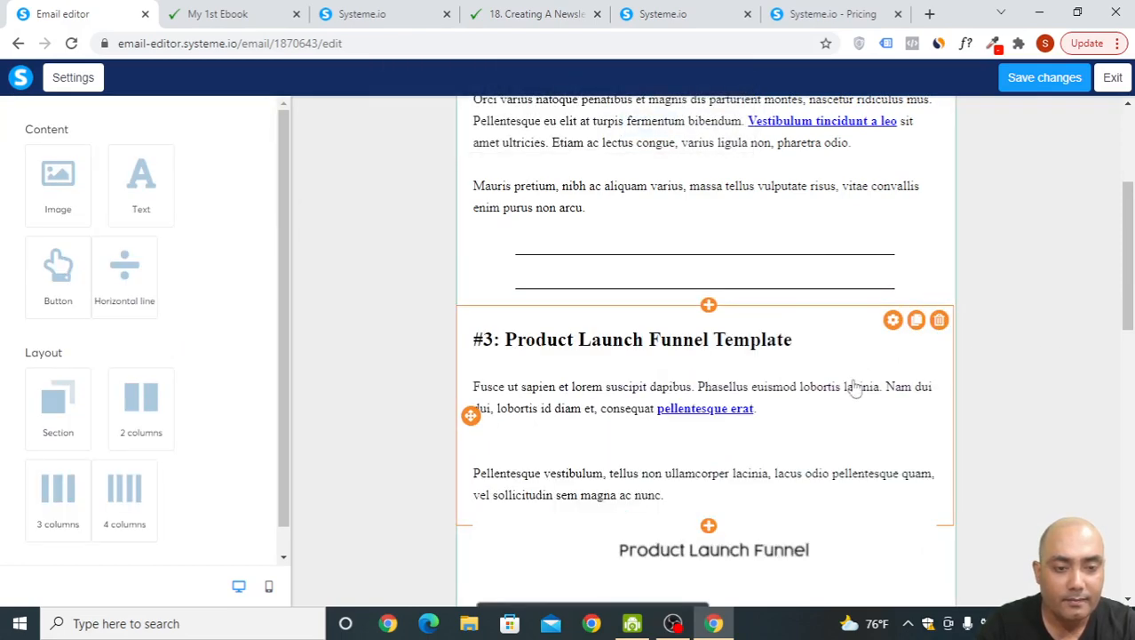
# Step: Place the text cursor on the blank line below the "Hi," greeting and check the remaining template content
pyautogui.scroll(3, 854, 391)
pyautogui.click(527, 199)
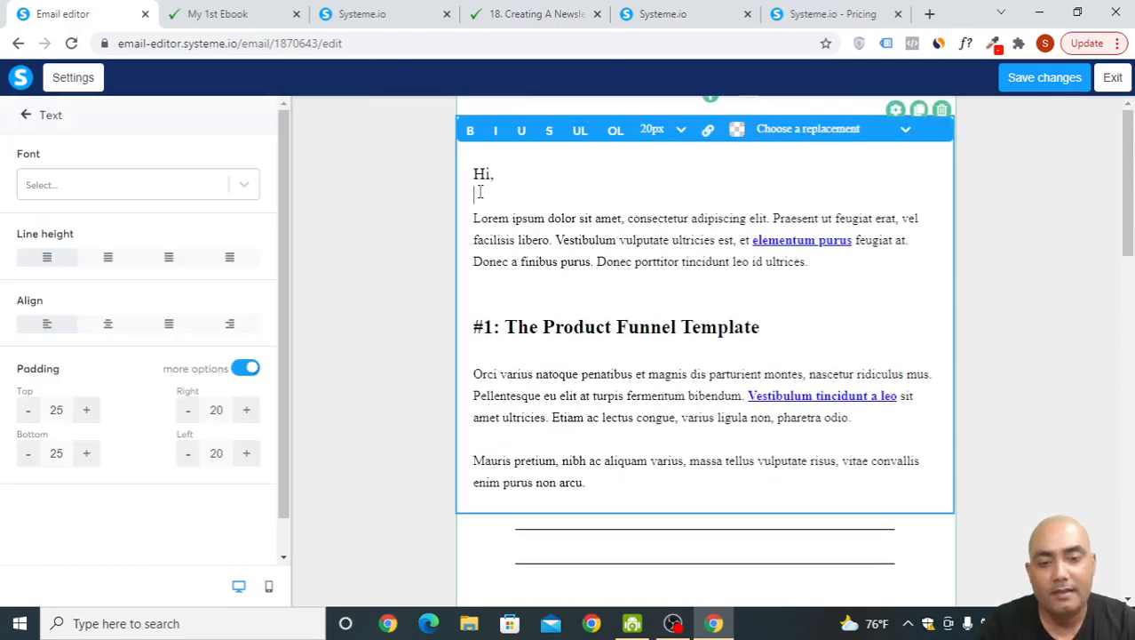
pyautogui.scroll(-3, 778, 410)
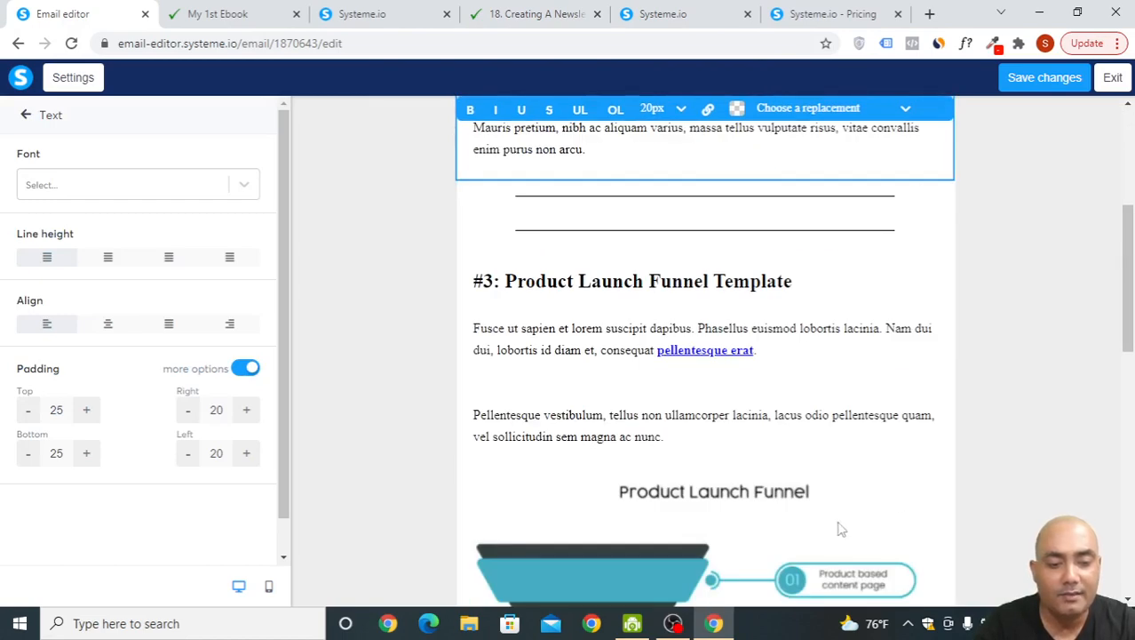
# Step: Save the edited email content, check it down to the signature, and exit the email editor
pyautogui.moveTo(1128, 257); pyautogui.dragTo(1133, 158)
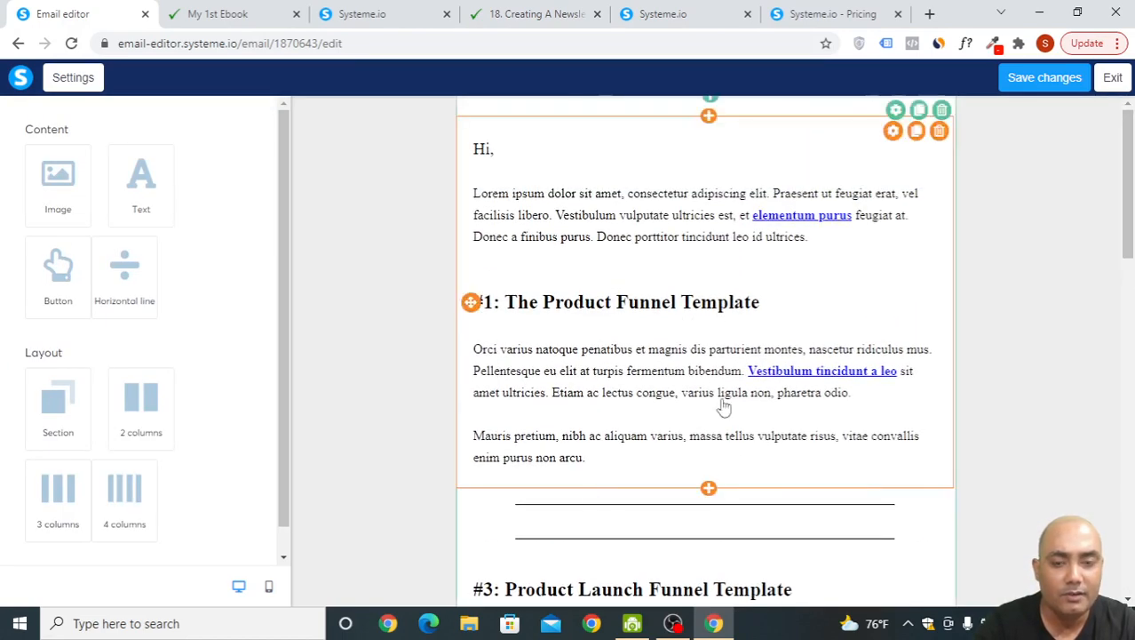
pyautogui.click(1040, 85)
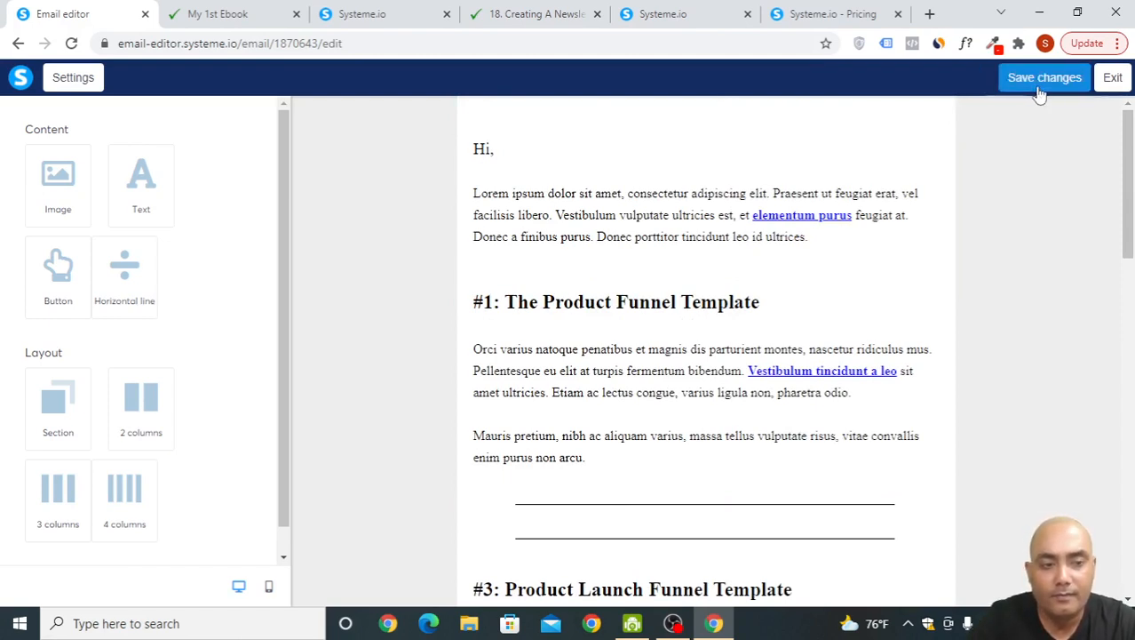
pyautogui.scroll(-8, 991, 399)
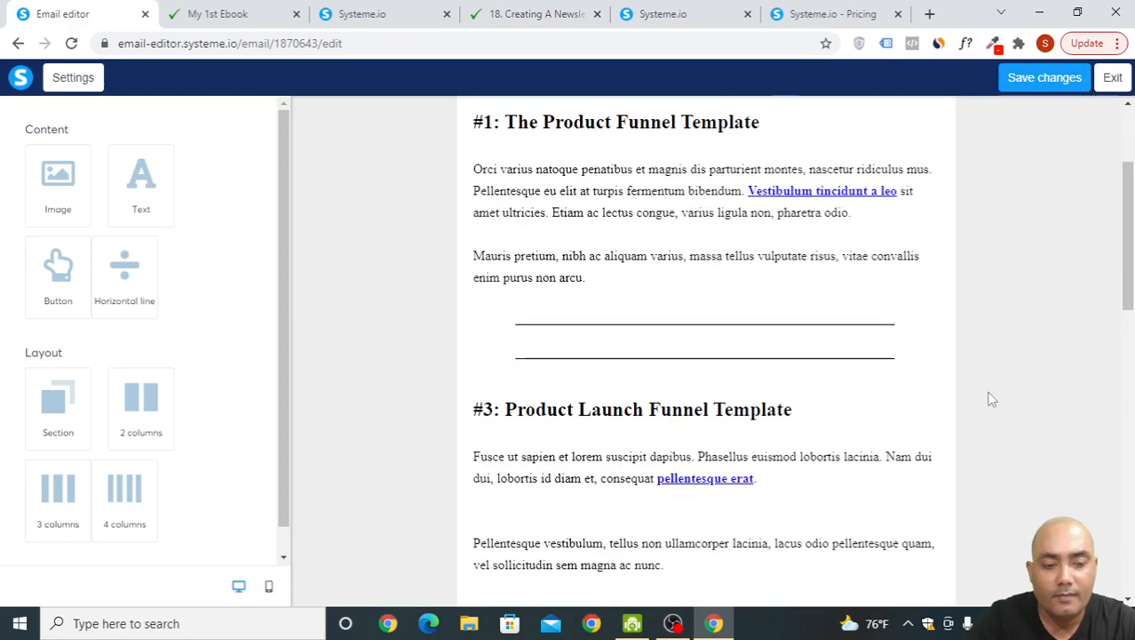
pyautogui.scroll(-3, 1008, 421)
pyautogui.scroll(-1, 119, 431)
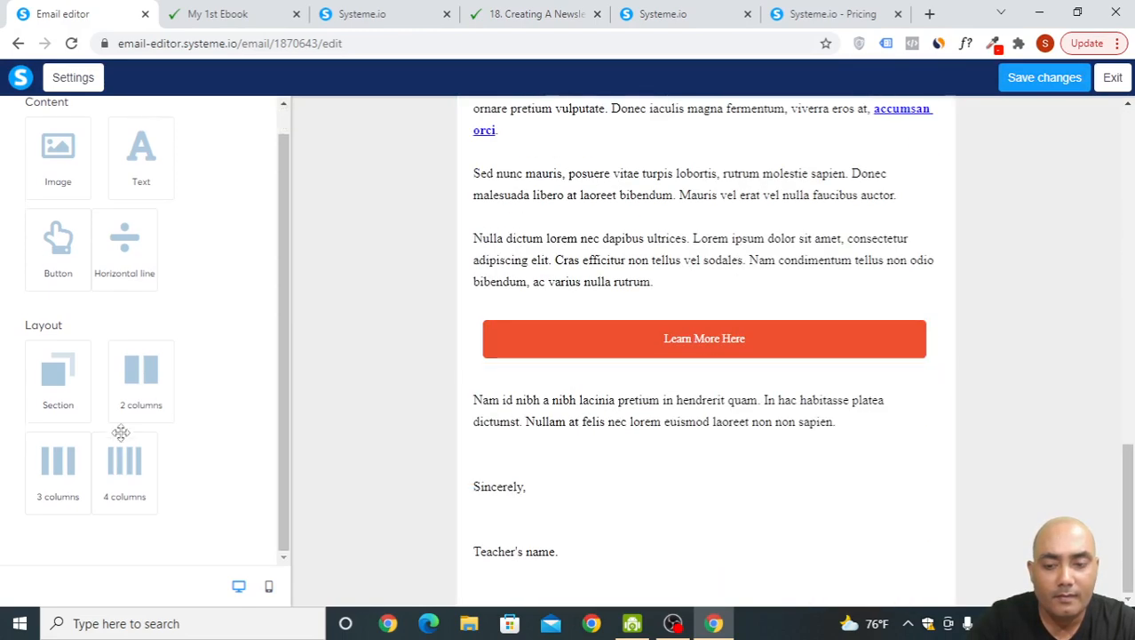
pyautogui.click(1115, 78)
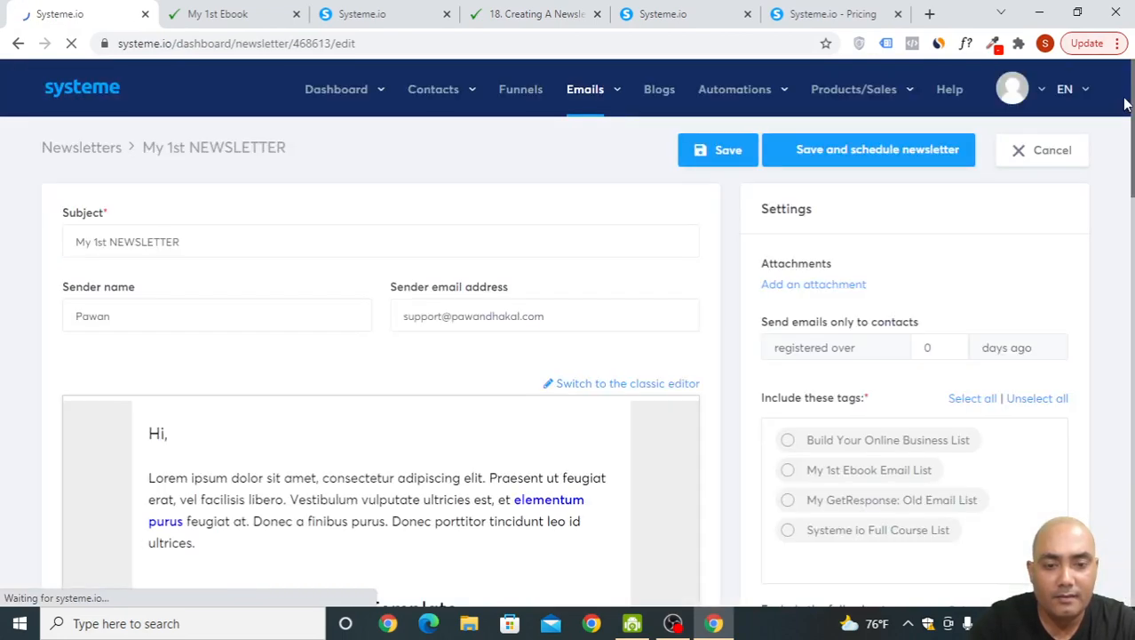
# Step: Include the "My 1st Ebook Email List" tag as the newsletter's recipients after checking the email content
pyautogui.scroll(-2, 487, 356)
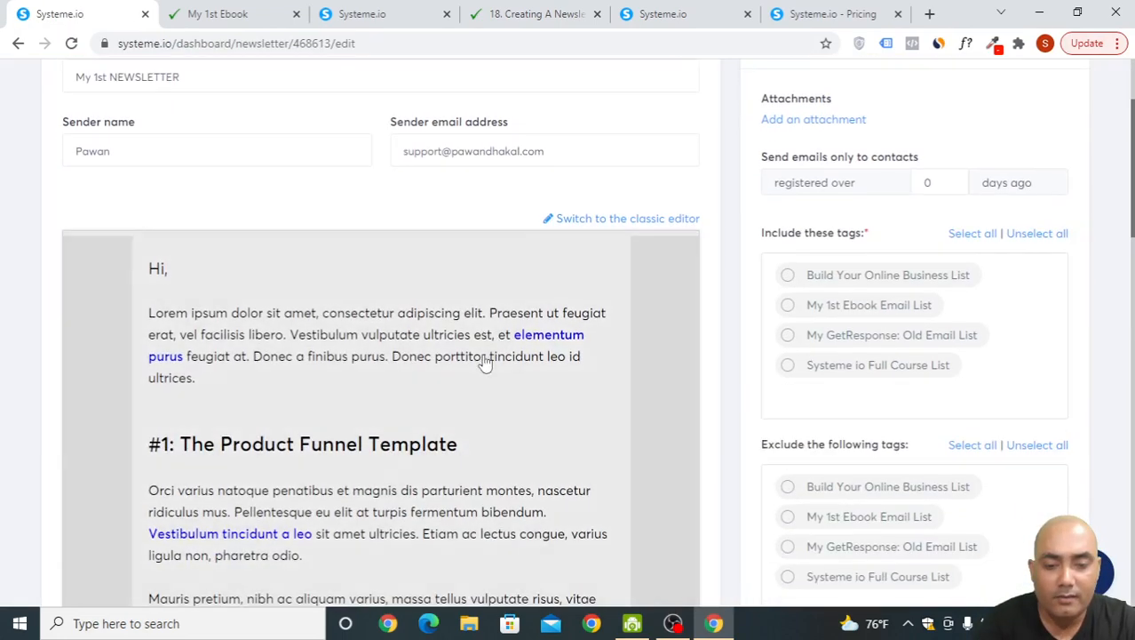
pyautogui.scroll(-3, 367, 313)
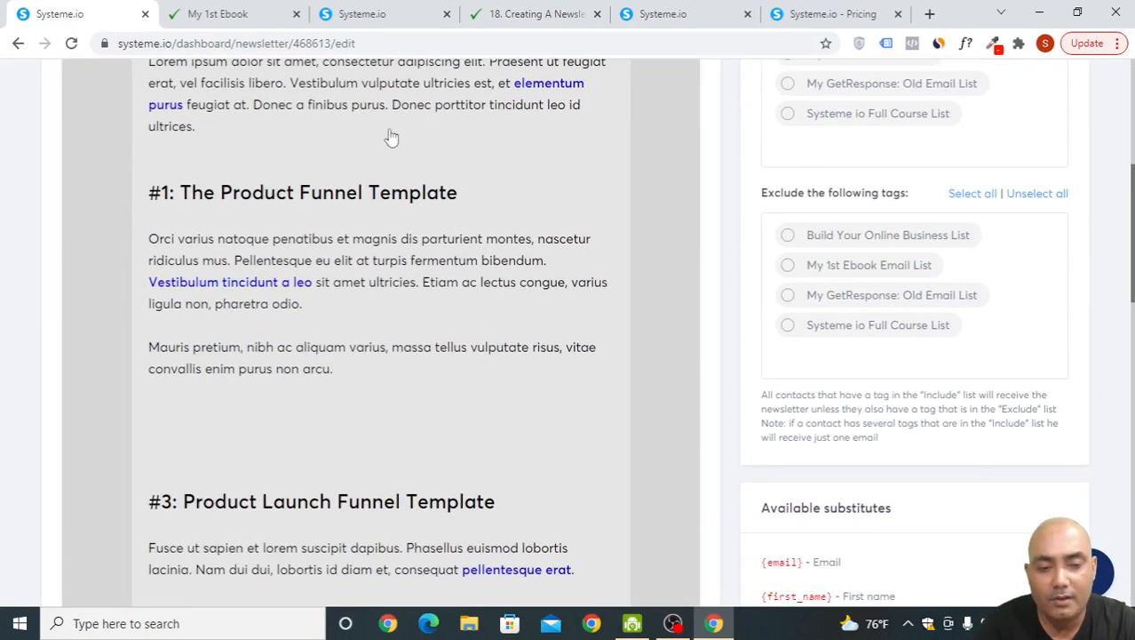
pyautogui.scroll(5, 443, 335)
pyautogui.scroll(1, 511, 376)
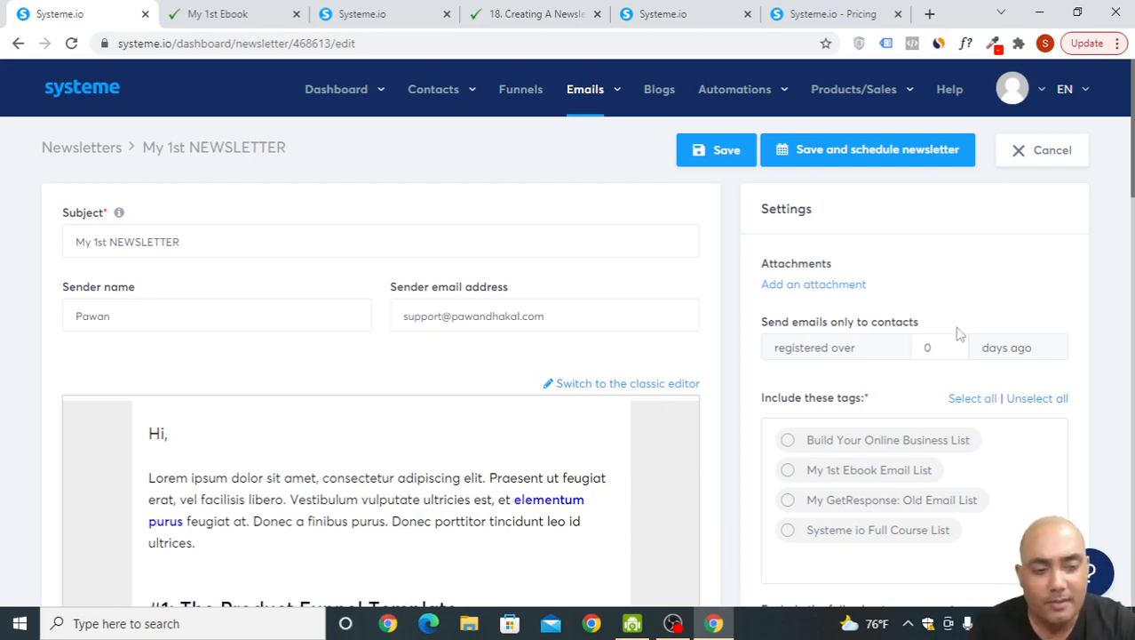
pyautogui.scroll(-2, 960, 333)
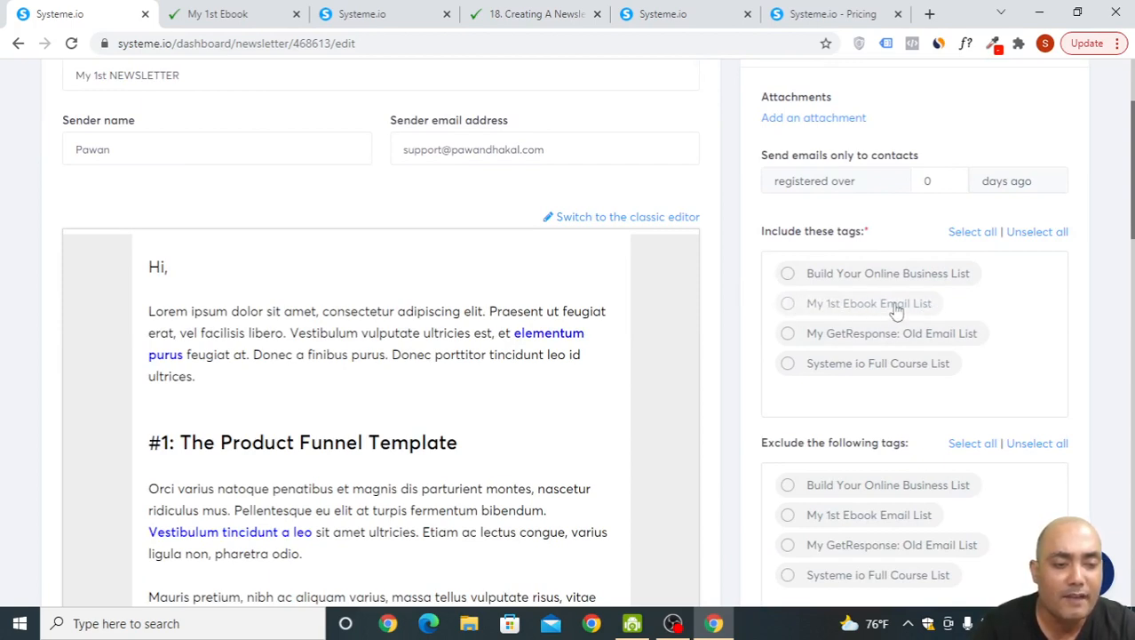
pyautogui.click(788, 305)
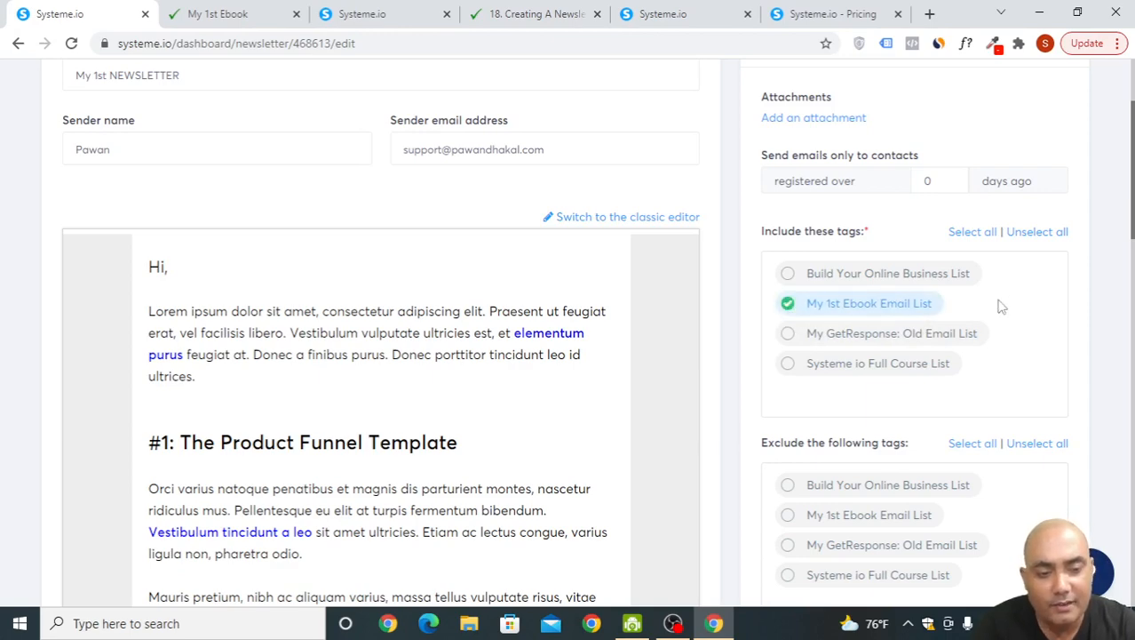
# Step: Examine the tag exclusion options and the available substitutes, highlighting the {first_name} placeholder for use in the greeting
pyautogui.scroll(-5, 1045, 303)
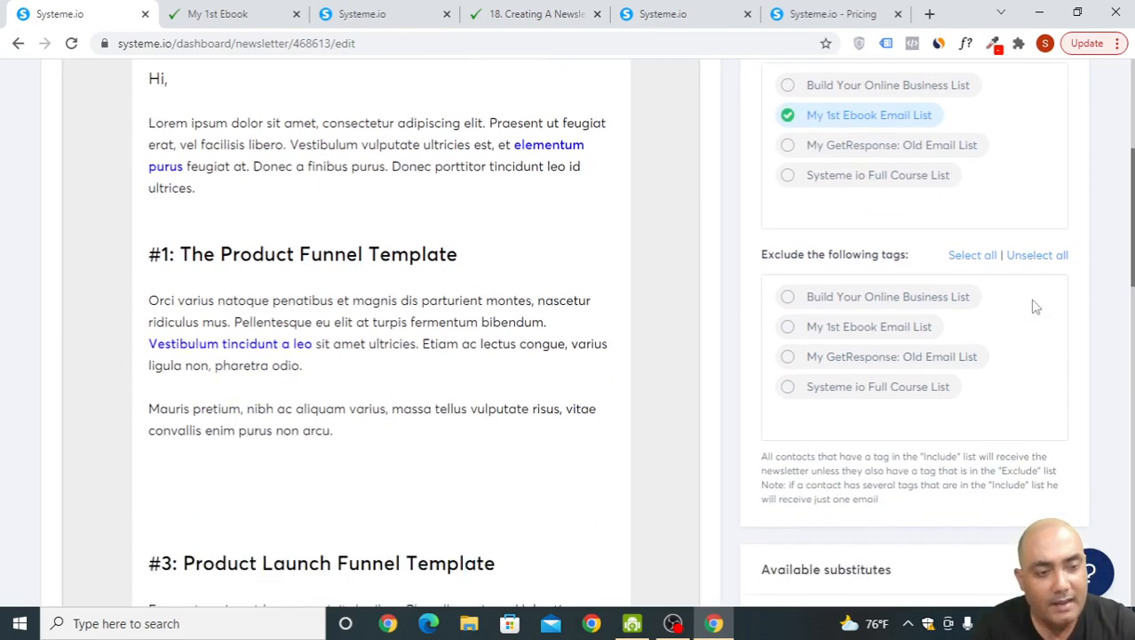
pyautogui.scroll(-2, 1034, 309)
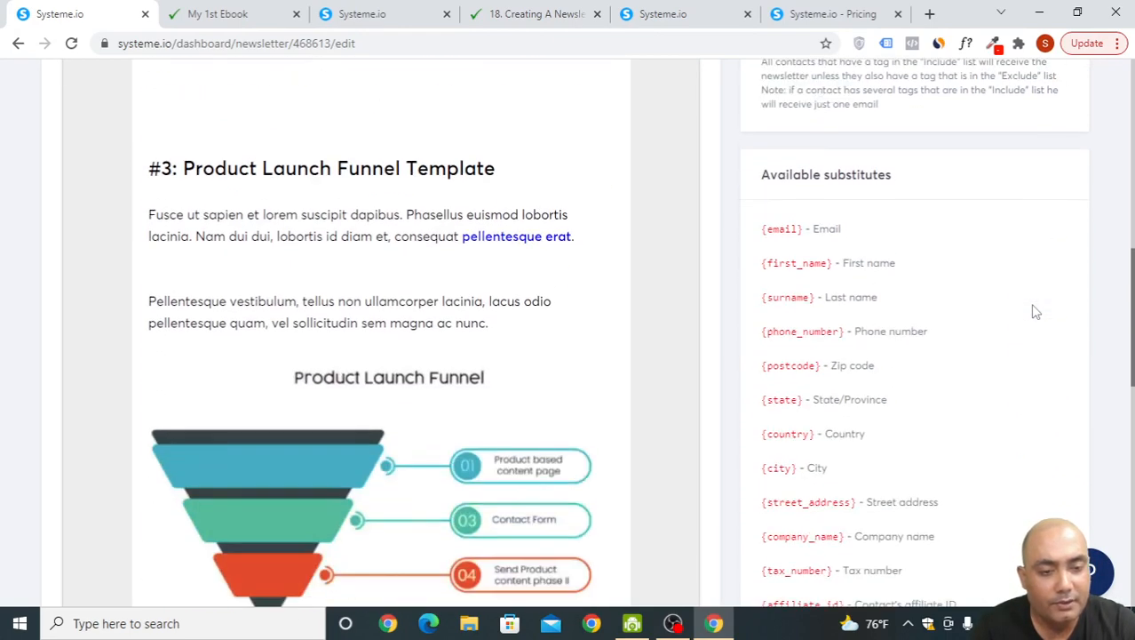
pyautogui.scroll(2, 1035, 309)
pyautogui.scroll(4, 236, 271)
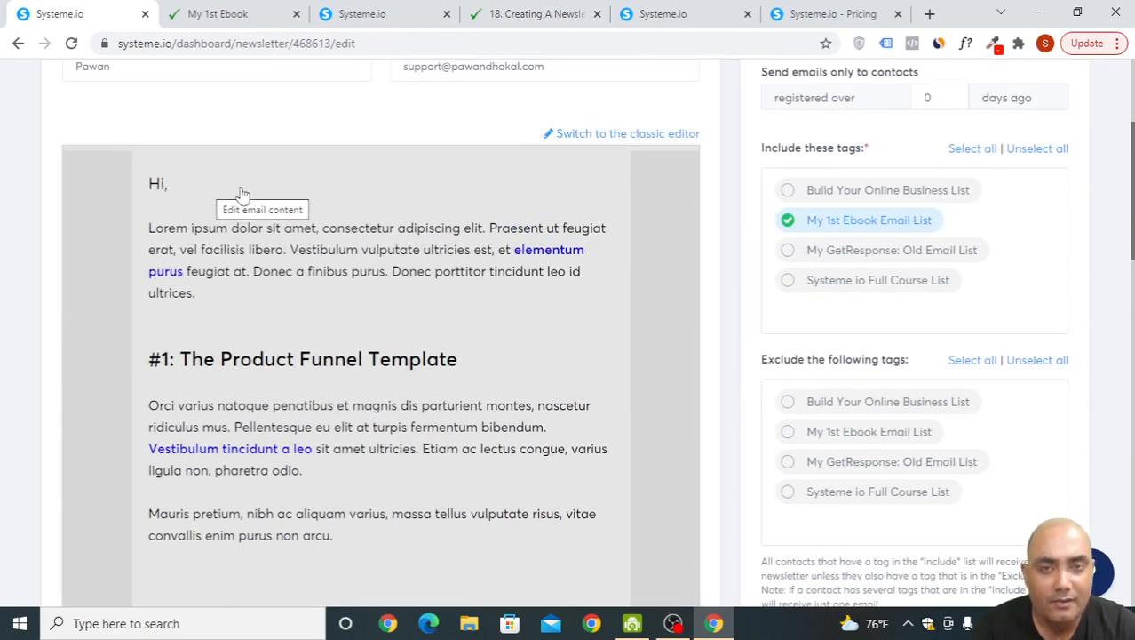
pyautogui.scroll(-3, 829, 388)
pyautogui.scroll(-1, 857, 520)
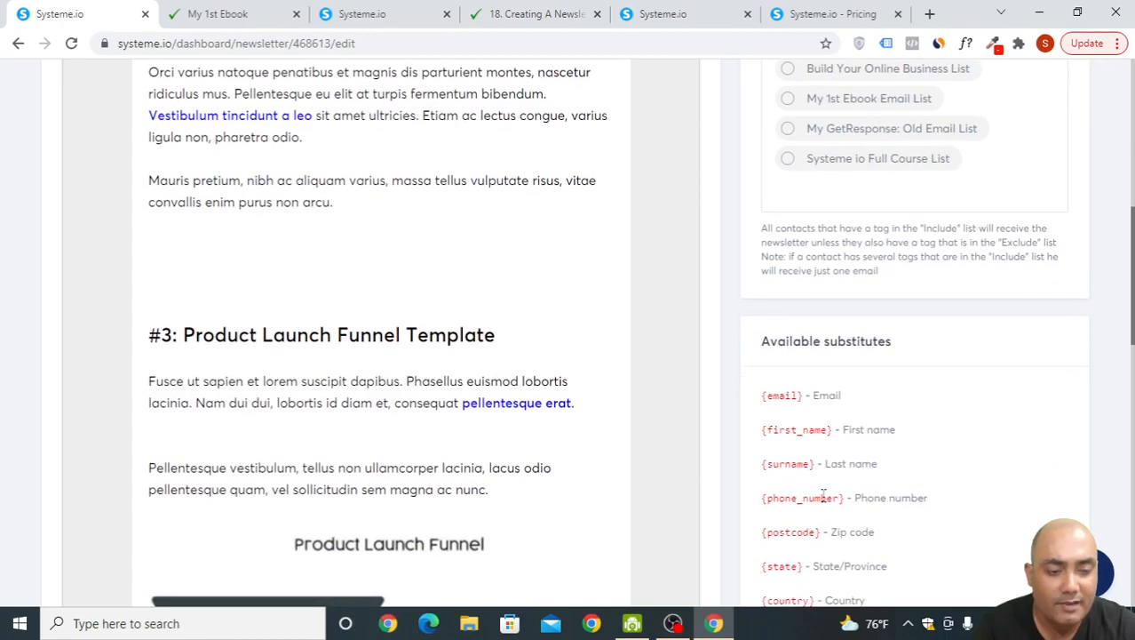
pyautogui.moveTo(832, 429); pyautogui.dragTo(753, 430)
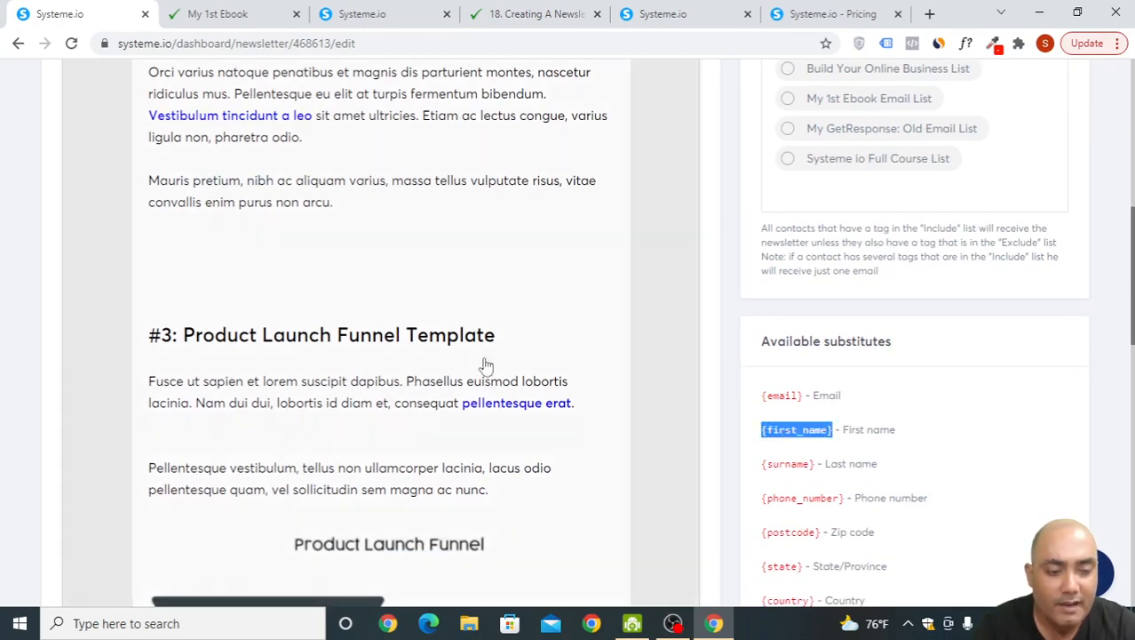
pyautogui.scroll(4, 484, 363)
pyautogui.scroll(-5, 686, 393)
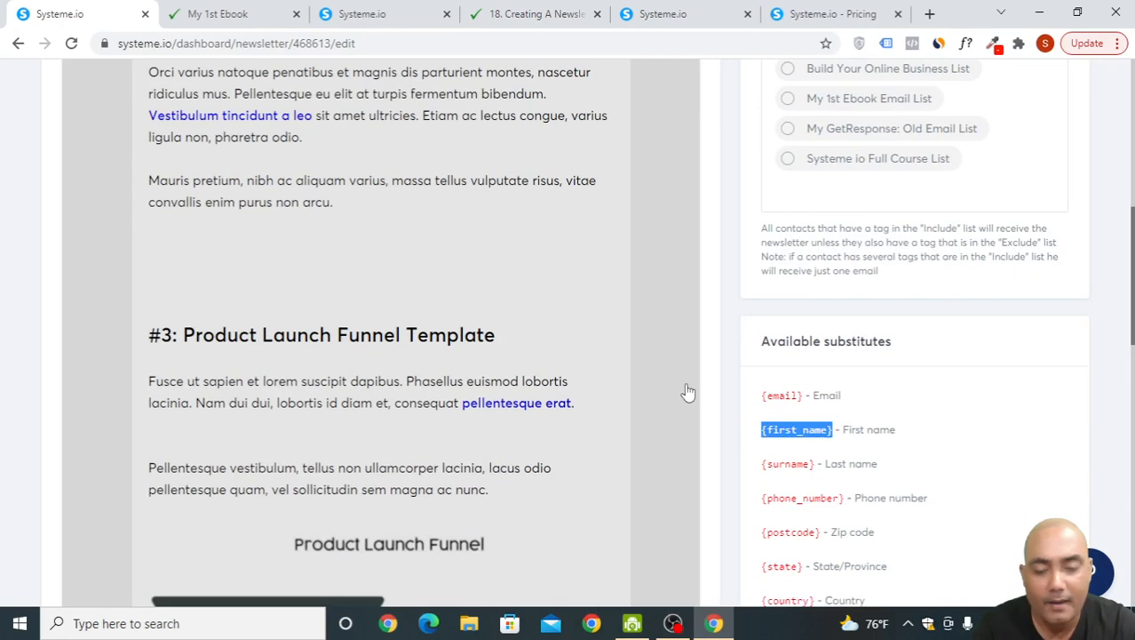
# Step: Save the newsletter, proceed to its scheduling page, and review the sending options and email preview
pyautogui.scroll(5, 689, 398)
pyautogui.scroll(3, 692, 397)
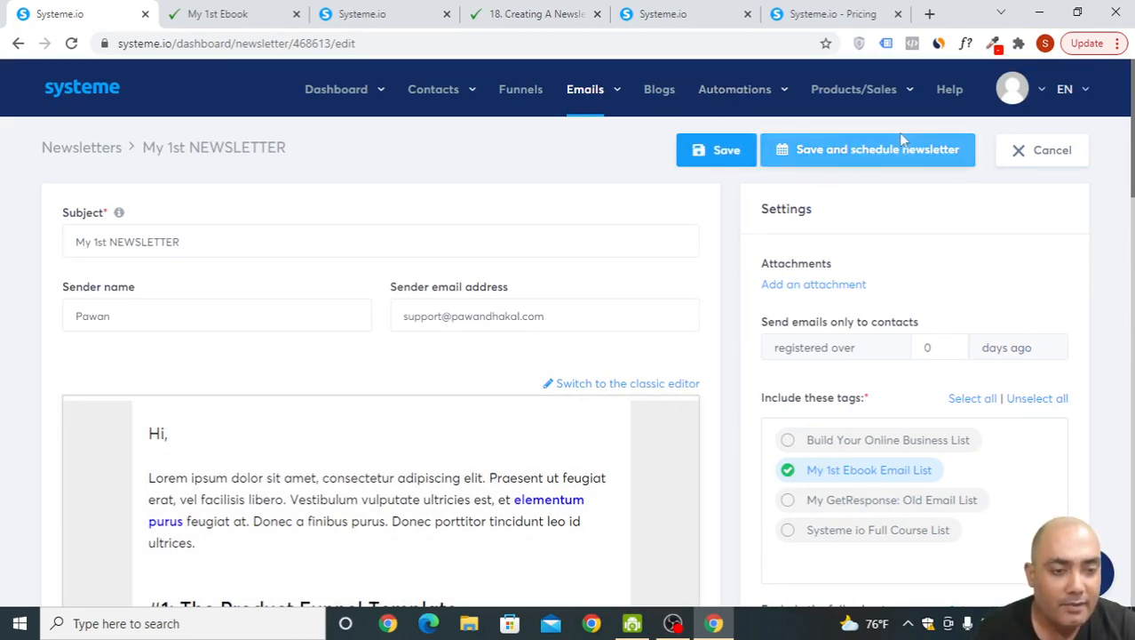
pyautogui.click(933, 155)
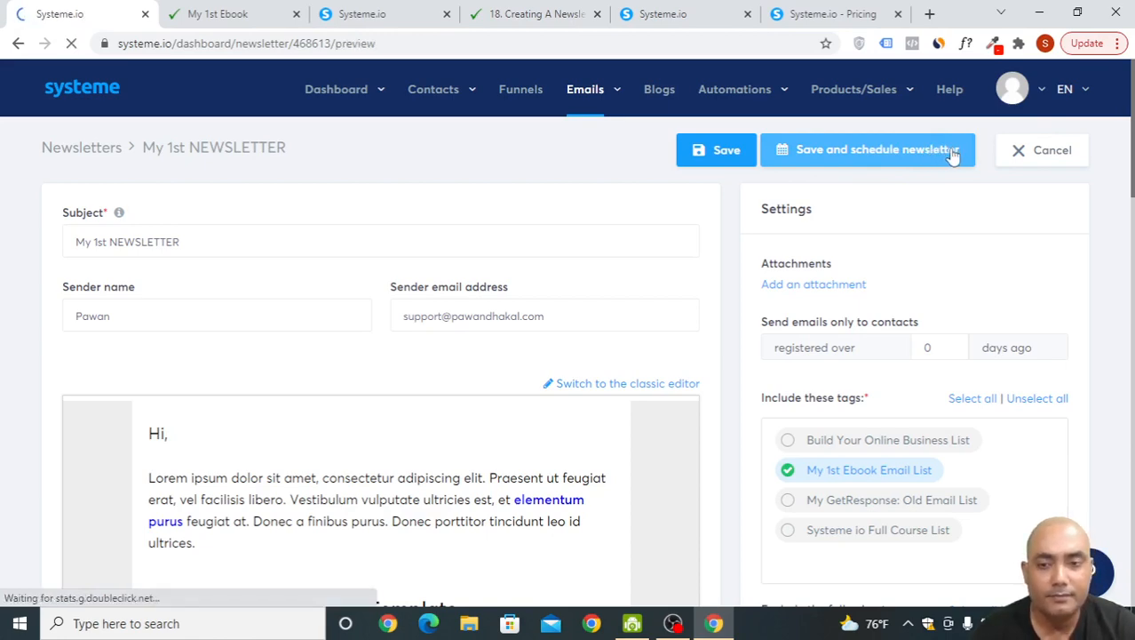
pyautogui.scroll(-1, 908, 254)
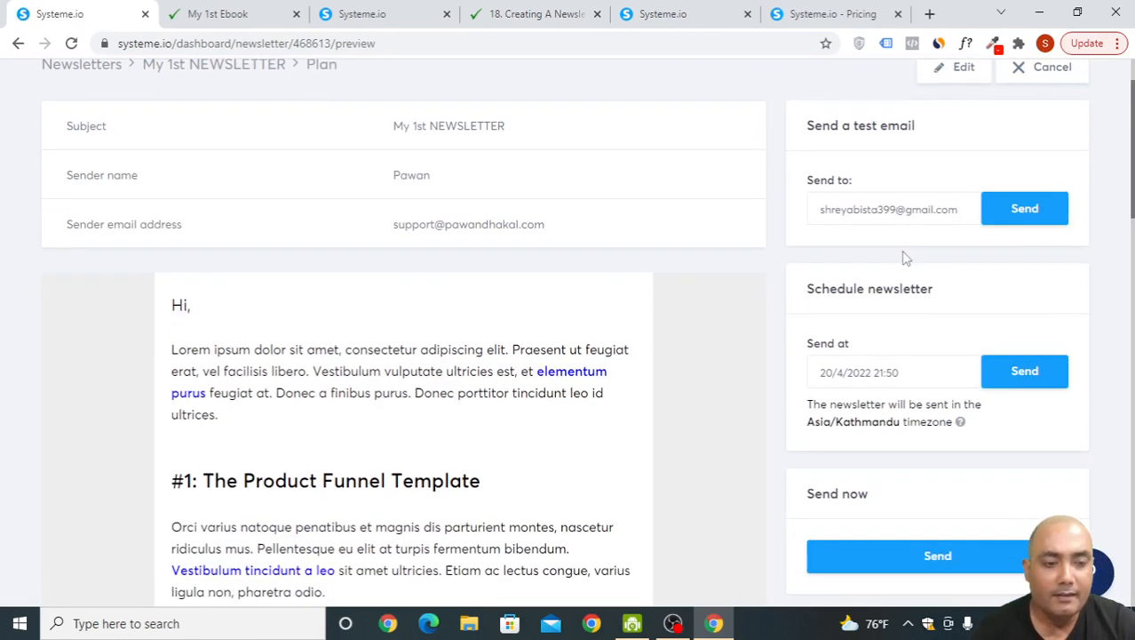
pyautogui.scroll(-1, 904, 267)
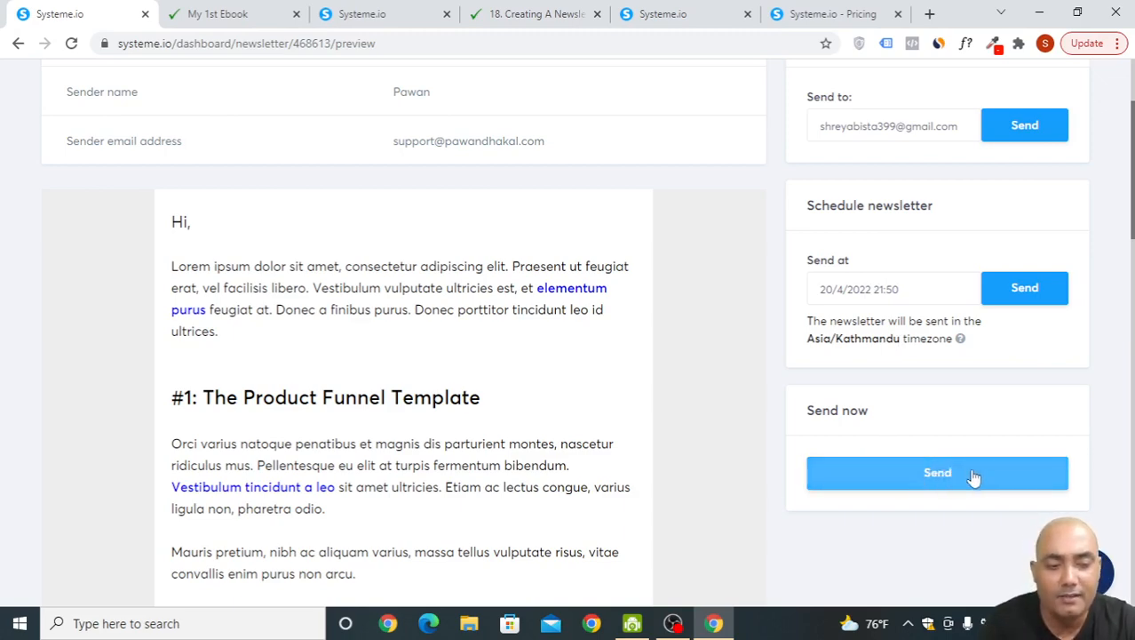
pyautogui.scroll(-10, 446, 435)
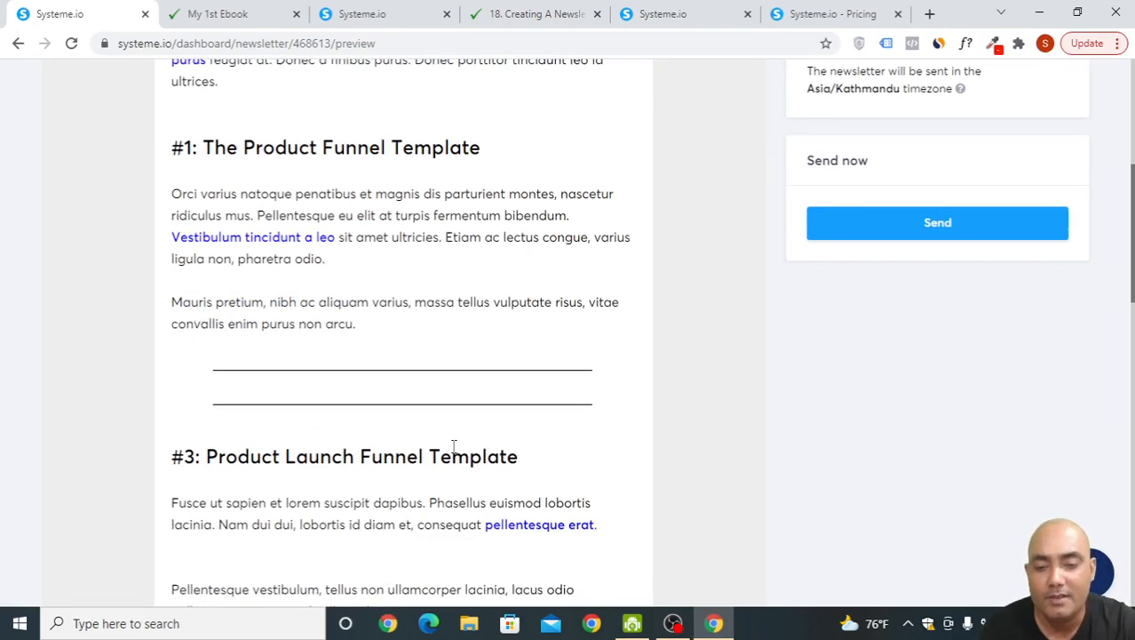
pyautogui.scroll(12, 465, 460)
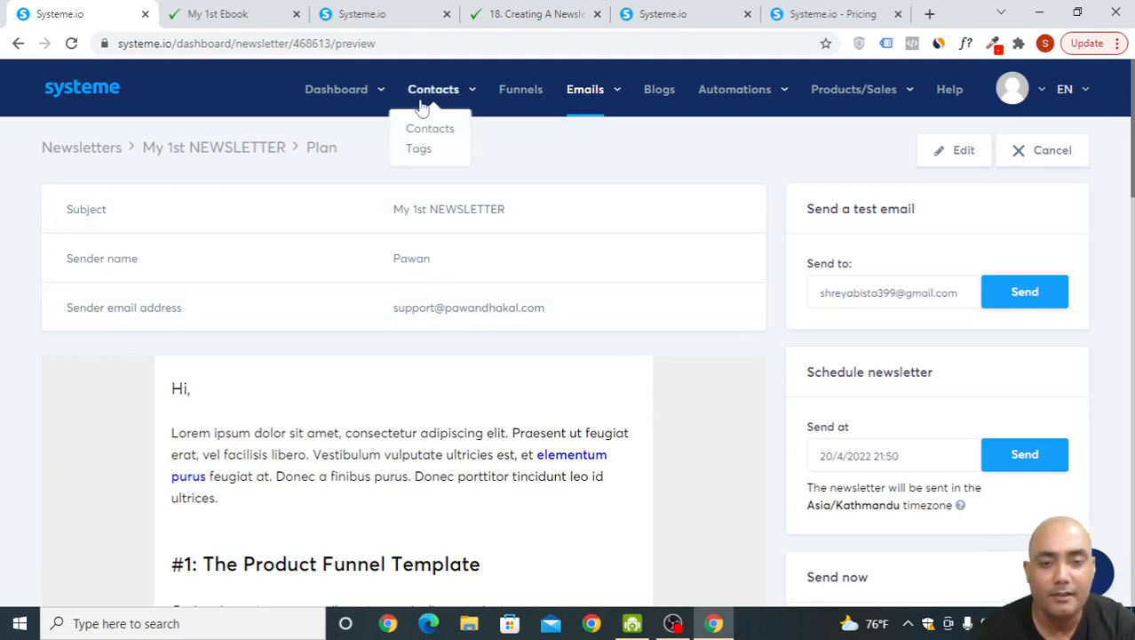
# Step: Look over the My 1st Ebook opt-in page and the email marketing lectures in the course, and return to the newsletter plan
pyautogui.click(238, 9)
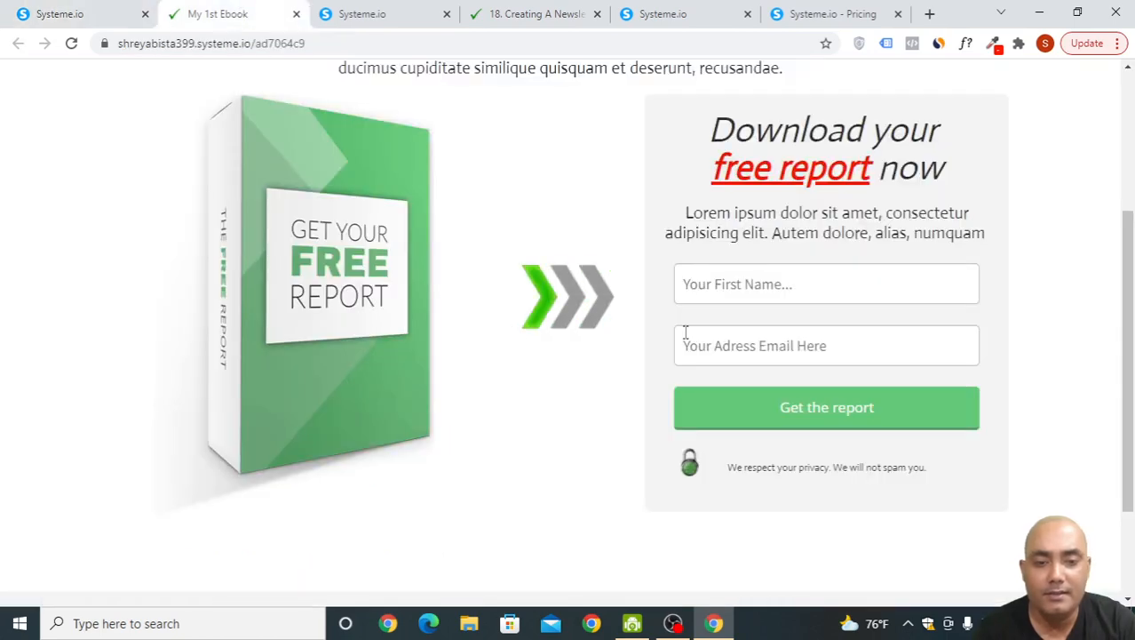
pyautogui.scroll(3, 1133, 328)
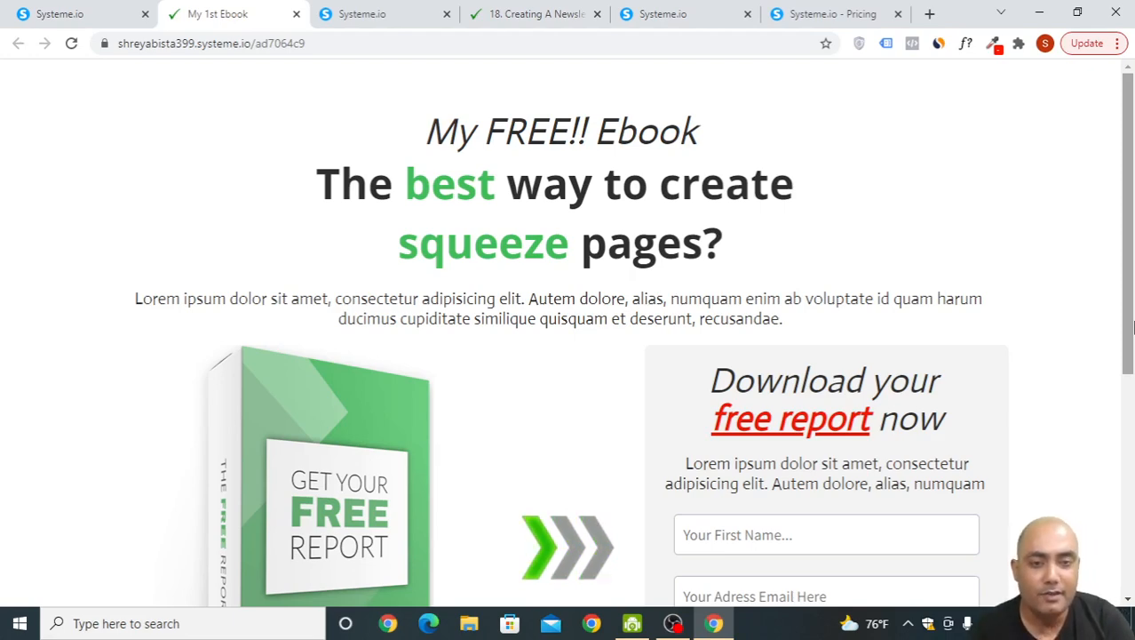
pyautogui.click(569, 13)
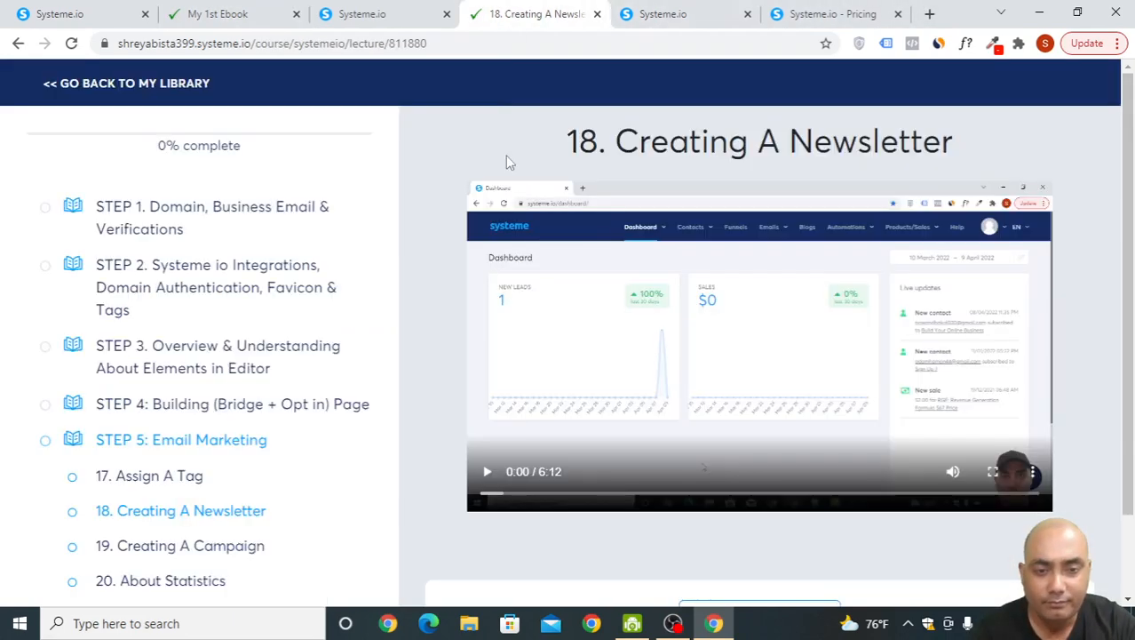
pyautogui.scroll(-2, 213, 426)
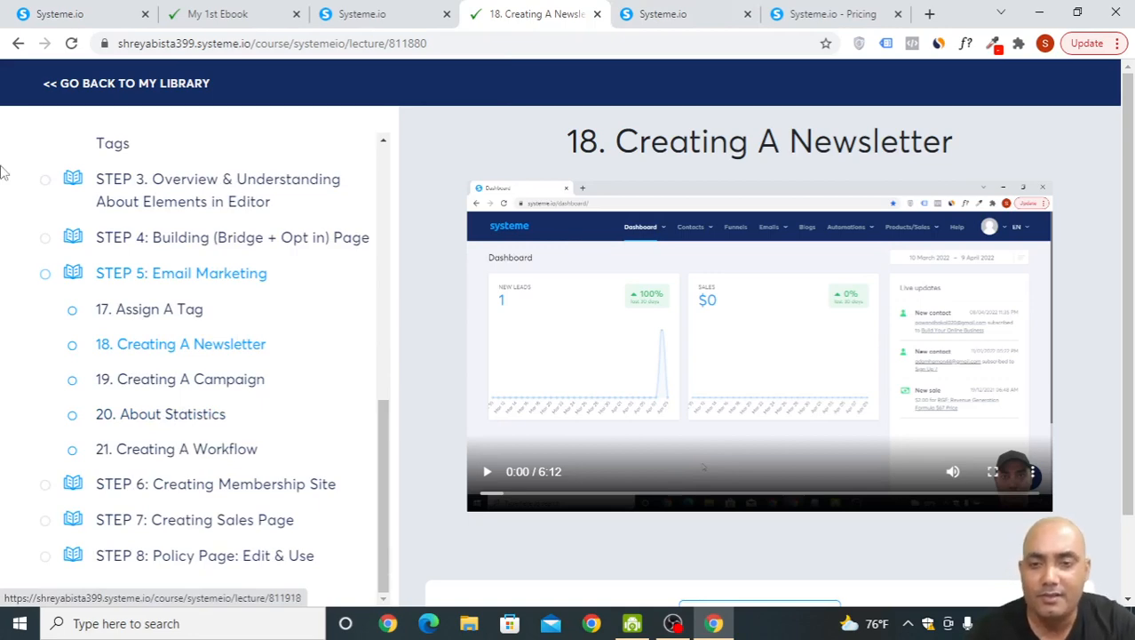
pyautogui.click(60, 13)
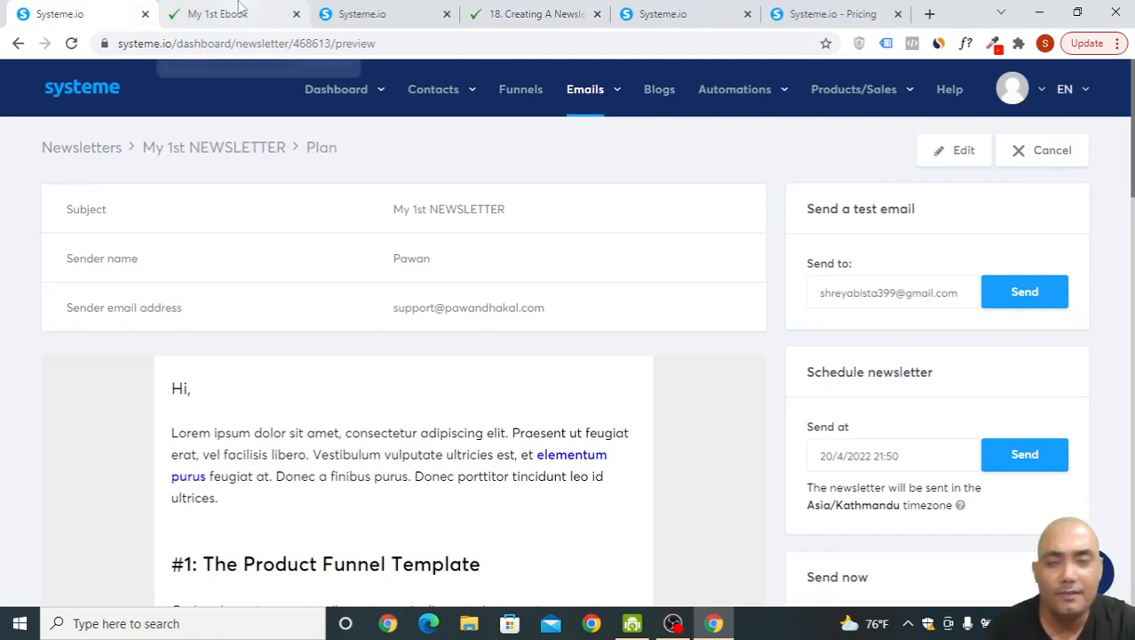